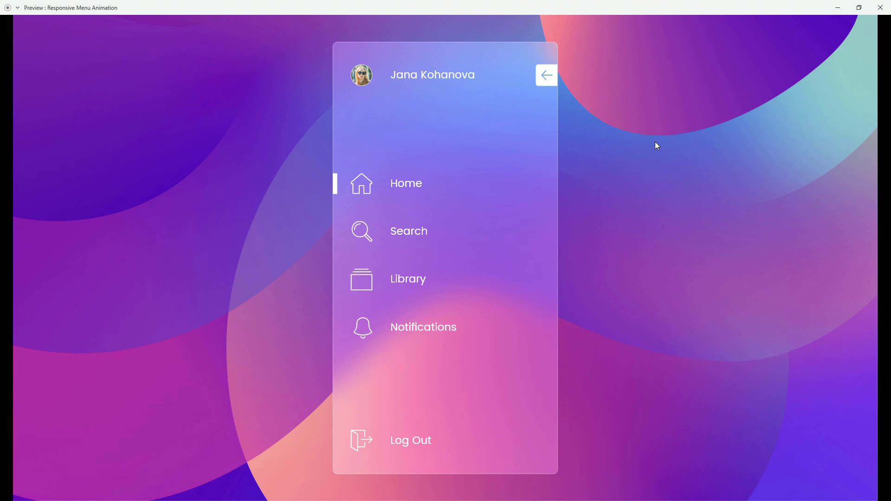
- In the preview, collapse the side menu to icons and expand it back to full width
{"action": "left_click", "coordinate": [550, 82]}
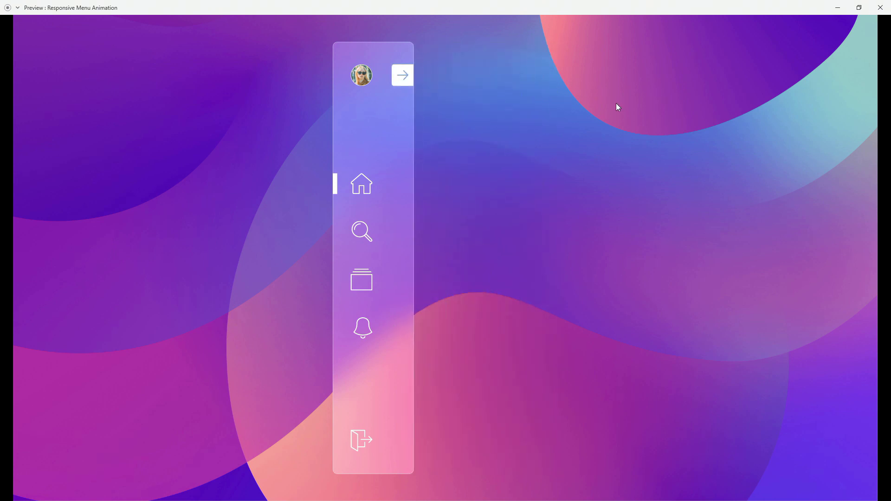
{"action": "left_click", "coordinate": [397, 81]}
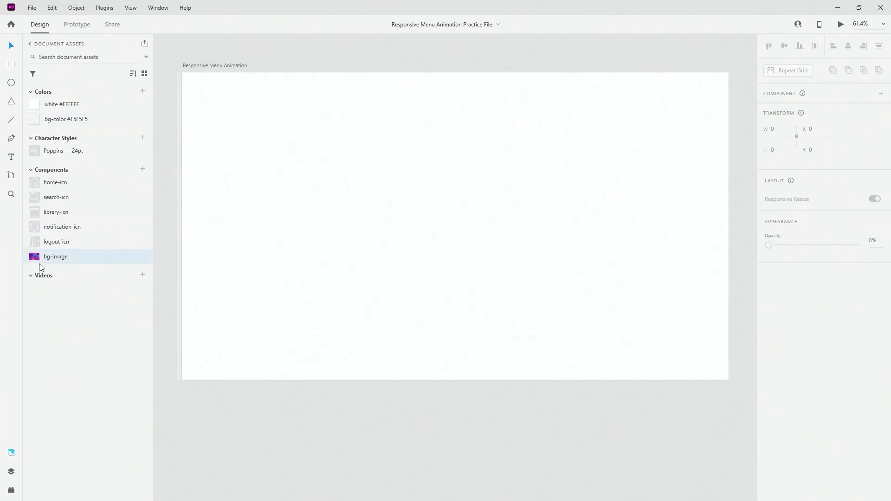
- Drag the bg-image gradient onto the artboard and snap it to the left and bottom edges
{"action": "left_click_drag", "start_coordinate": [167, 240], "coordinate": [263, 204]}
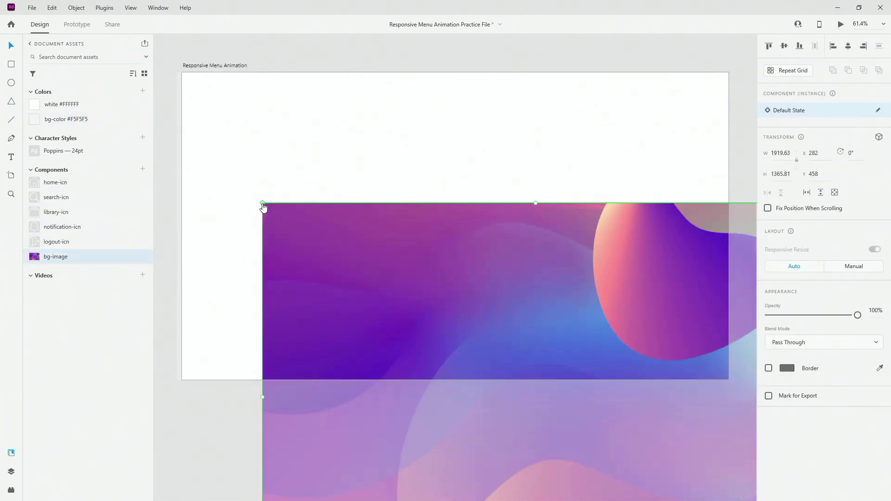
{"action": "left_click", "coordinate": [849, 46]}
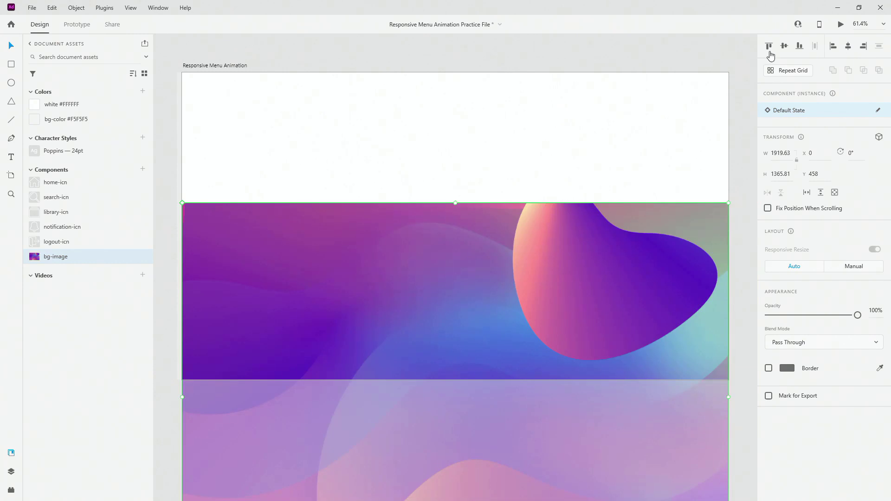
{"action": "left_click", "coordinate": [800, 45]}
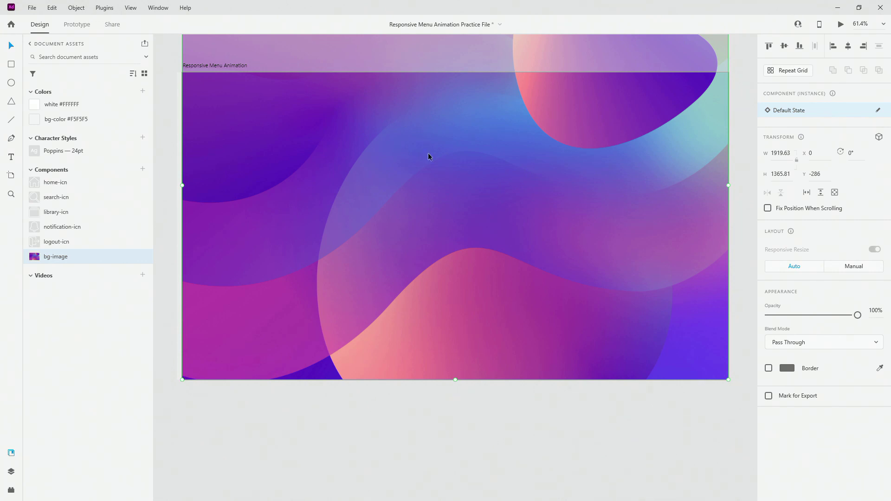
{"action": "scroll", "coordinate": [428, 157], "scroll_direction": "up", "scroll_amount": 2}
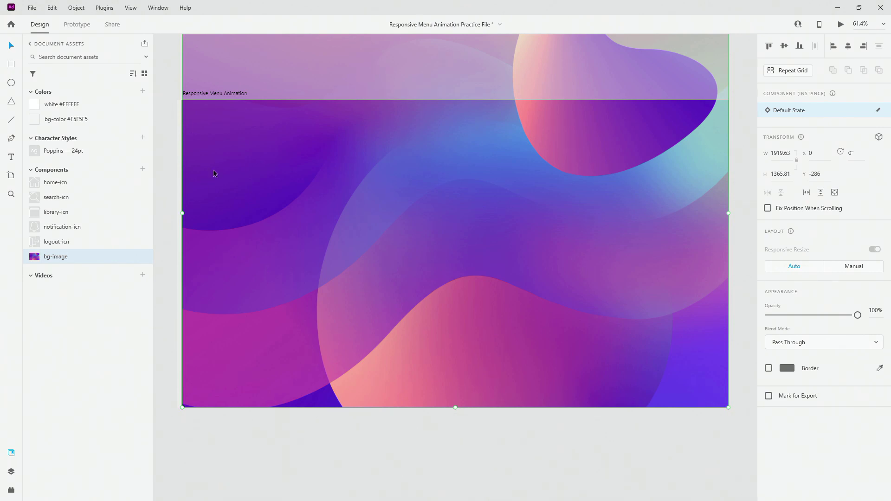
- Draw a rectangle over the middle of the background with a 10 corner radius
{"action": "left_click", "coordinate": [11, 64]}
{"action": "mouse_move", "coordinate": [373, 123]}
{"action": "left_mouse_down"}
{"action": "mouse_move", "coordinate": [430, 166]}
{"action": "mouse_move", "coordinate": [546, 376]}
{"action": "left_mouse_up"}
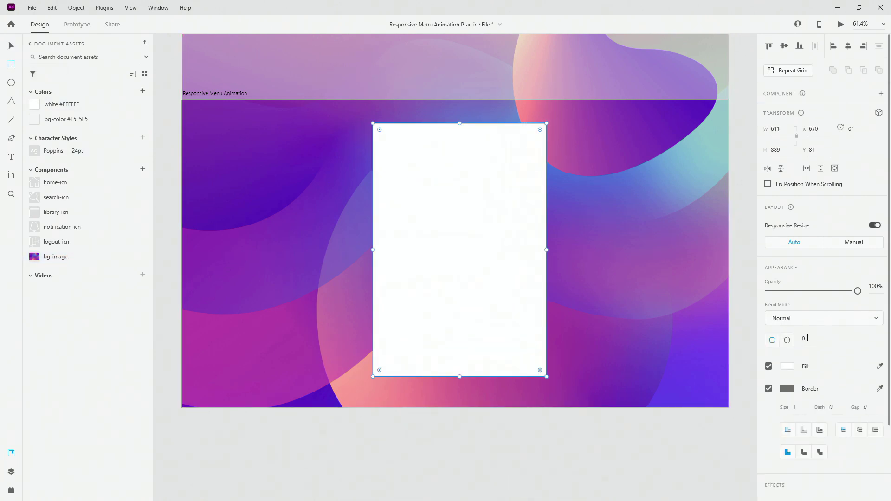
{"action": "left_click", "coordinate": [809, 337]}
{"action": "type", "text": "10"}
{"action": "key", "text": "Return"}
- Give the rectangle a white border from the colour asset at 40% opacity
{"action": "right_click", "coordinate": [72, 104]}
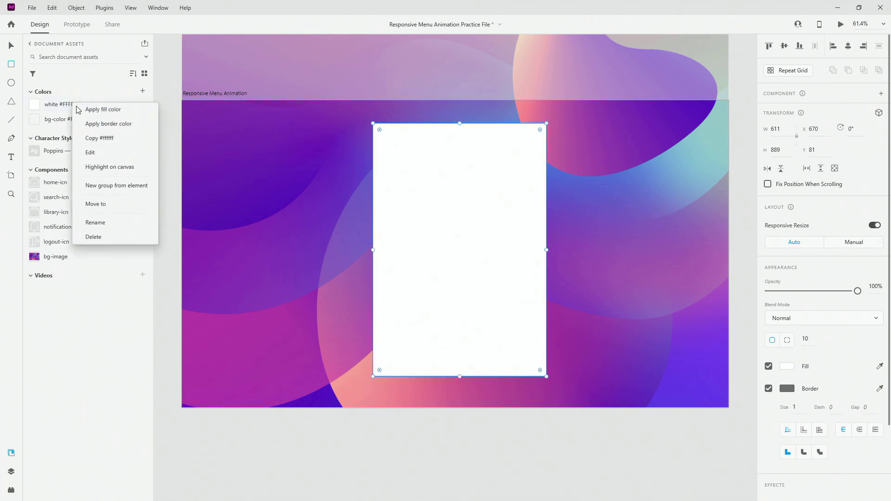
{"action": "left_click", "coordinate": [90, 127]}
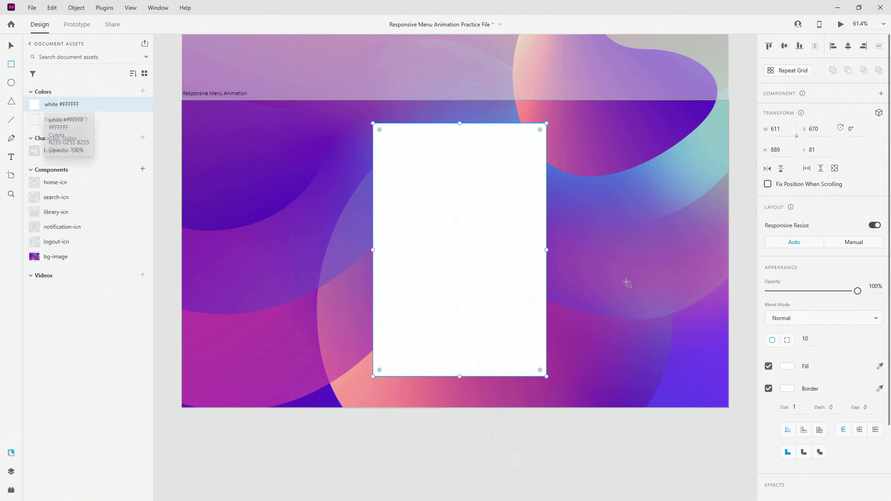
{"action": "left_click", "coordinate": [789, 394]}
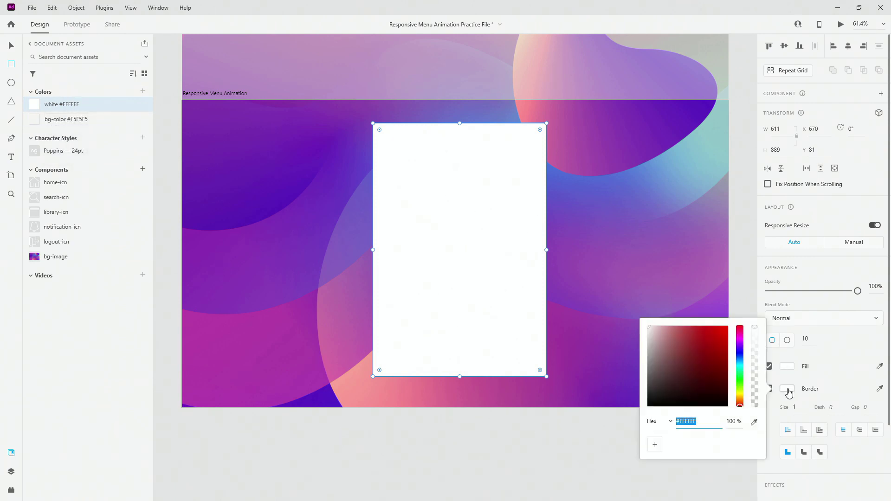
{"action": "left_click", "coordinate": [736, 421]}
{"action": "type", "text": "40"}
{"action": "key", "text": "Return"}
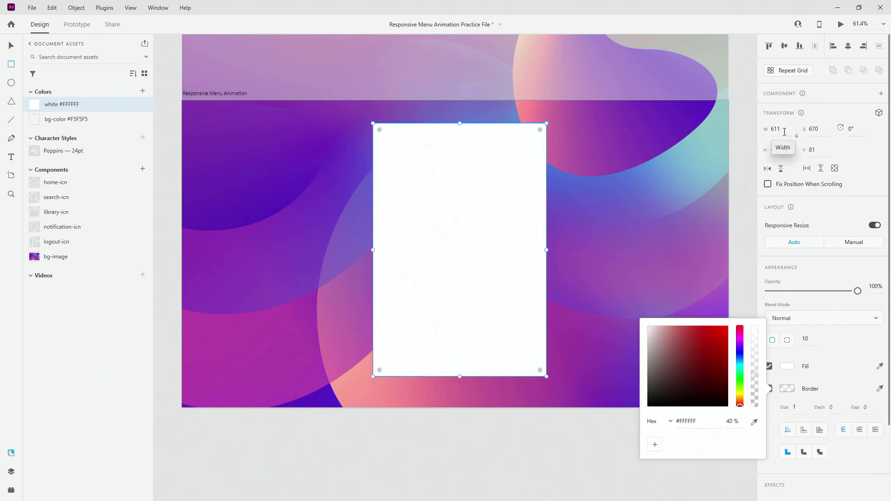
- Resize the rectangle to 500 × 960 and centre it horizontally and vertically on the artboard
{"action": "left_click", "coordinate": [785, 132]}
{"action": "type", "text": "5"}
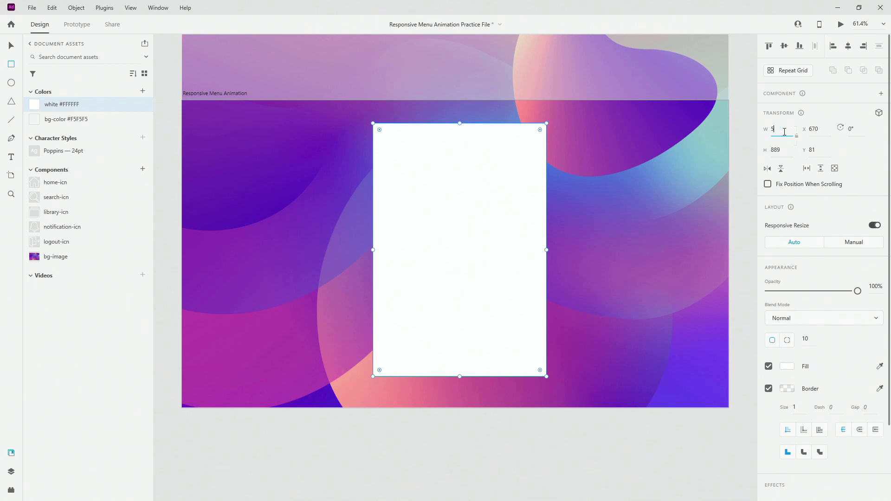
{"action": "type", "text": "00"}
{"action": "key", "text": "Tab"}
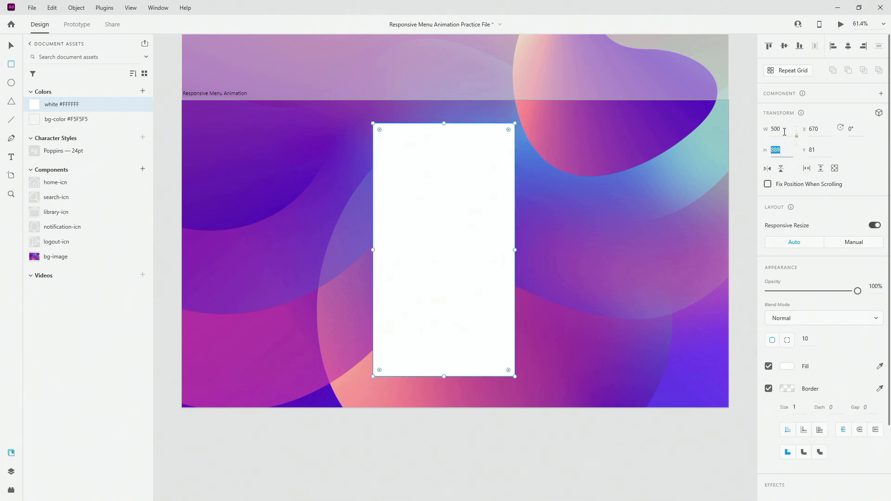
{"action": "type", "text": "960"}
{"action": "key", "text": "Return"}
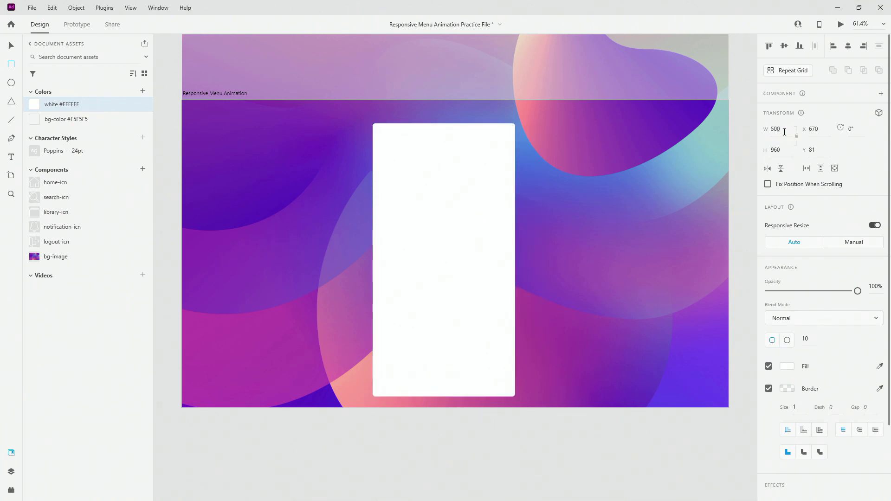
{"action": "left_click", "coordinate": [848, 46]}
{"action": "left_click", "coordinate": [785, 47]}
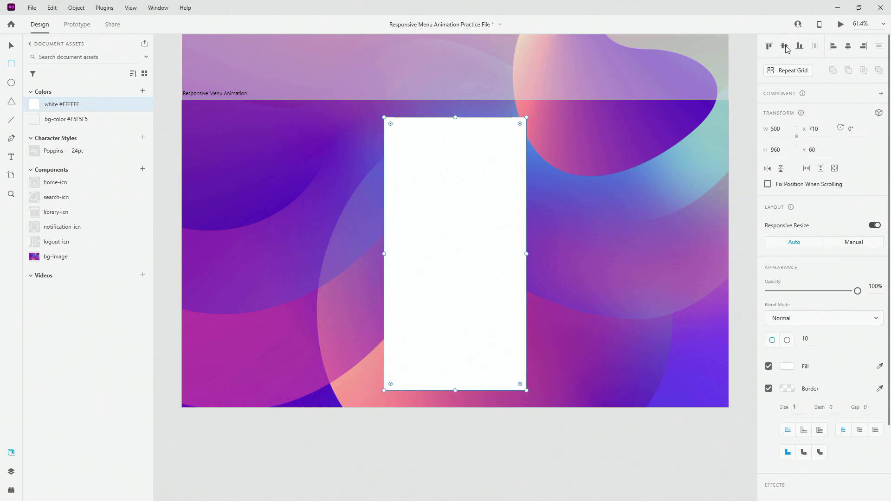
- Add a Background Blur to the rectangle and raise its opacity to 57%
{"action": "scroll", "coordinate": [825, 355], "scroll_direction": "down", "scroll_amount": 3}
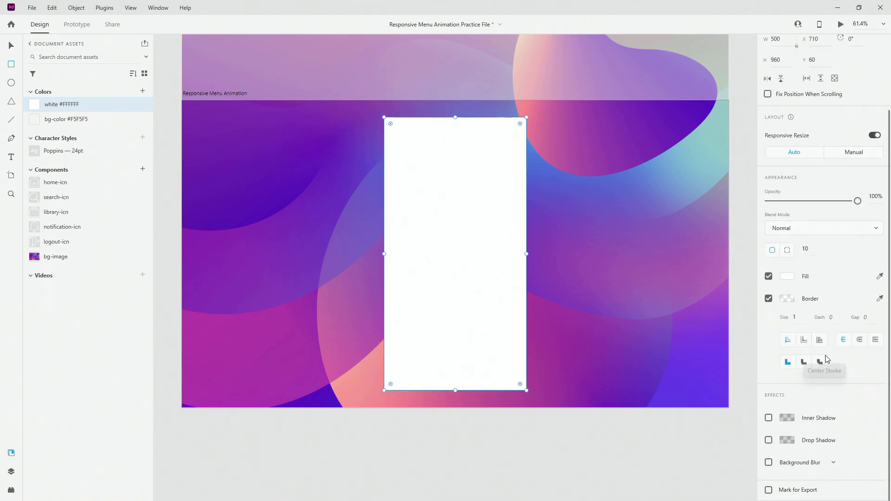
{"action": "left_click", "coordinate": [769, 462]}
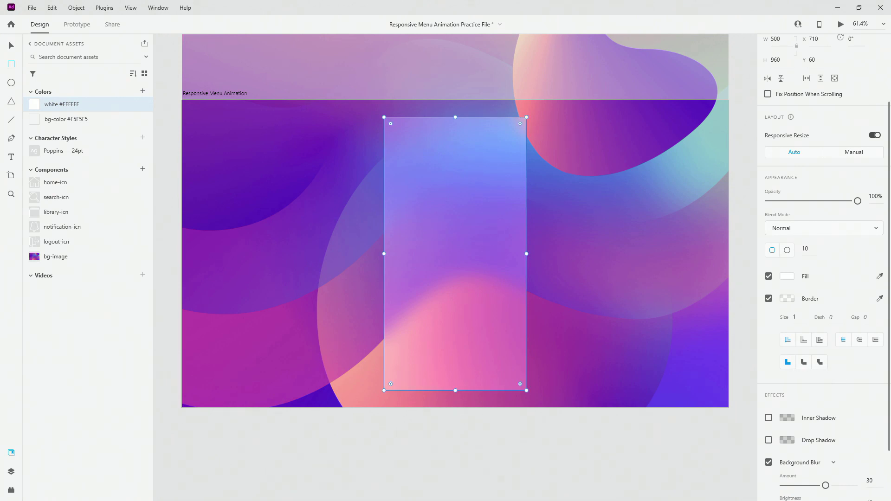
{"action": "scroll", "coordinate": [813, 359], "scroll_direction": "down", "scroll_amount": 2}
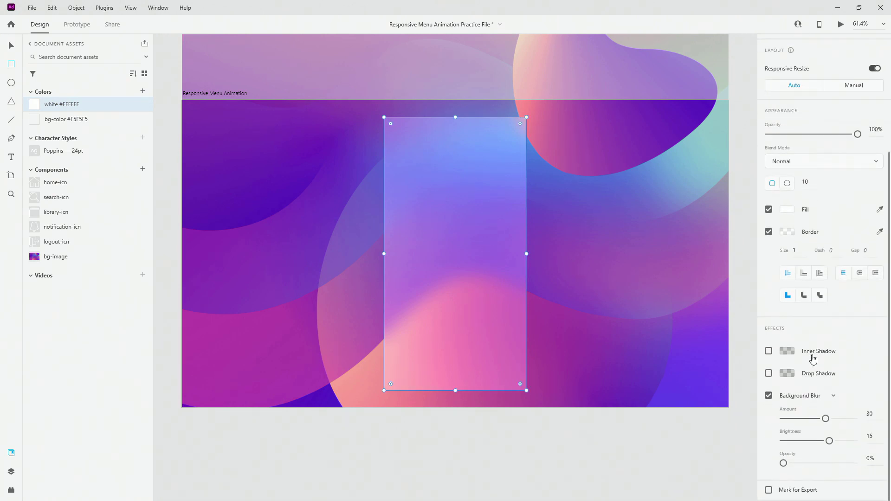
{"action": "left_click_drag", "start_coordinate": [784, 464], "coordinate": [821, 465]}
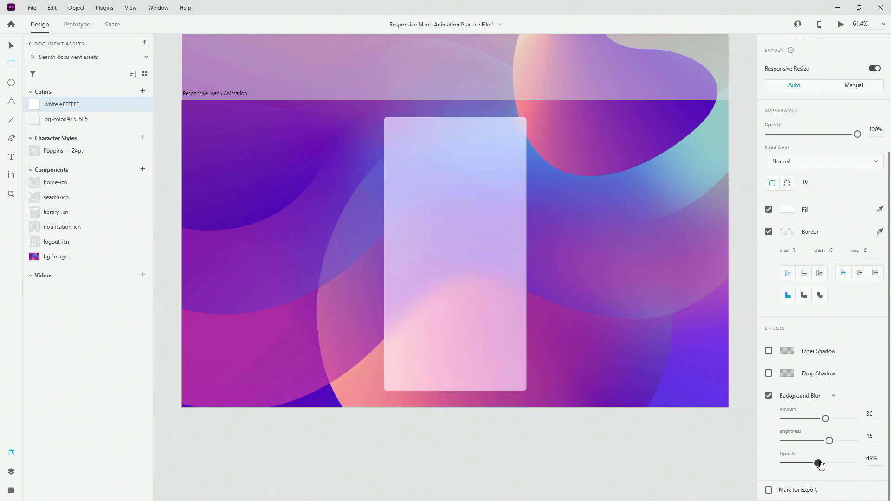
{"action": "left_click_drag", "start_coordinate": [821, 465], "coordinate": [825, 463]}
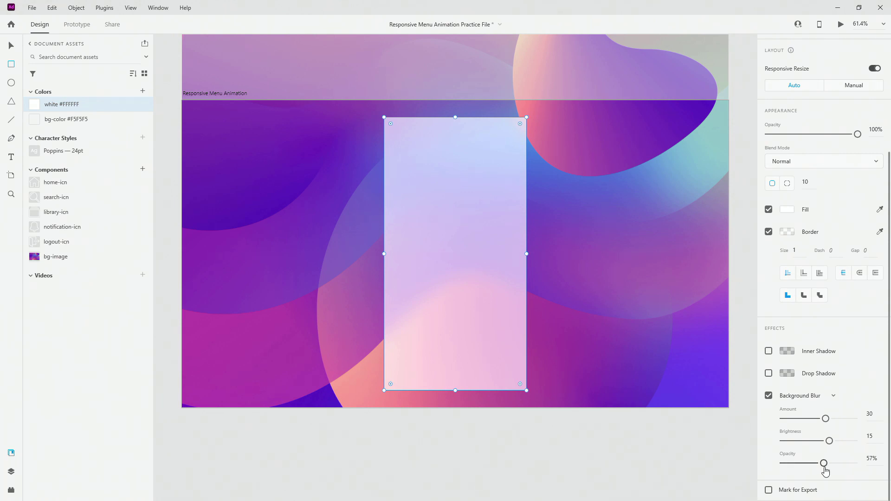
{"action": "key", "text": "v"}
{"action": "left_click", "coordinate": [632, 215]}
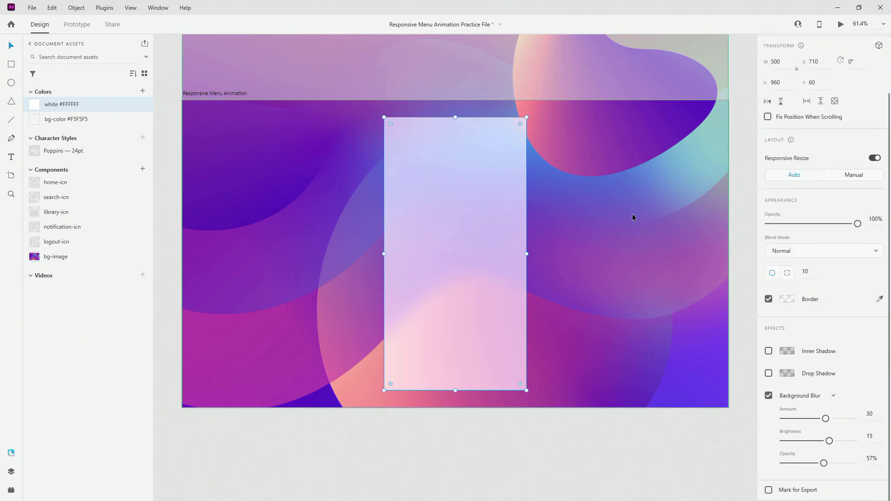
- Nudge the background image left and return the card's blur opacity to 0%
{"action": "left_click_drag", "start_coordinate": [673, 241], "coordinate": [540, 234]}
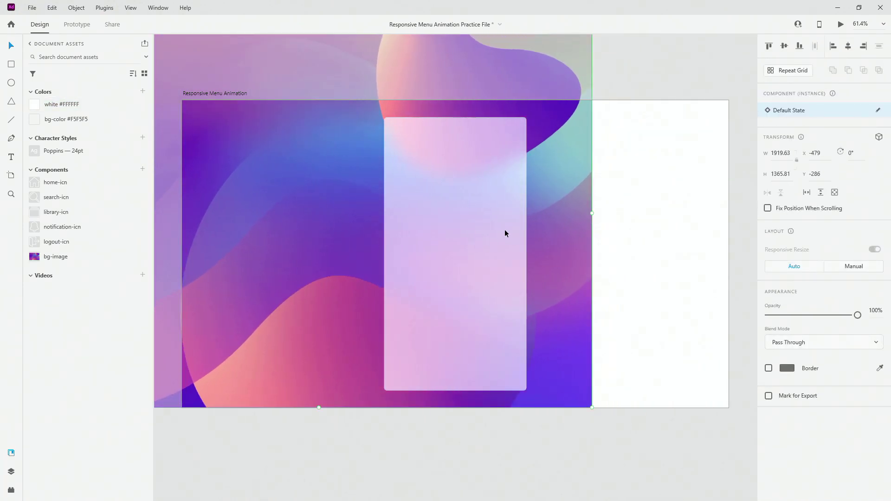
{"action": "left_click", "coordinate": [440, 231]}
{"action": "scroll", "coordinate": [826, 325], "scroll_direction": "down", "scroll_amount": 5}
{"action": "left_click_drag", "start_coordinate": [824, 463], "coordinate": [740, 458]}
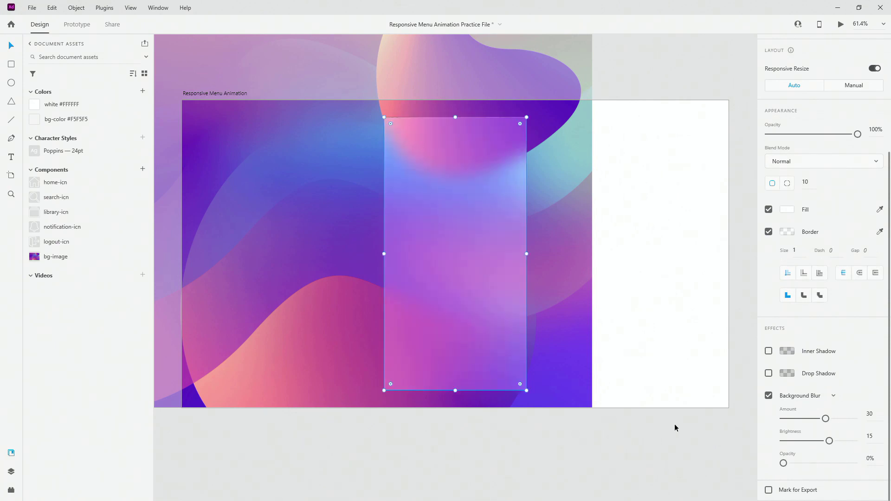
- Move the bg-image and align it back to the artboard's left edge at X 0
{"action": "left_click", "coordinate": [562, 301]}
{"action": "left_click_drag", "start_coordinate": [570, 304], "coordinate": [648, 299]}
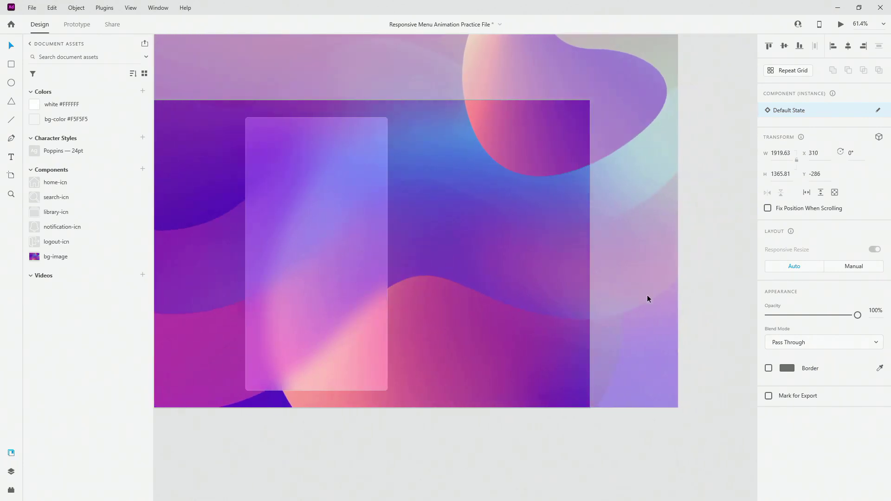
{"action": "scroll", "coordinate": [648, 299], "scroll_direction": "left", "scroll_amount": 3}
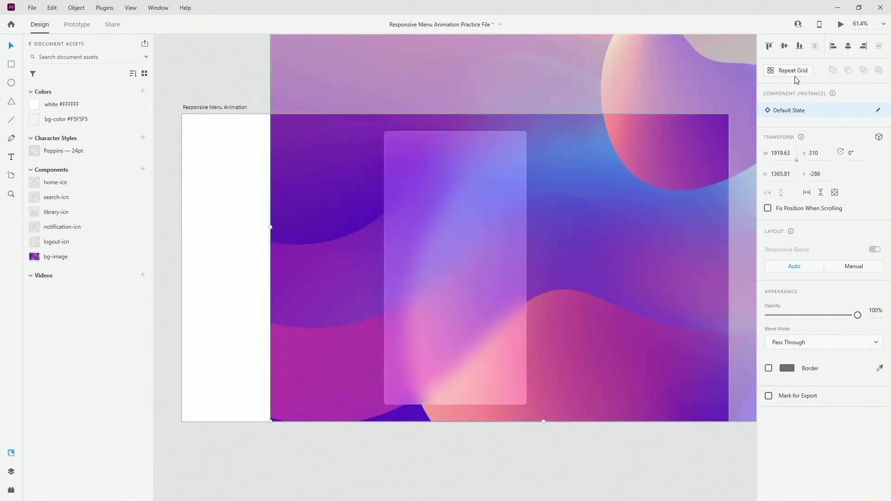
{"action": "left_click", "coordinate": [834, 46]}
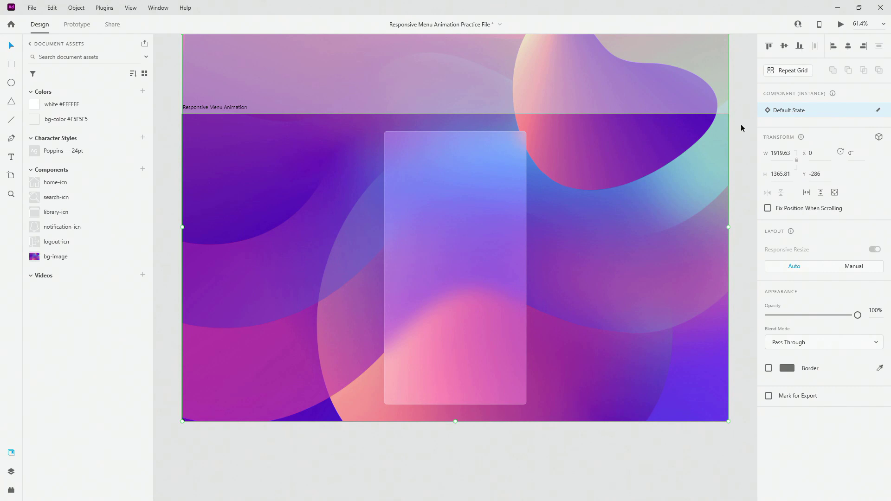
{"action": "left_click", "coordinate": [610, 444]}
- Enable the glass card's border and make it fully opaque white
{"action": "left_click", "coordinate": [491, 164]}
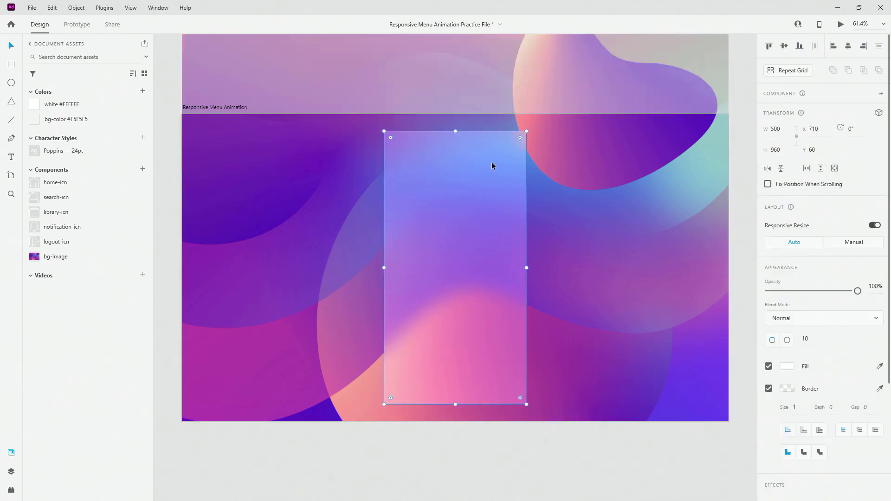
{"action": "left_click", "coordinate": [769, 389]}
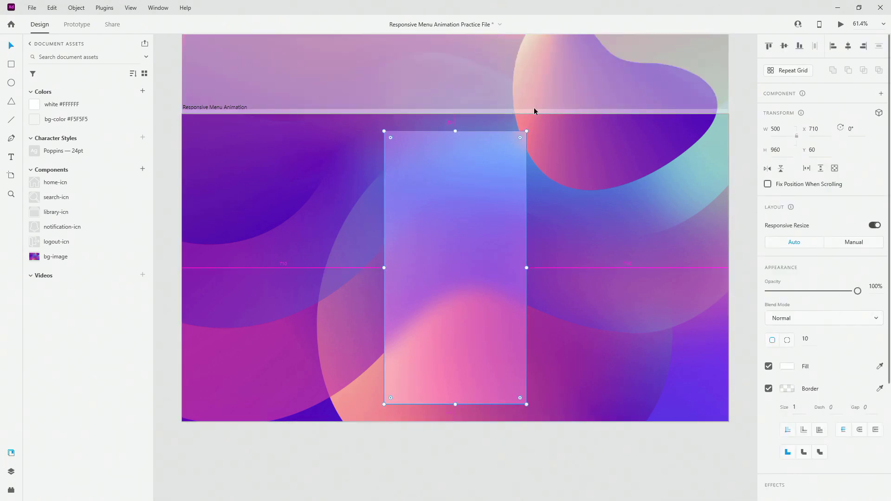
{"action": "scroll", "coordinate": [510, 106], "scroll_direction": "up", "scroll_amount": 3}
{"action": "scroll", "coordinate": [539, 147], "scroll_direction": "up", "scroll_amount": 10}
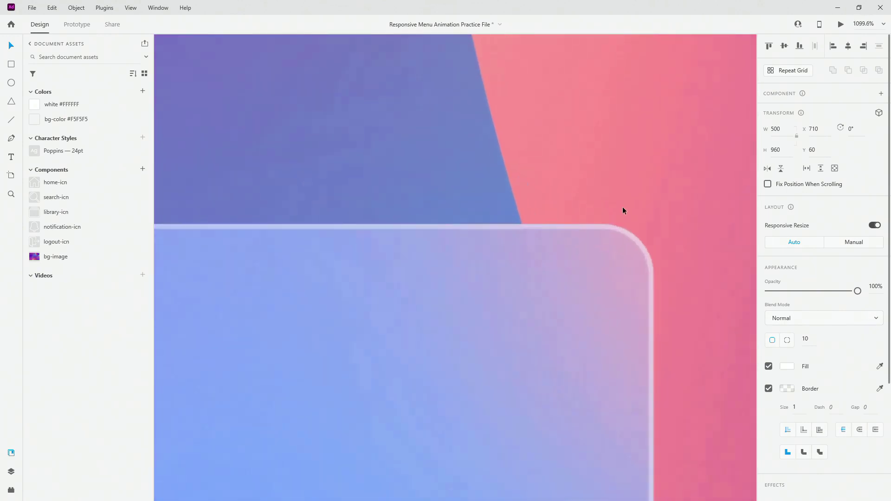
{"action": "left_click", "coordinate": [788, 388]}
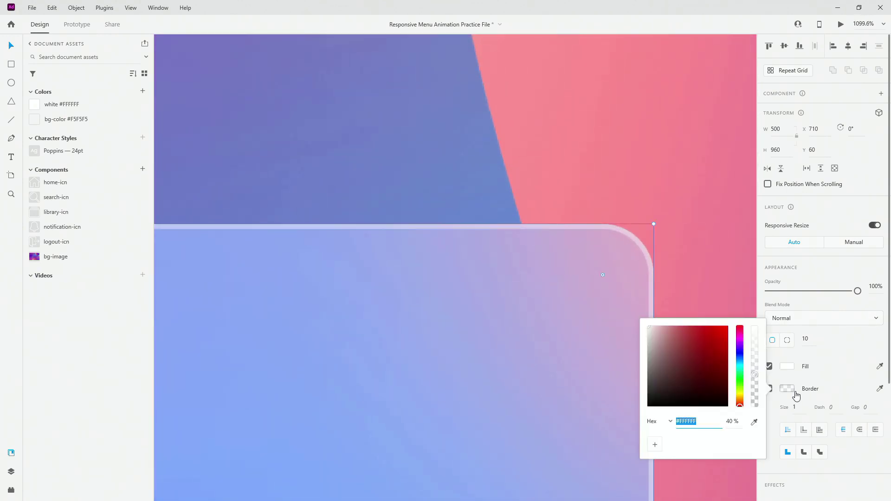
{"action": "left_click_drag", "start_coordinate": [755, 379], "coordinate": [759, 316]}
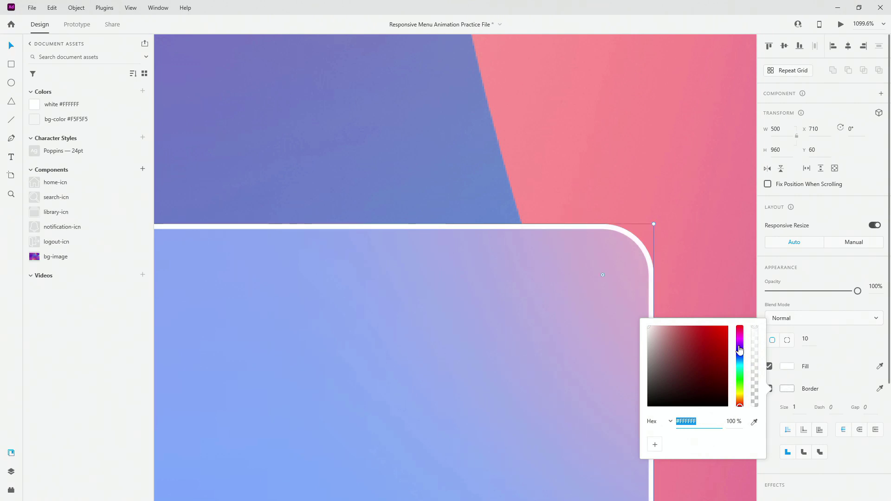
- Try 30% border opacity, then settle the white border at 40%
{"action": "left_click", "coordinate": [734, 422]}
{"action": "type", "text": "3"}
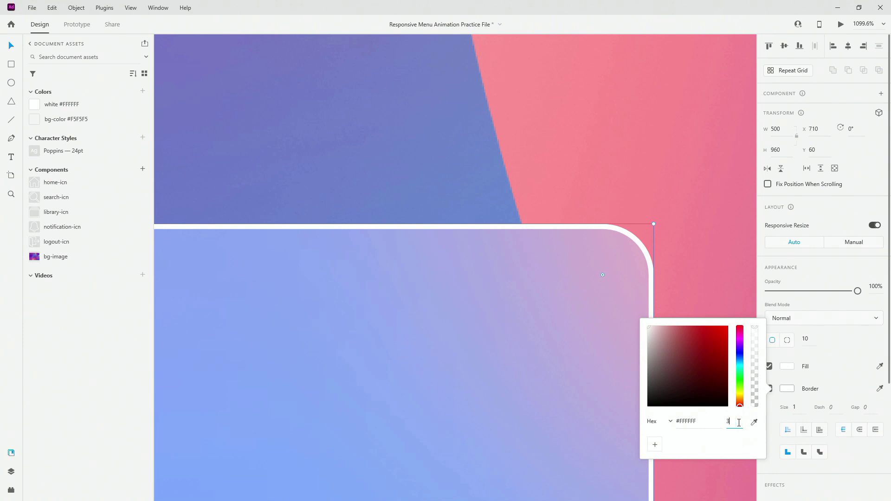
{"action": "type", "text": "0"}
{"action": "key", "text": "Return"}
{"action": "left_click", "coordinate": [734, 421]}
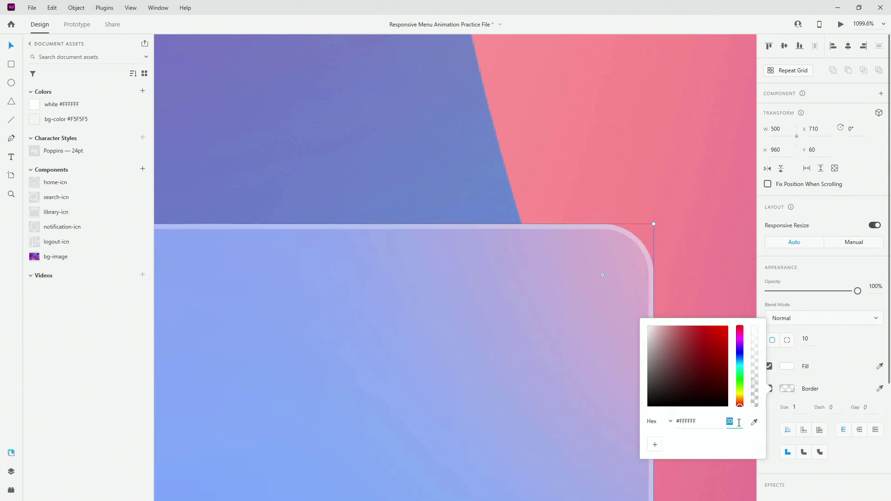
{"action": "type", "text": "40"}
{"action": "key", "text": "Return"}
{"action": "scroll", "coordinate": [577, 269], "scroll_direction": "down", "scroll_amount": 10}
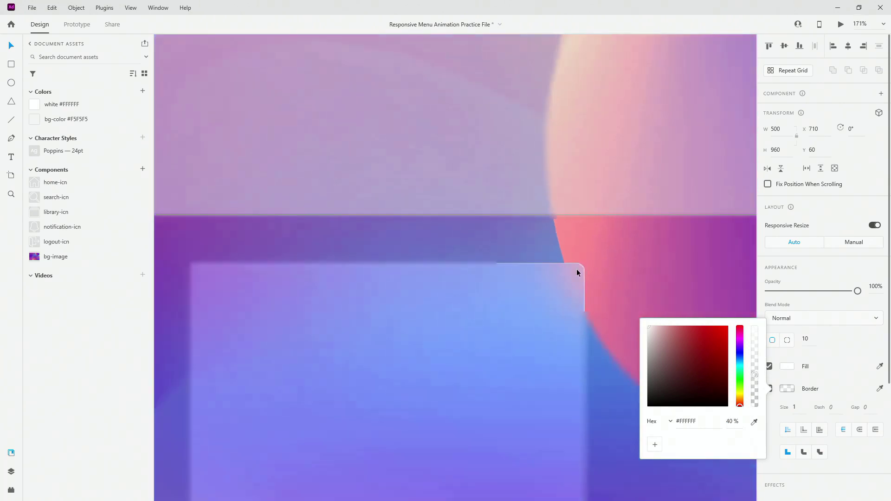
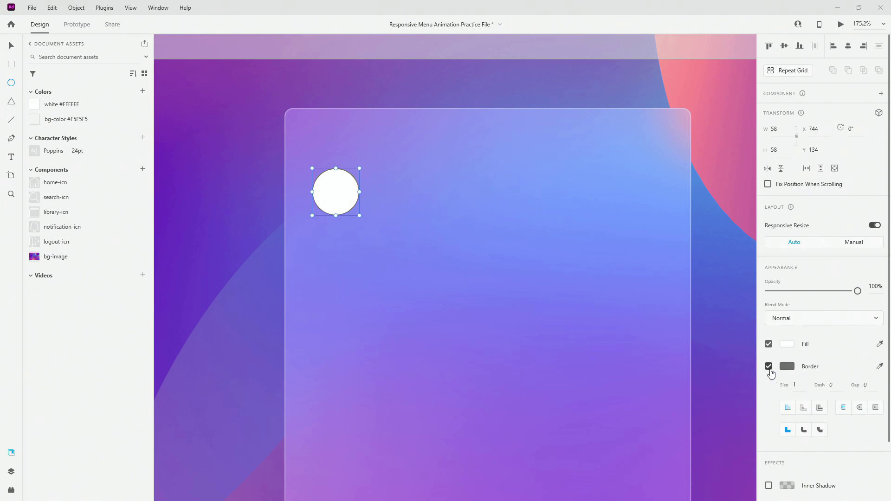
- Give the circle a white border from the white colour swatch
{"action": "right_click", "coordinate": [56, 104]}
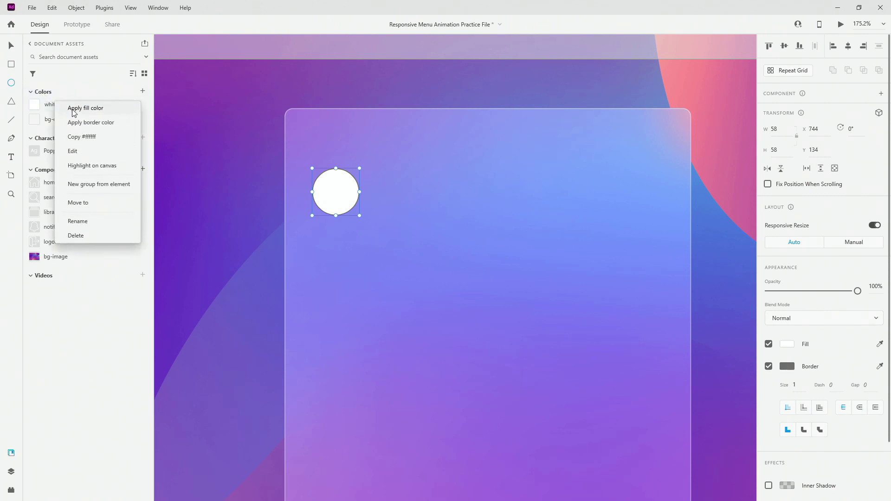
{"action": "left_click", "coordinate": [91, 122]}
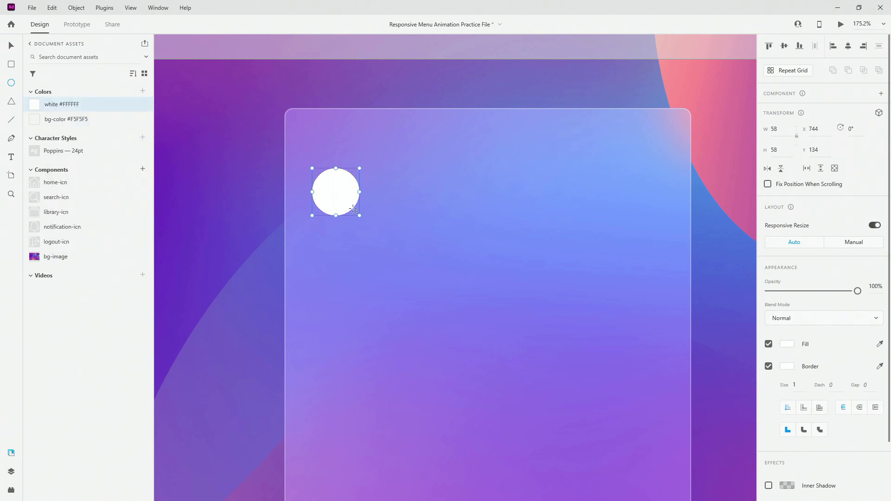
{"action": "scroll", "coordinate": [311, 190], "scroll_direction": "up", "scroll_amount": 2}
{"action": "scroll", "coordinate": [365, 187], "scroll_direction": "up", "scroll_amount": 3}
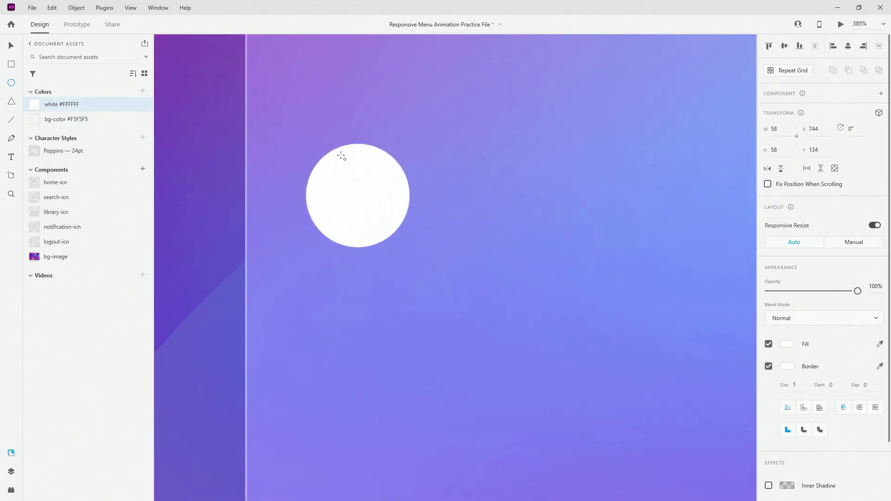
- Resize the circle to 48 × 48 and nudge it slightly right to X 753
{"action": "left_click", "coordinate": [787, 129]}
{"action": "type", "text": "48"}
{"action": "key", "text": "Return"}
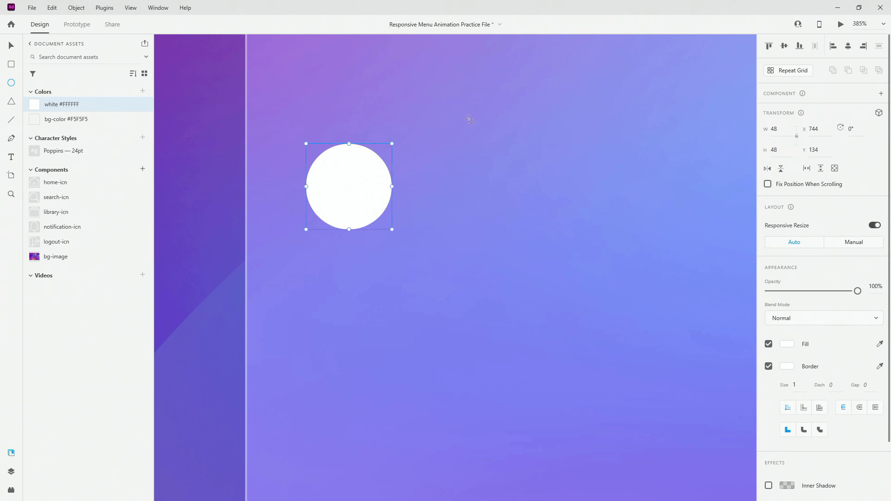
{"action": "scroll", "coordinate": [487, 176], "scroll_direction": "down", "scroll_amount": 3}
{"action": "key", "text": "v"}
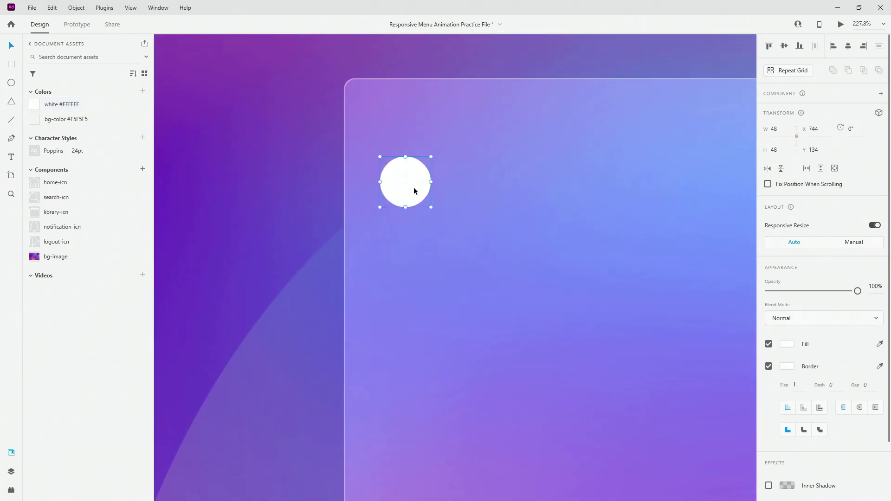
{"action": "left_click_drag", "start_coordinate": [414, 188], "coordinate": [422, 189]}
- Add a text label with the user's name beside the circle, aligned to its centre line
{"action": "key", "text": "t"}
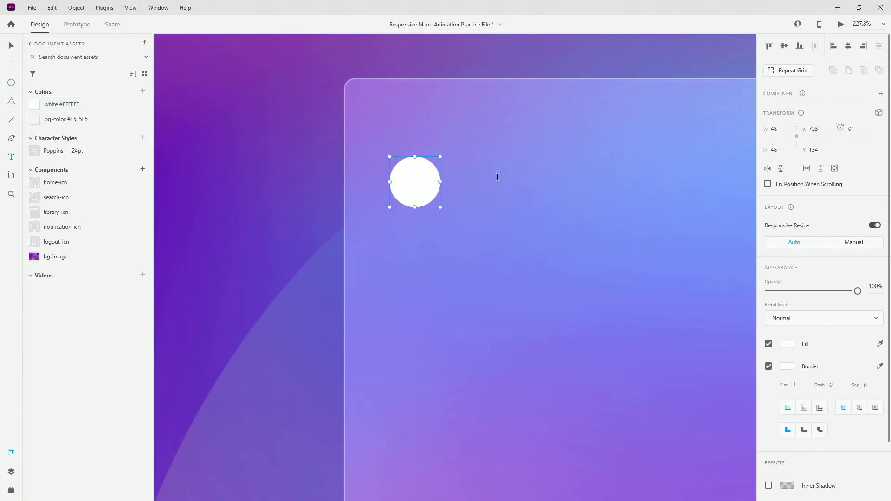
{"action": "left_click", "coordinate": [496, 176]}
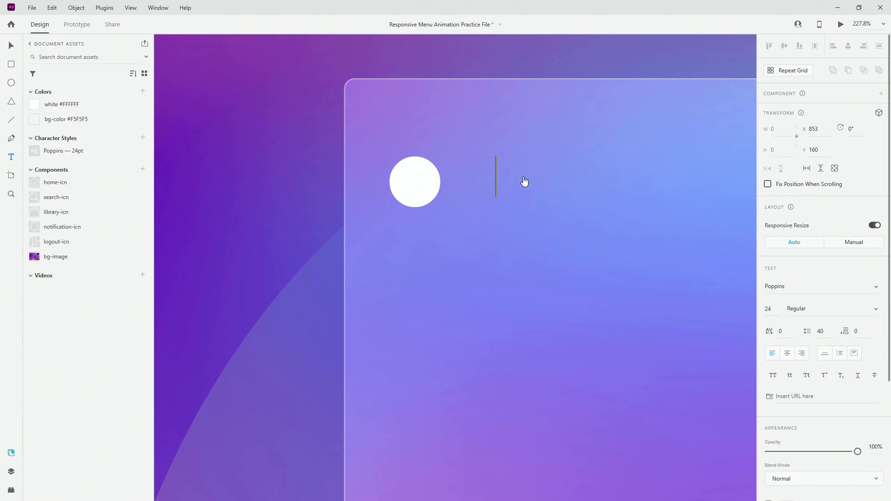
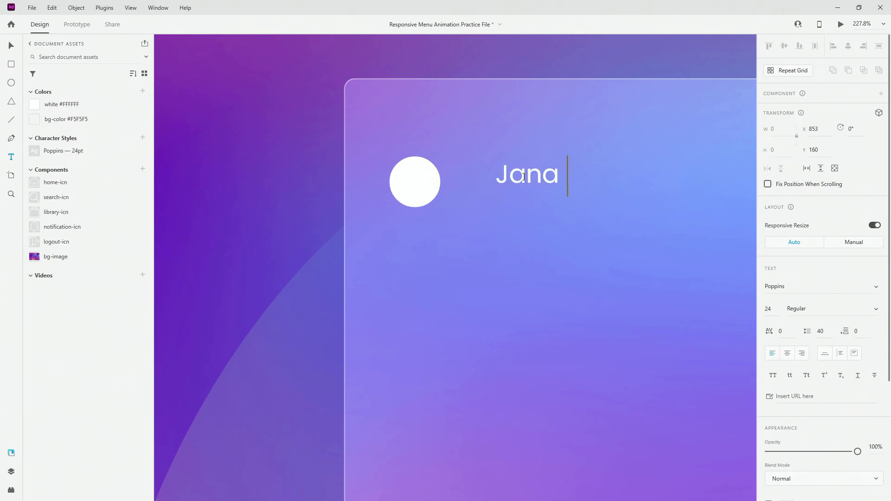
{"action": "key", "text": "Escape"}
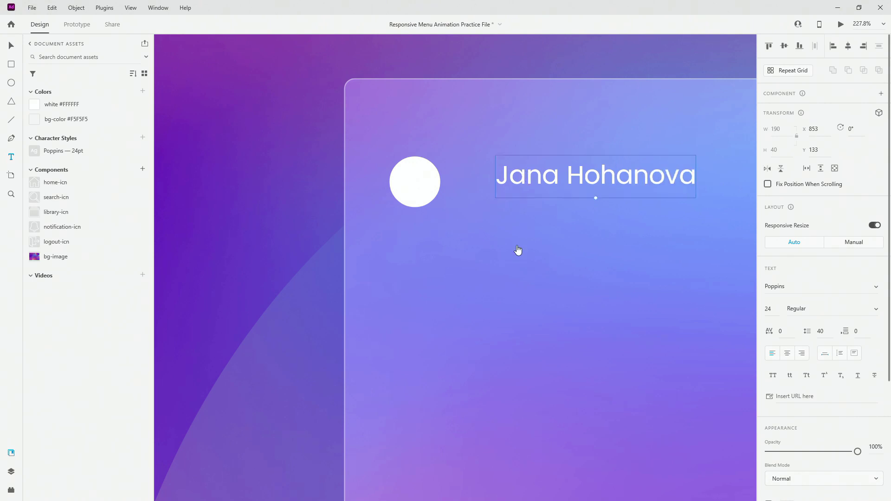
{"action": "left_click_drag", "start_coordinate": [581, 182], "coordinate": [581, 187]}
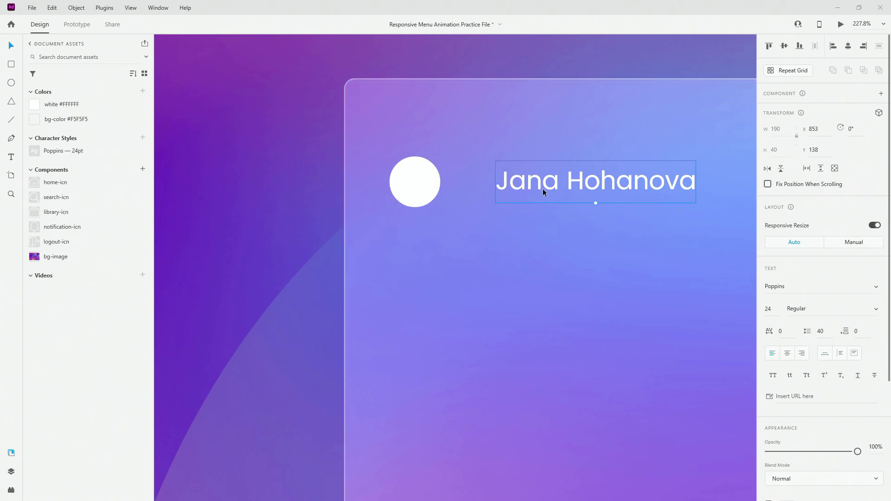
{"action": "mouse_move", "coordinate": [543, 188]}
{"action": "left_mouse_down"}
{"action": "mouse_move", "coordinate": [489, 186]}
{"action": "mouse_move", "coordinate": [530, 185]}
{"action": "left_mouse_up"}
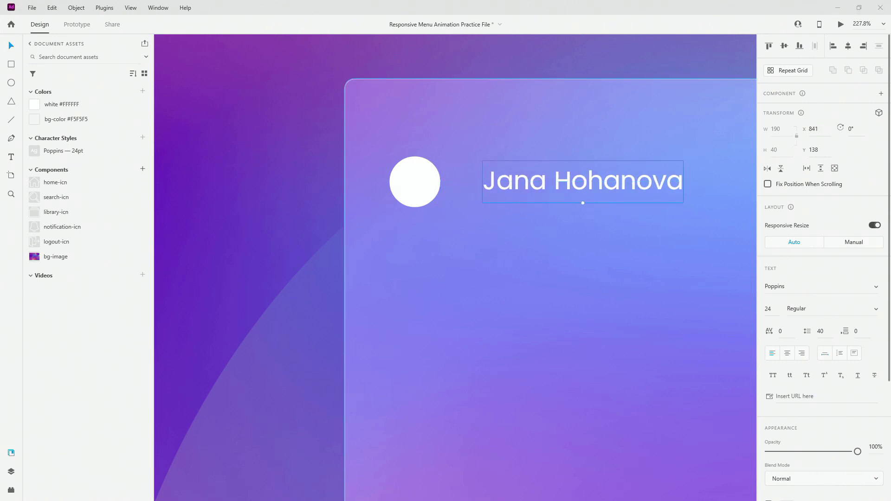
- Move the circle and name together to X 750, Y 110, inset from the panel's edges, then select the circle
{"action": "left_click", "coordinate": [412, 185], "text": "shift"}
{"action": "left_click_drag", "start_coordinate": [416, 183], "coordinate": [378, 185]}
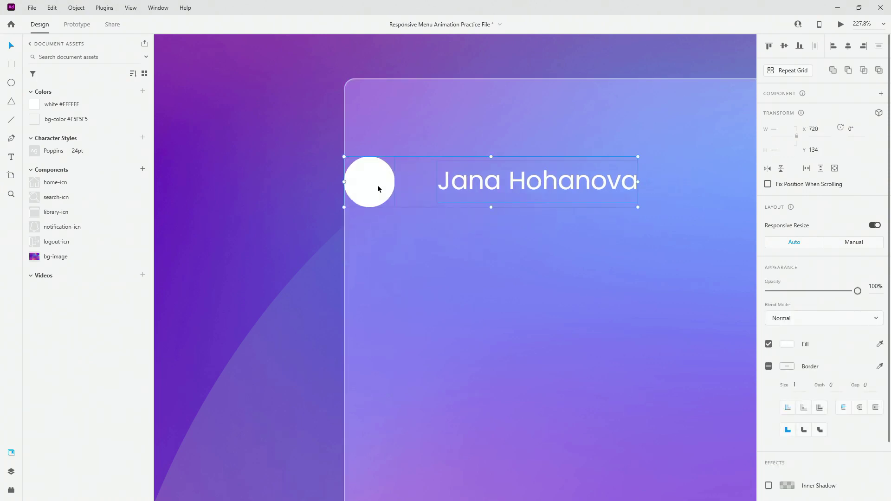
{"action": "key", "text": "shift+Right"}
{"action": "key", "text": "shift+Right"}
{"action": "key", "text": "shift+Right"}
{"action": "key", "text": "shift+Right"}
{"action": "key", "text": "alt"}
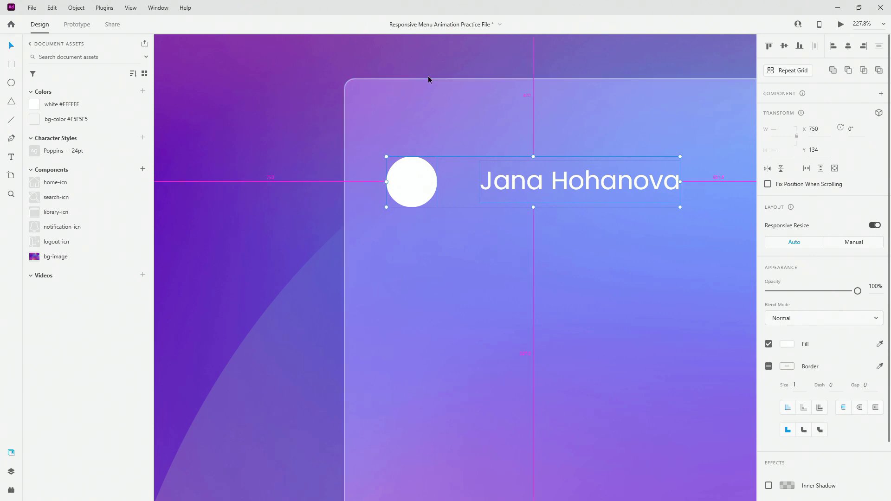
{"action": "left_click_drag", "start_coordinate": [405, 172], "coordinate": [406, 108]}
{"action": "key", "text": "shift+Down"}
{"action": "key", "text": "shift+Down"}
{"action": "key", "text": "shift+Down"}
{"action": "key", "text": "shift+Down"}
{"action": "key", "text": "shift+Down"}
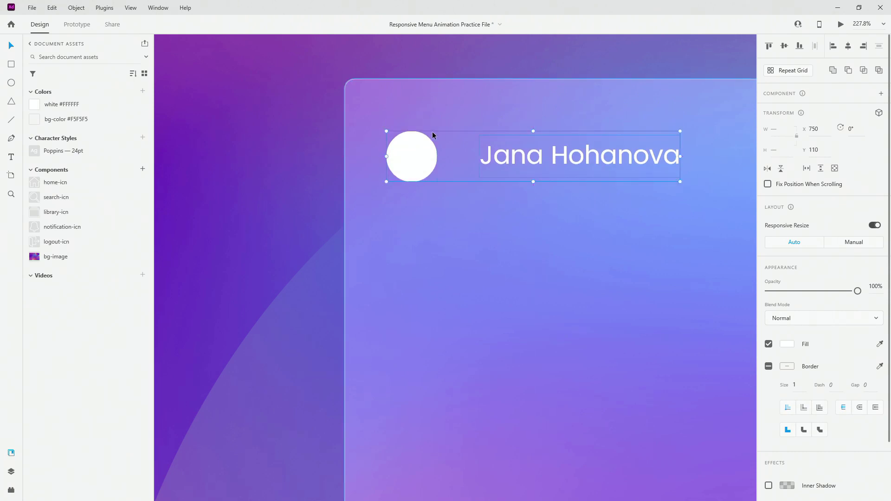
{"action": "scroll", "coordinate": [415, 157], "scroll_direction": "down", "scroll_amount": 2}
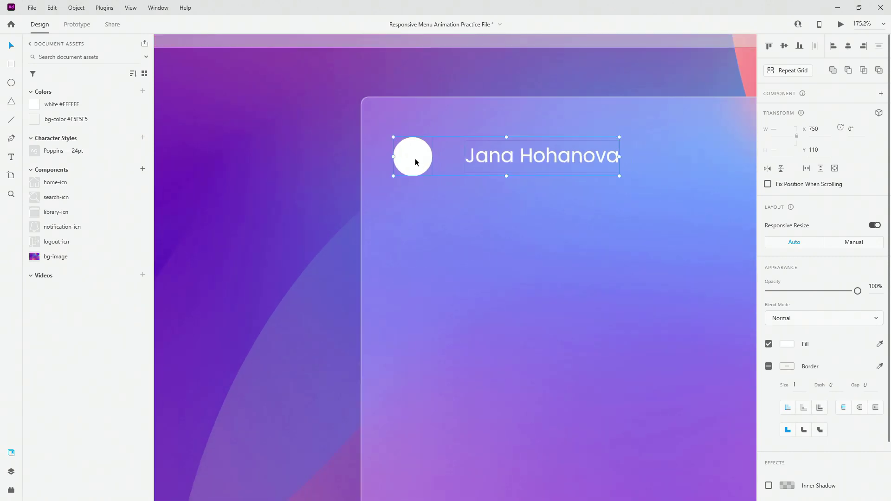
{"action": "left_click", "coordinate": [422, 177]}
{"action": "left_click", "coordinate": [413, 162]}
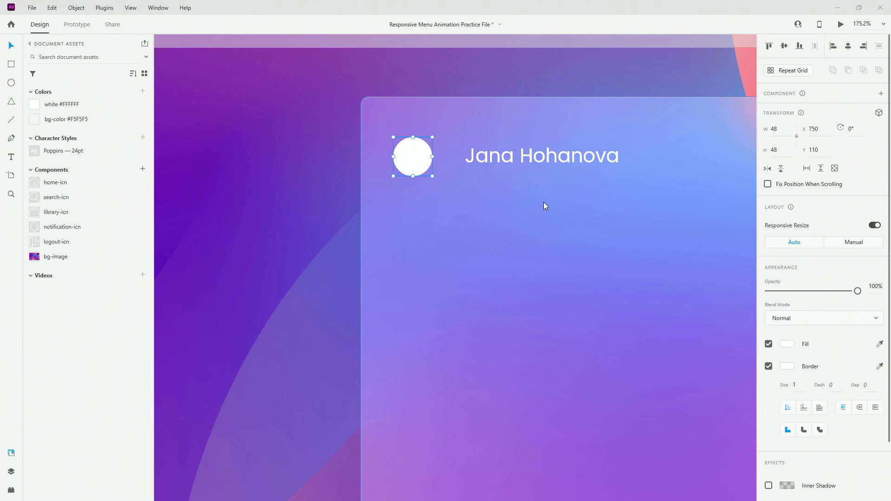
- Fill the 48 × 48 avatar circle with a portrait photo and show the artboard's layers
{"action": "left_click_drag", "start_coordinate": [545, 205], "coordinate": [411, 151]}
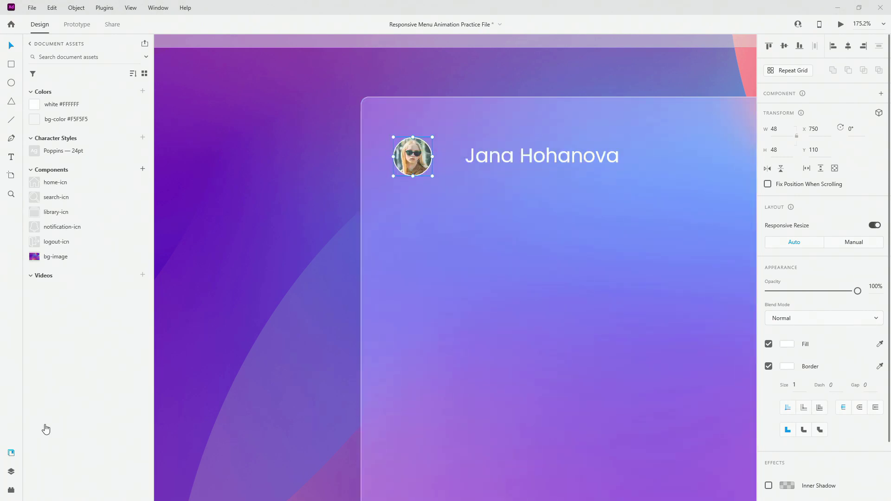
{"action": "left_click", "coordinate": [12, 490]}
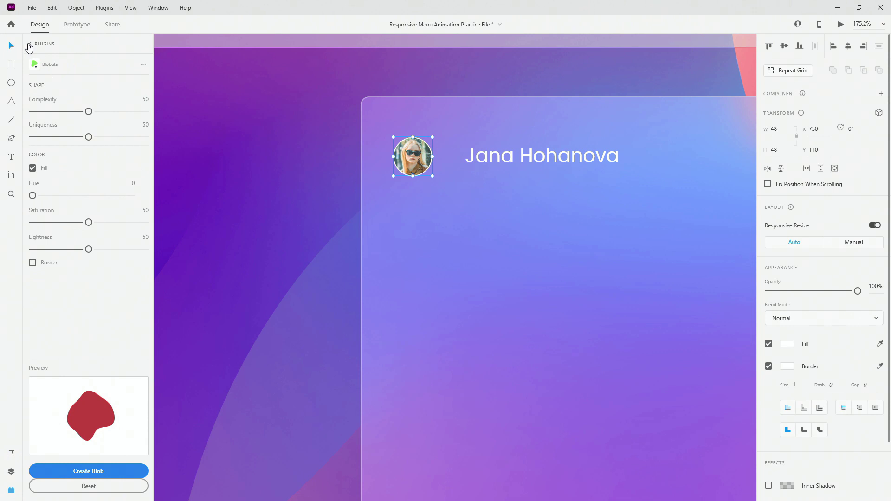
{"action": "left_click", "coordinate": [29, 44]}
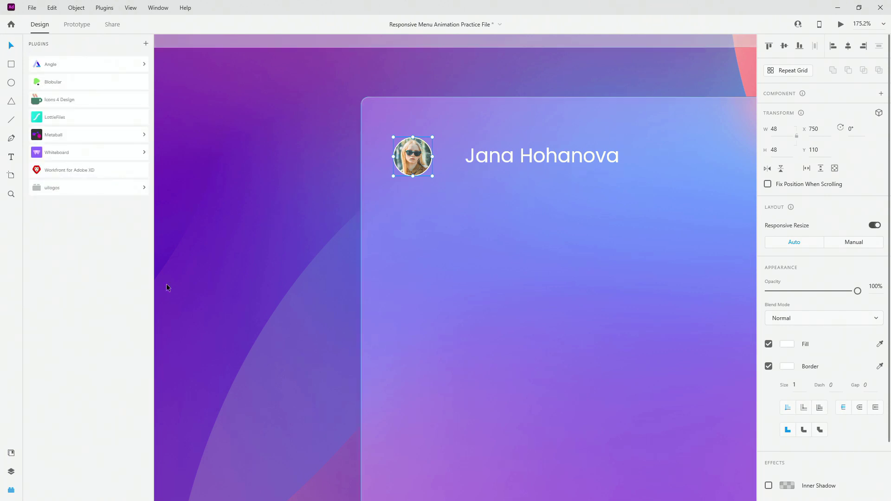
{"action": "left_click", "coordinate": [11, 472]}
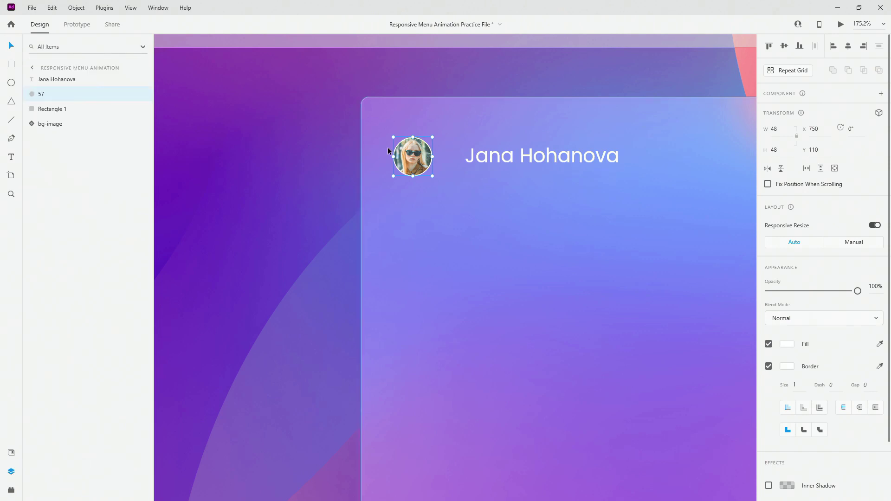
- Rename the photo layer 'avatar' and the panel rectangle layer 'manu-bg'
{"action": "double_click", "coordinate": [43, 94]}
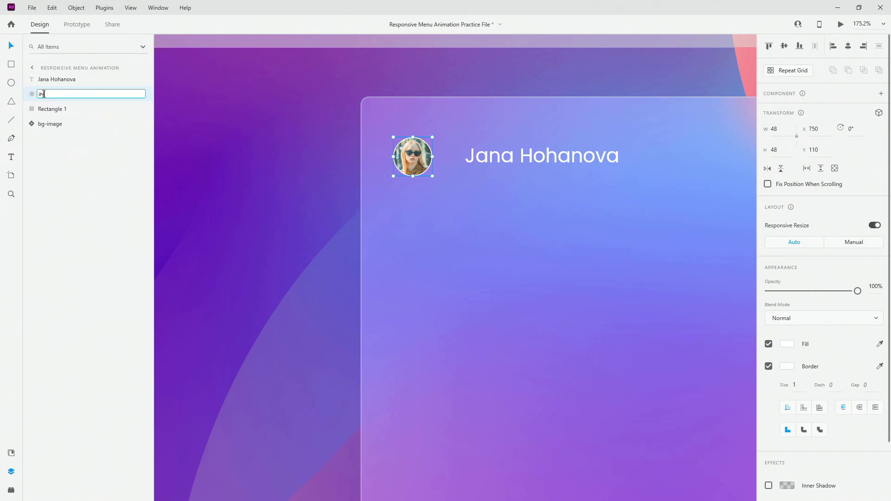
{"action": "type", "text": "avata"}
{"action": "key", "text": "ctrl+a"}
{"action": "type", "text": "ava"}
{"action": "key", "text": "Return"}
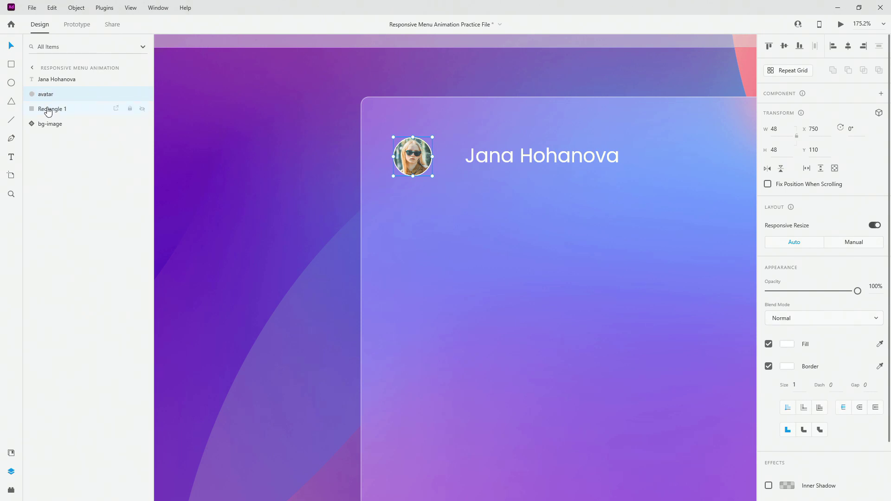
{"action": "double_click", "coordinate": [48, 109]}
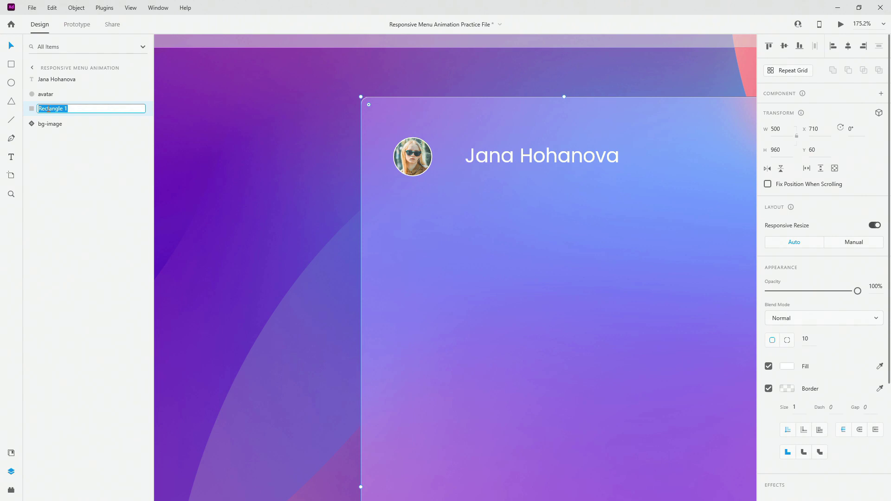
{"action": "type", "text": "maru-bg"}
{"action": "key", "text": "Return"}
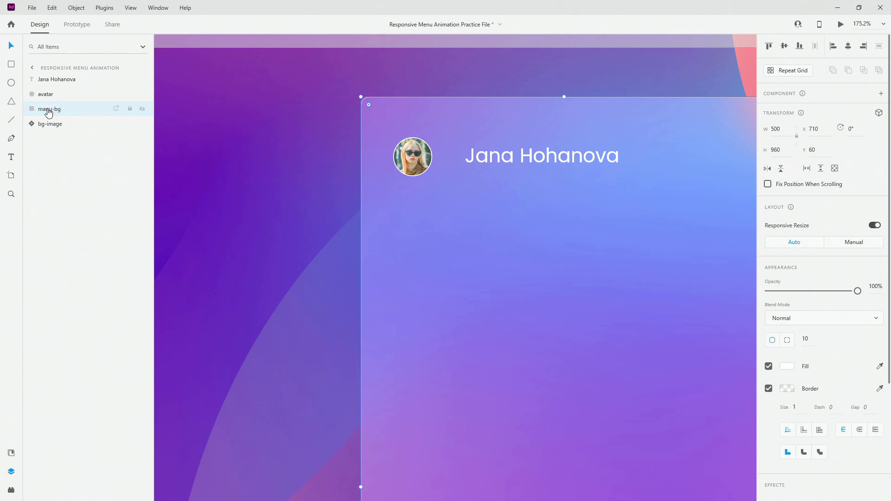
- Group the avatar photo with the name text as 'avatar' and expand the group
{"action": "left_click_drag", "start_coordinate": [54, 95], "coordinate": [73, 77]}
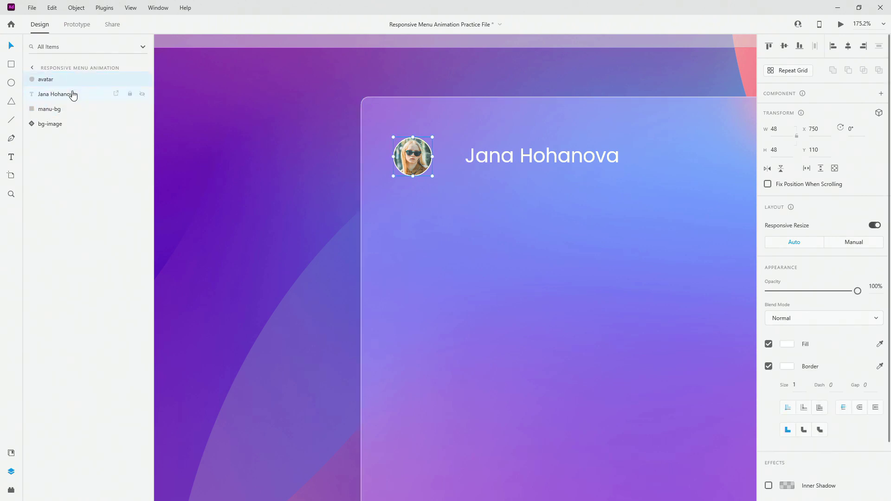
{"action": "left_click", "coordinate": [73, 95], "text": "shift"}
{"action": "key", "text": "ctrl+g"}
{"action": "double_click", "coordinate": [51, 79]}
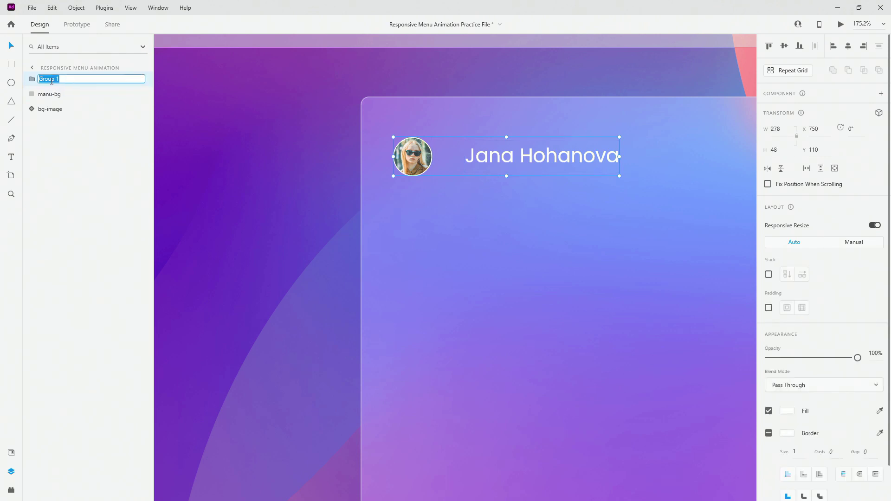
{"action": "type", "text": "avatar"}
{"action": "key", "text": "Return"}
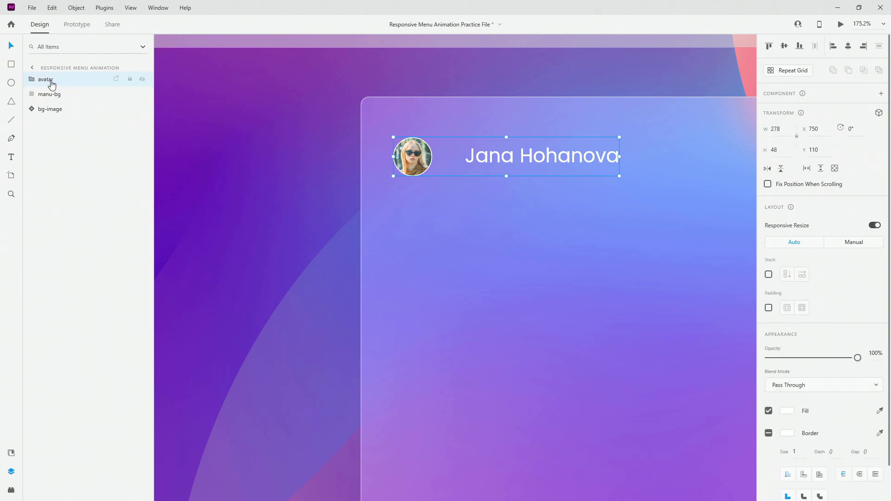
{"action": "left_click", "coordinate": [31, 79]}
{"action": "left_click", "coordinate": [51, 94]}
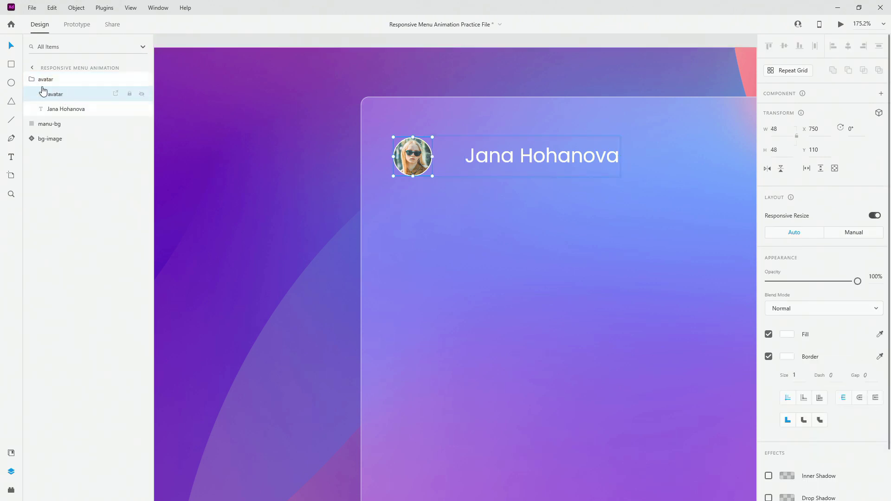
- Draw a rectangle covering the photo and name, and name its layer 'mask'
{"action": "left_click", "coordinate": [10, 65]}
{"action": "mouse_move", "coordinate": [394, 125]}
{"action": "left_mouse_down"}
{"action": "mouse_move", "coordinate": [408, 176]}
{"action": "mouse_move", "coordinate": [634, 178]}
{"action": "left_mouse_up"}
{"action": "double_click", "coordinate": [69, 93]}
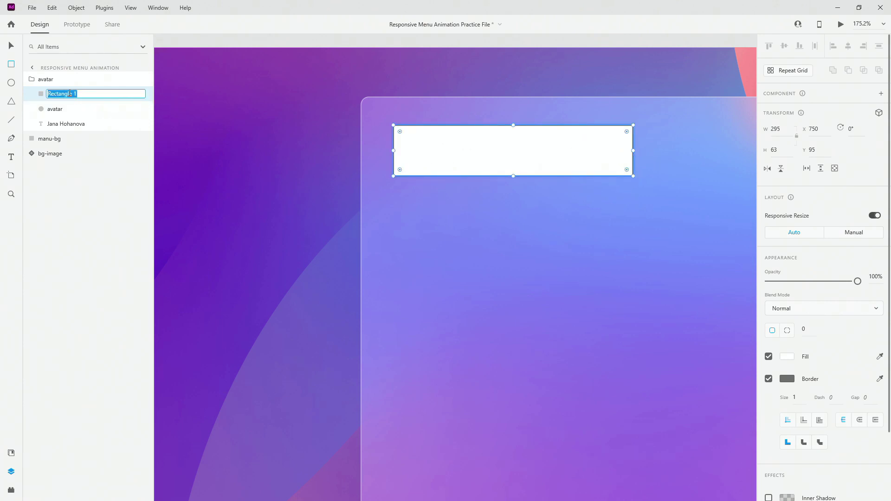
{"action": "type", "text": "mask"}
{"action": "key", "text": "Return"}
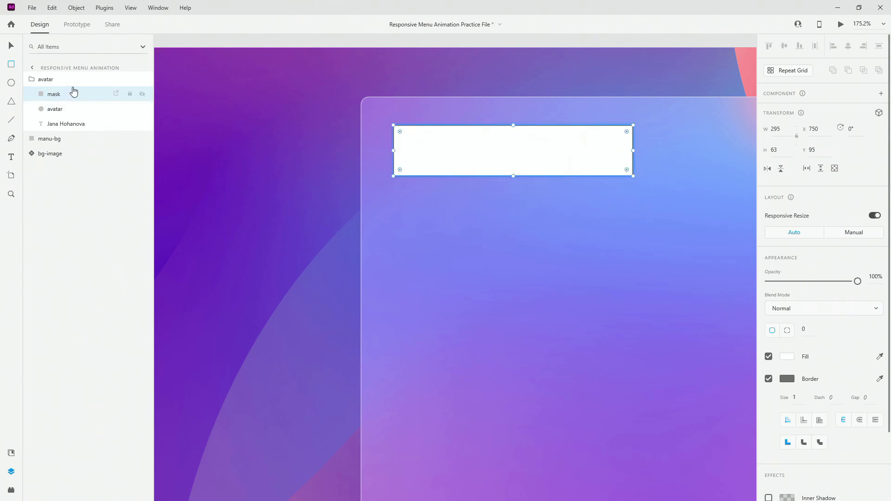
{"action": "key", "text": "ctrl+0"}
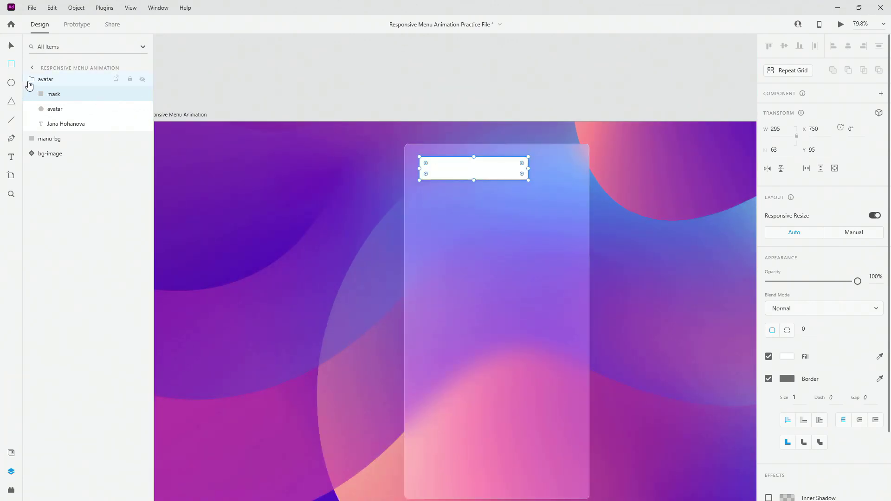
- Mask the avatar photo and name with the rectangle and rename the mask group 'mask'
{"action": "left_click", "coordinate": [62, 110]}
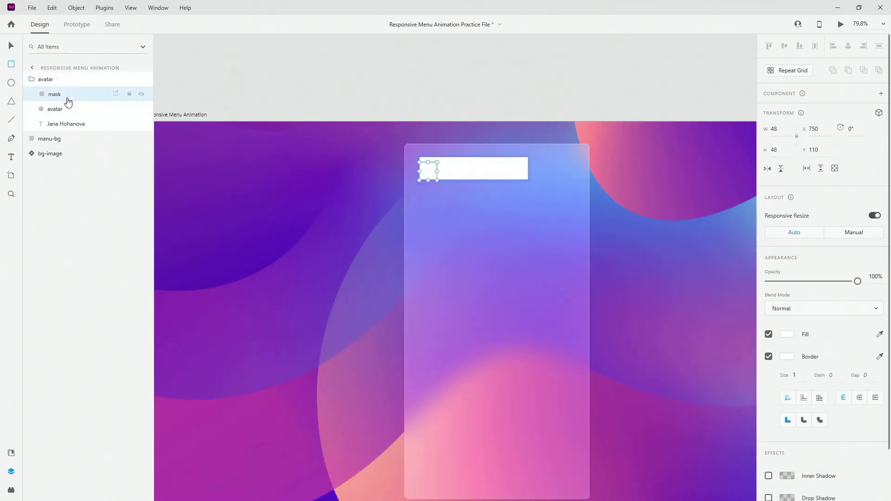
{"action": "left_click", "coordinate": [74, 125], "text": "shift"}
{"action": "key", "text": "ctrl+shift+m"}
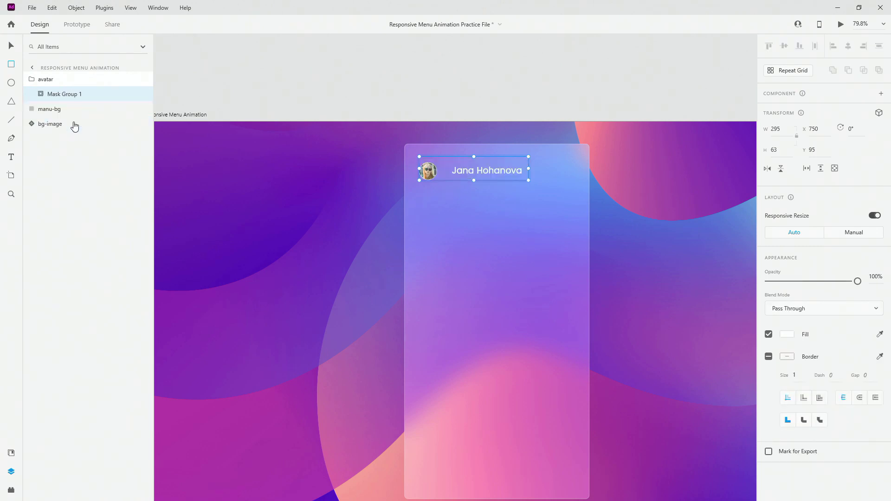
{"action": "double_click", "coordinate": [59, 93]}
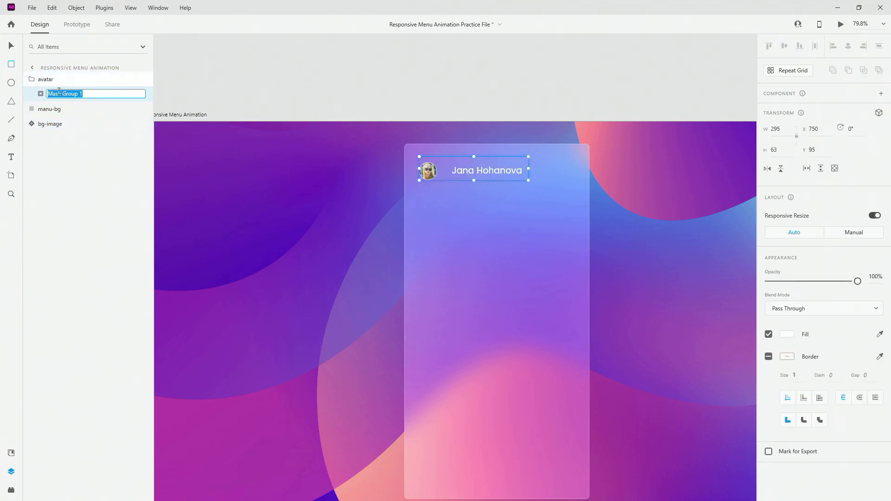
{"action": "type", "text": "mask"}
{"action": "key", "text": "Return"}
{"action": "scroll", "coordinate": [486, 152], "scroll_direction": "up", "scroll_amount": 4}
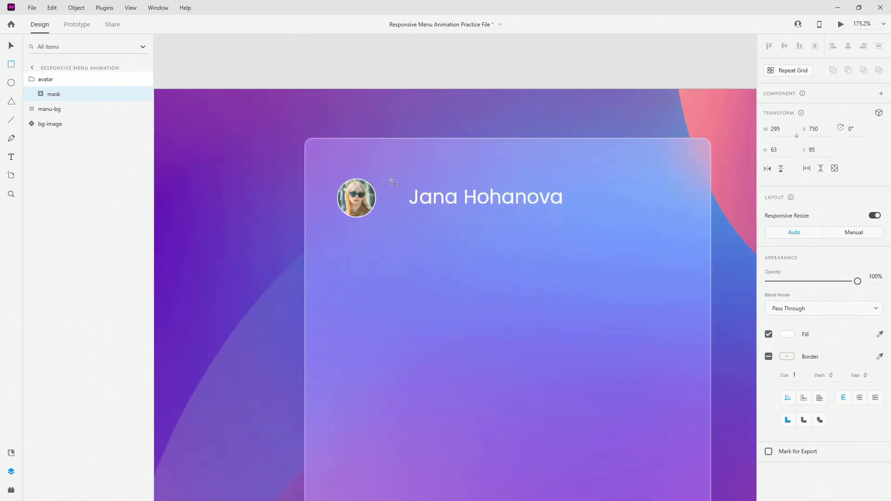
- Inside the mask group, select the avatar photo and drag a vertical guide to its centre
{"action": "scroll", "coordinate": [391, 181], "scroll_direction": "down", "scroll_amount": 5}
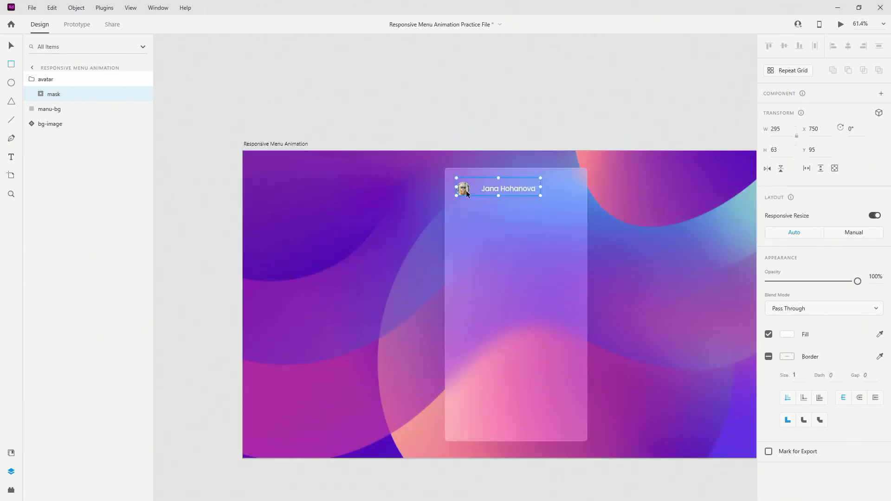
{"action": "double_click", "coordinate": [467, 194]}
{"action": "left_click", "coordinate": [88, 123]}
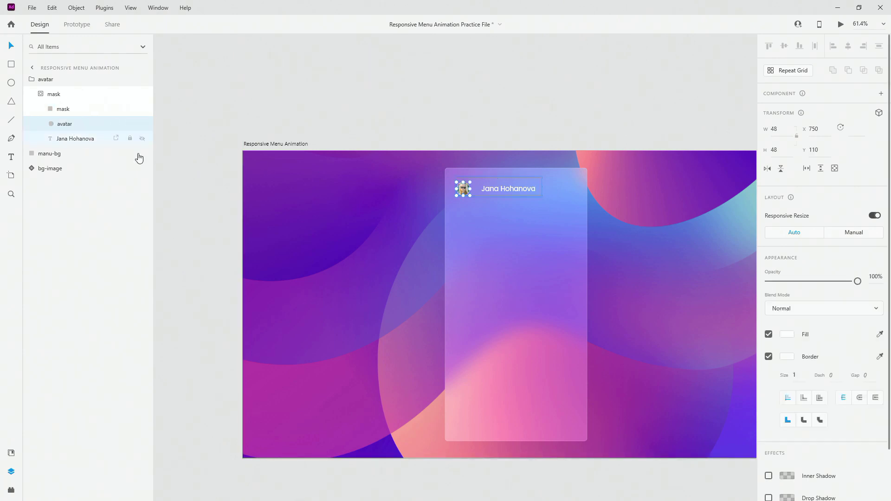
{"action": "left_click_drag", "start_coordinate": [242, 251], "coordinate": [470, 251]}
{"action": "scroll", "coordinate": [463, 190], "scroll_direction": "up", "scroll_amount": 10}
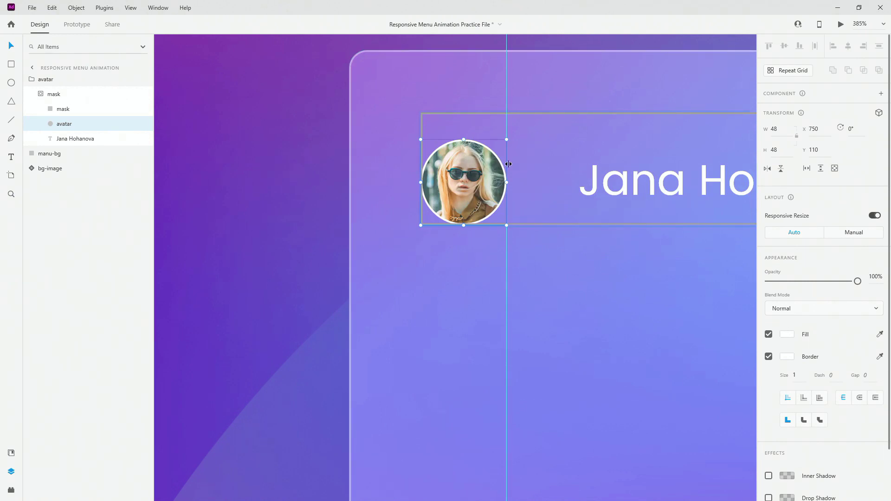
{"action": "scroll", "coordinate": [478, 172], "scroll_direction": "down", "scroll_amount": 8}
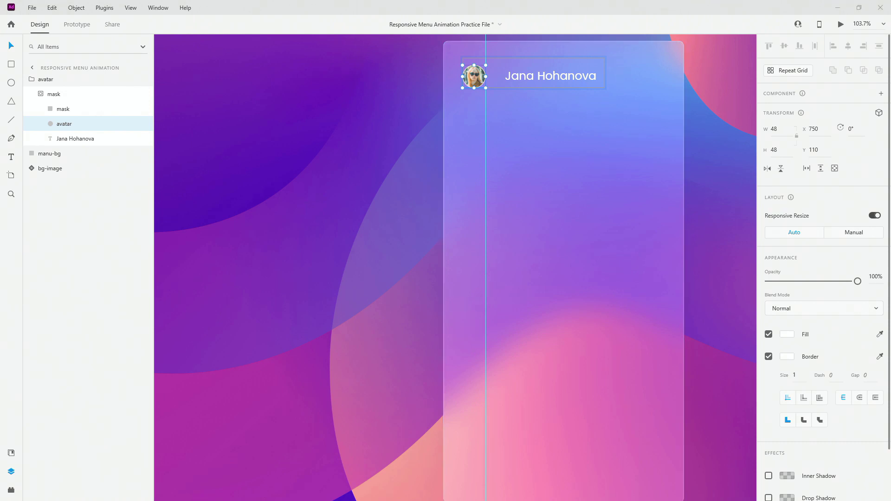
- Undo a first placement of home and search icons, and select the menu background rectangle
{"action": "left_click", "coordinate": [11, 453]}
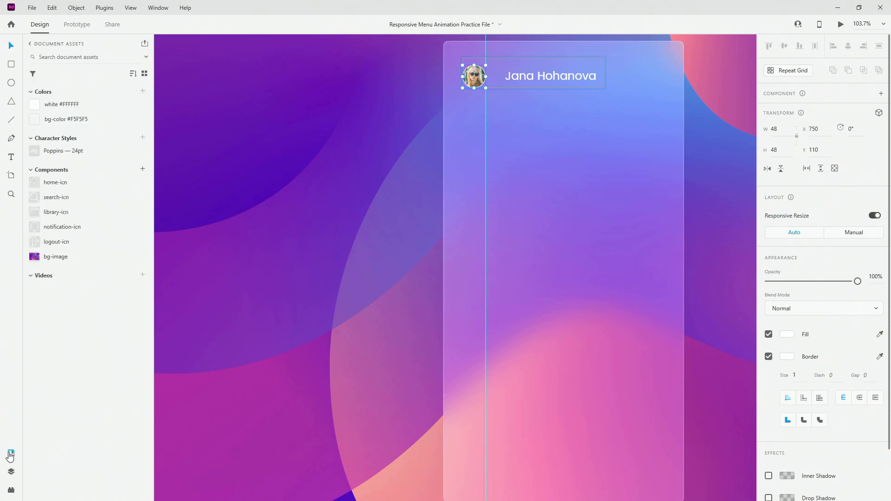
{"action": "left_click_drag", "start_coordinate": [59, 186], "coordinate": [469, 187]}
{"action": "left_click_drag", "start_coordinate": [62, 199], "coordinate": [456, 244]}
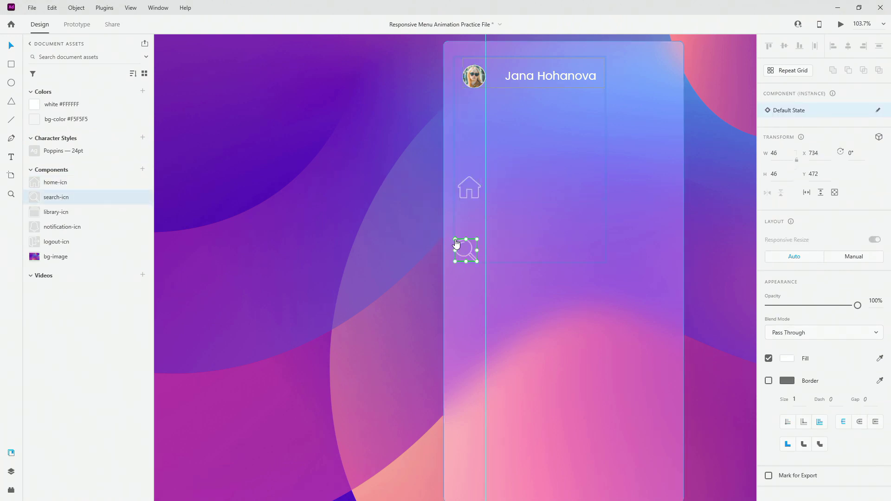
{"action": "key", "text": "ctrl+z"}
{"action": "key", "text": "ctrl+z"}
{"action": "left_click", "coordinate": [11, 471]}
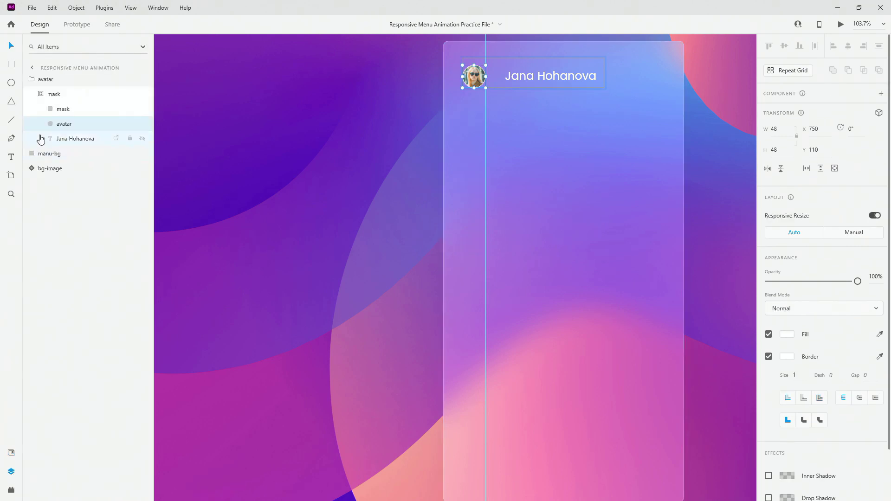
{"action": "left_click", "coordinate": [46, 80]}
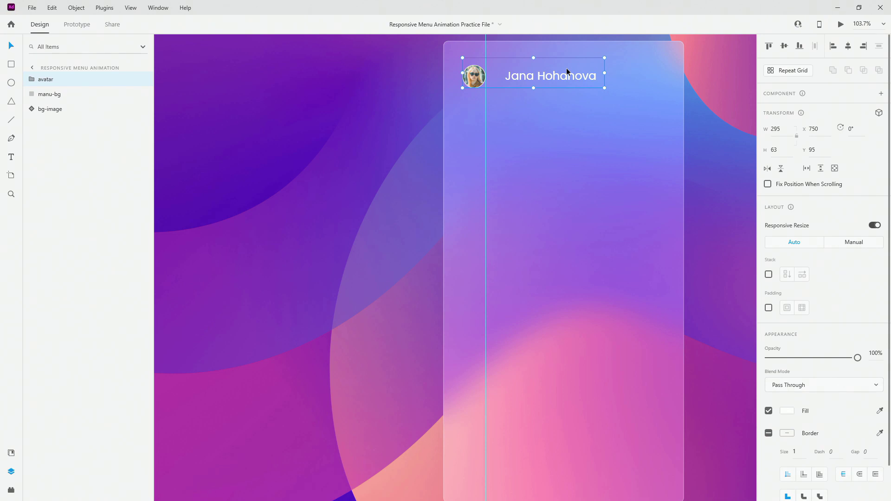
{"action": "left_click", "coordinate": [55, 94]}
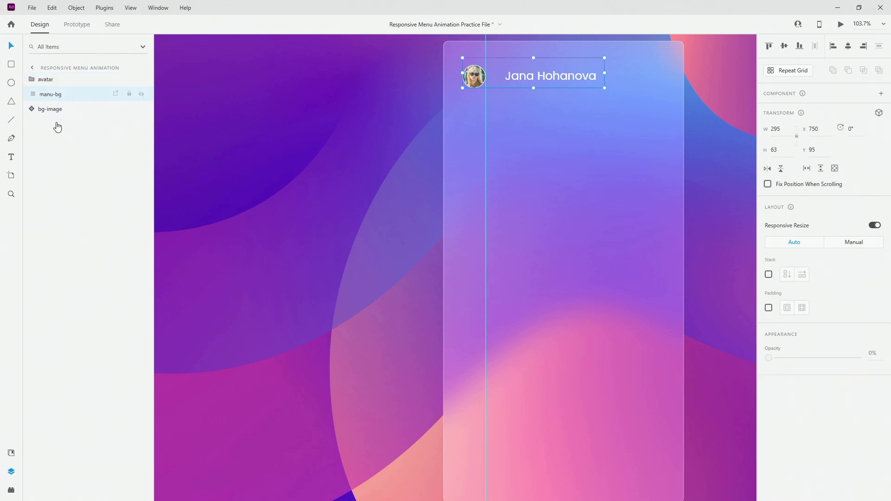
{"action": "left_click", "coordinate": [11, 453]}
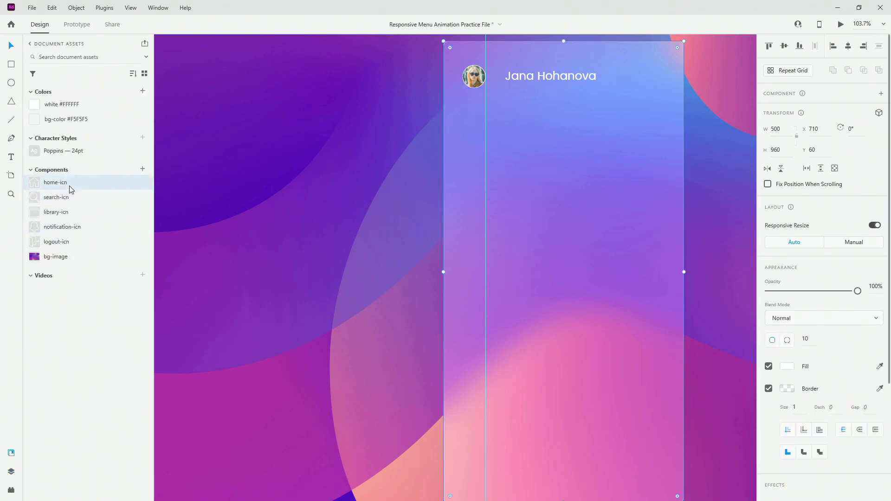
- Place home, search, library, notification and logout icons from Assets down the menu
{"action": "left_click_drag", "start_coordinate": [47, 184], "coordinate": [458, 148]}
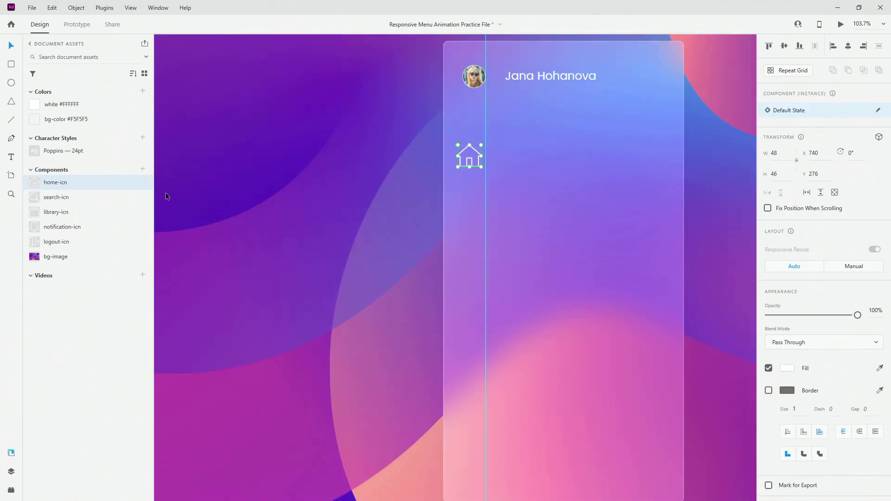
{"action": "left_click_drag", "start_coordinate": [434, 195], "coordinate": [464, 212]}
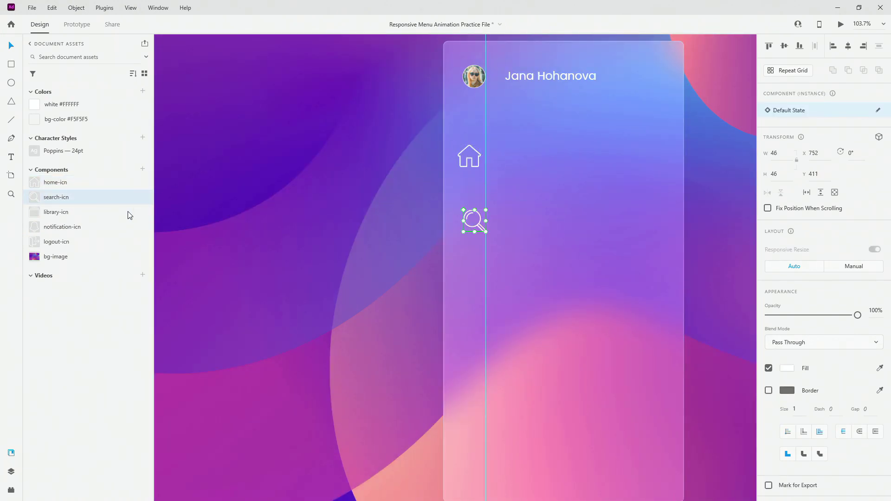
{"action": "left_click_drag", "start_coordinate": [67, 214], "coordinate": [483, 270]}
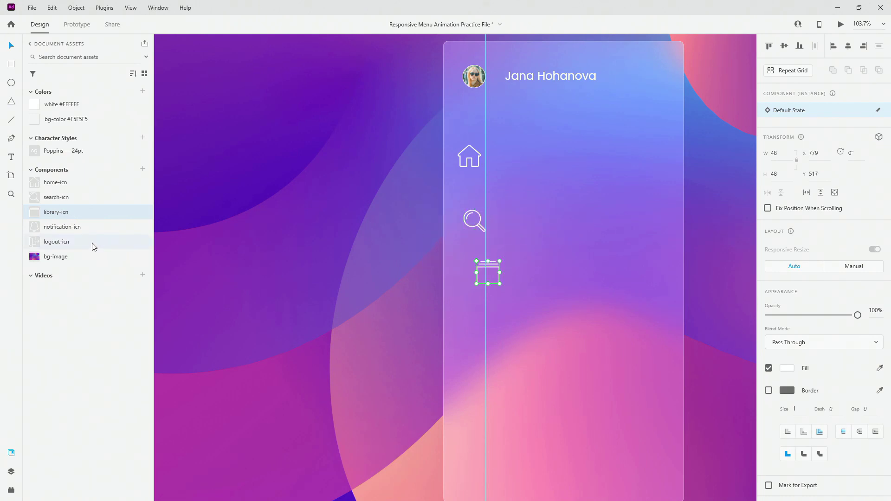
{"action": "left_click_drag", "start_coordinate": [58, 230], "coordinate": [462, 313]}
{"action": "left_click_drag", "start_coordinate": [68, 244], "coordinate": [466, 383]}
- Line the logout icon up on the guide and move it near the panel bottom at Y 922
{"action": "scroll", "coordinate": [525, 386], "scroll_direction": "down", "scroll_amount": 2}
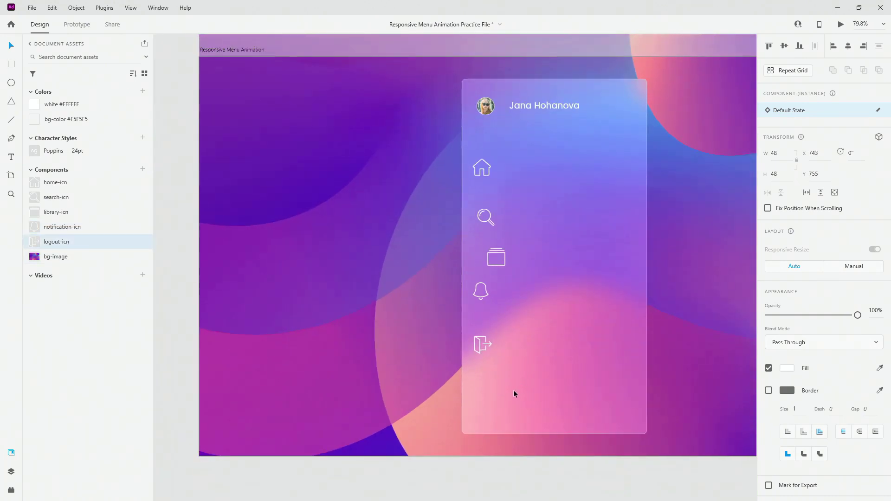
{"action": "scroll", "coordinate": [514, 390], "scroll_direction": "up", "scroll_amount": 6}
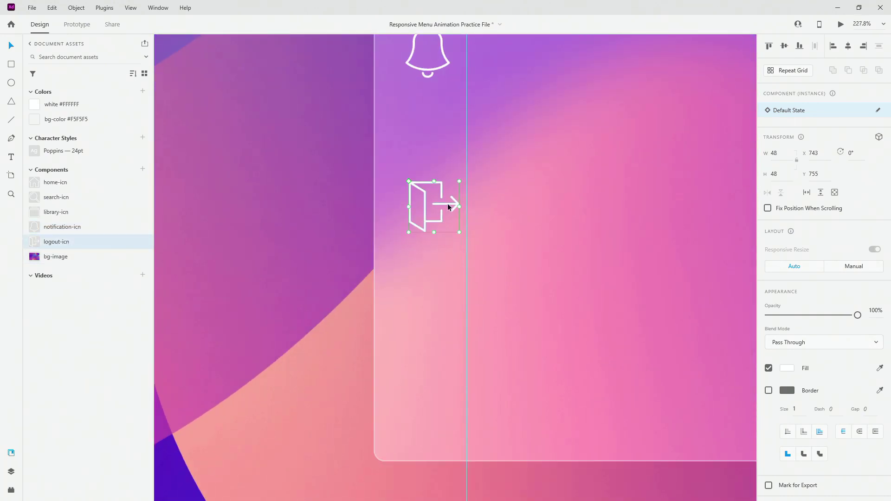
{"action": "left_click_drag", "start_coordinate": [447, 203], "coordinate": [454, 208]}
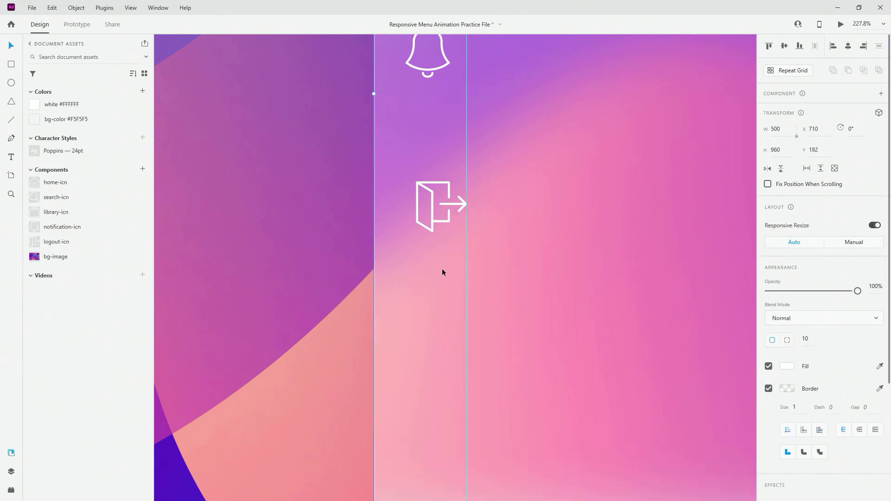
{"action": "left_click_drag", "start_coordinate": [455, 206], "coordinate": [455, 435]}
{"action": "key", "text": "shift+Up"}
{"action": "key", "text": "shift+Up"}
{"action": "key", "text": "shift+Up"}
{"action": "key", "text": "shift+Up"}
{"action": "key", "text": "shift+Up"}
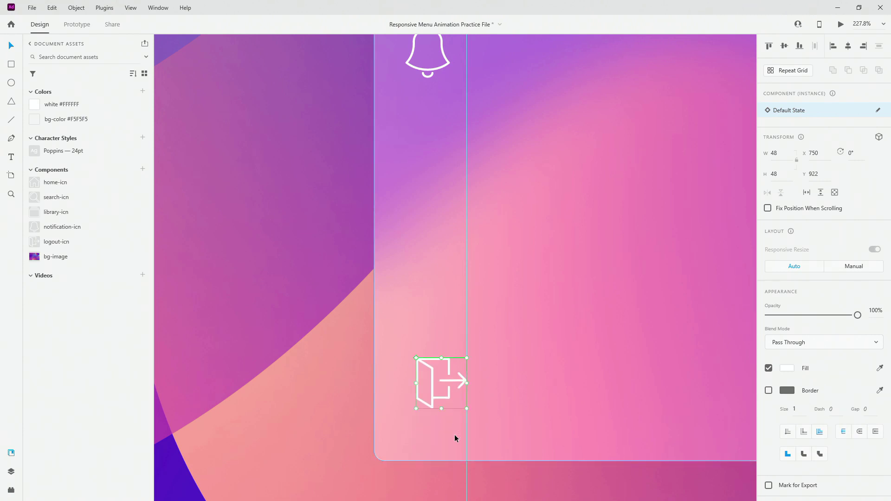
{"action": "scroll", "coordinate": [423, 296], "scroll_direction": "down", "scroll_amount": 5}
{"action": "scroll", "coordinate": [423, 300], "scroll_direction": "up", "scroll_amount": 3}
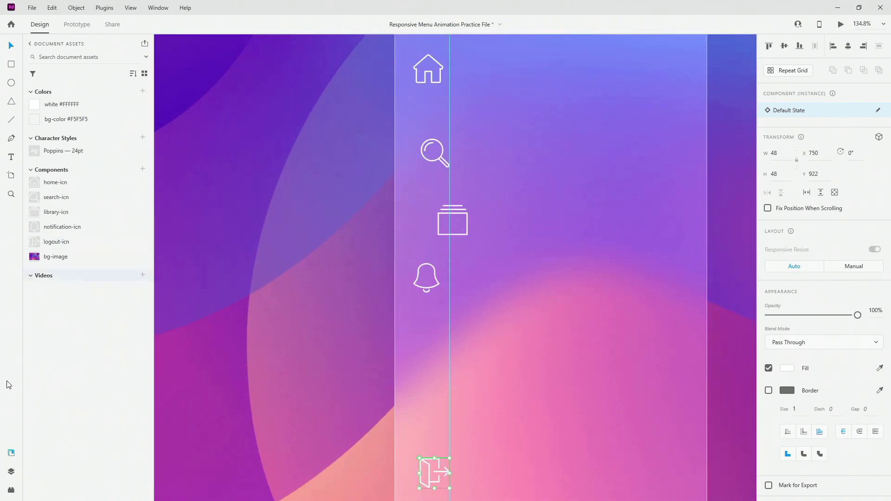
- Select the home, search, library and notification icons and align them onto the guide
{"action": "left_click", "coordinate": [10, 473]}
{"action": "left_click", "coordinate": [53, 94]}
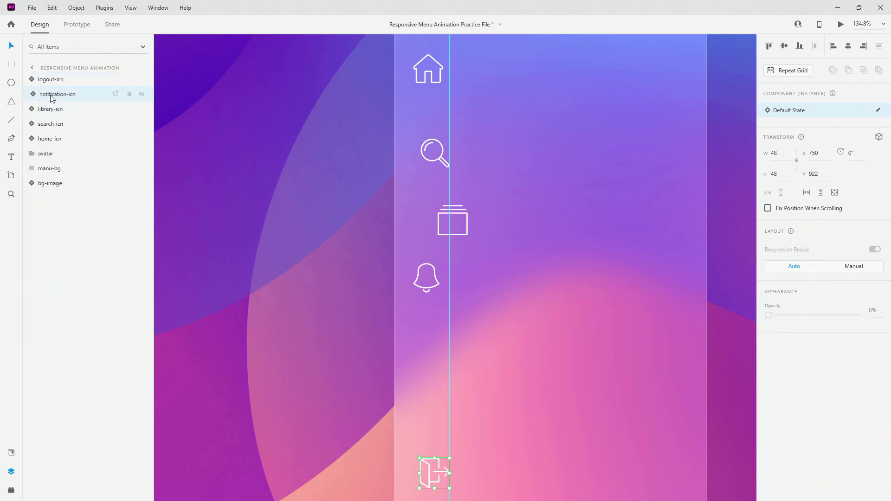
{"action": "left_click", "coordinate": [51, 139], "text": "shift"}
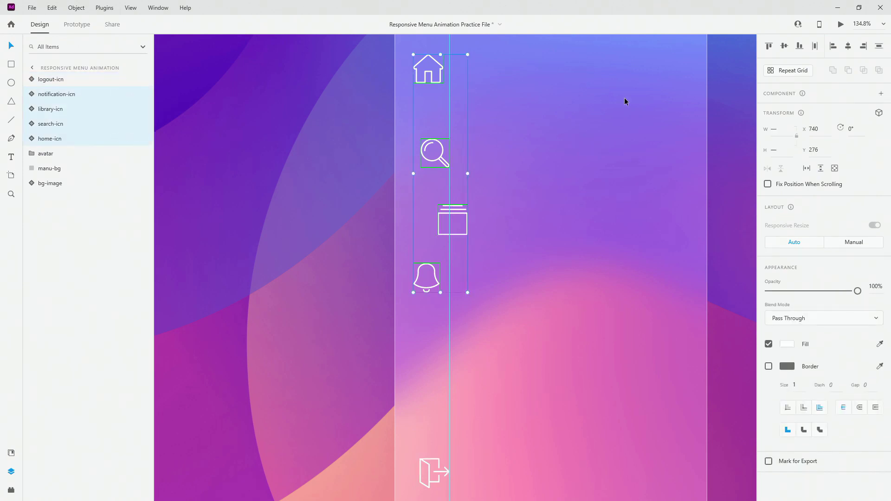
{"action": "left_click", "coordinate": [864, 48]}
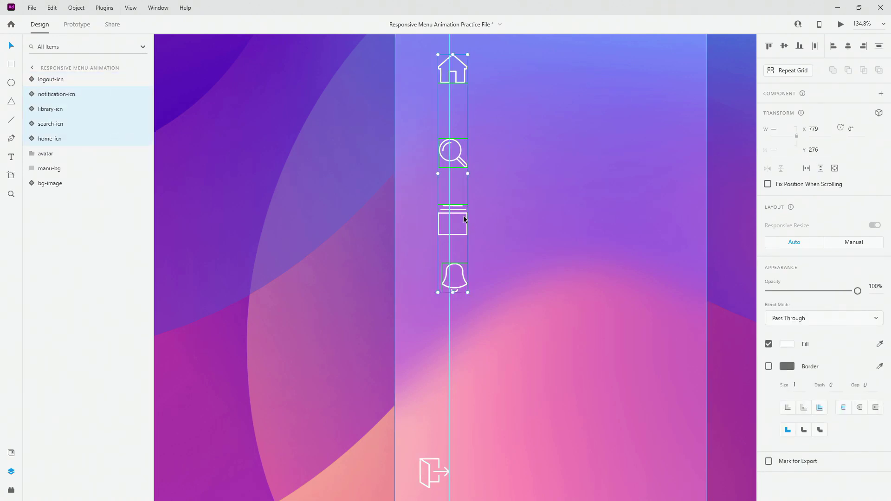
{"action": "mouse_move", "coordinate": [459, 215]}
{"action": "left_mouse_down"}
{"action": "mouse_move", "coordinate": [442, 213]}
{"action": "mouse_move", "coordinate": [454, 212]}
{"action": "left_mouse_up"}
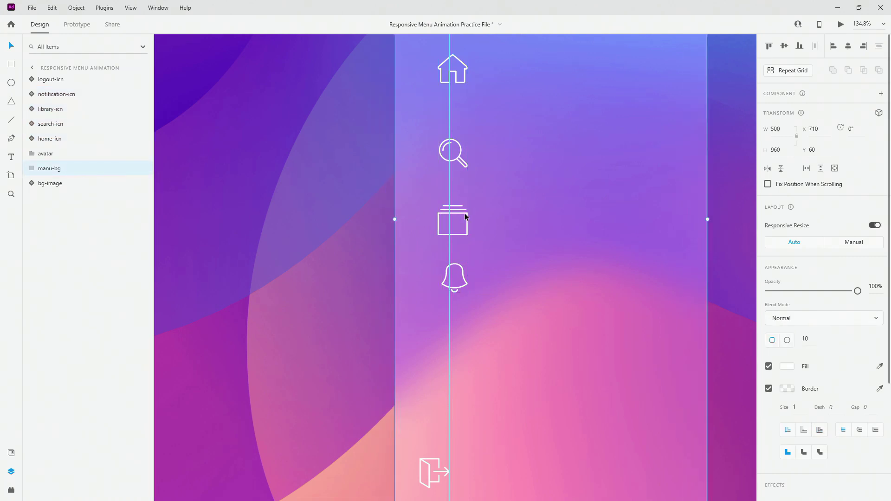
{"action": "left_click", "coordinate": [73, 108]}
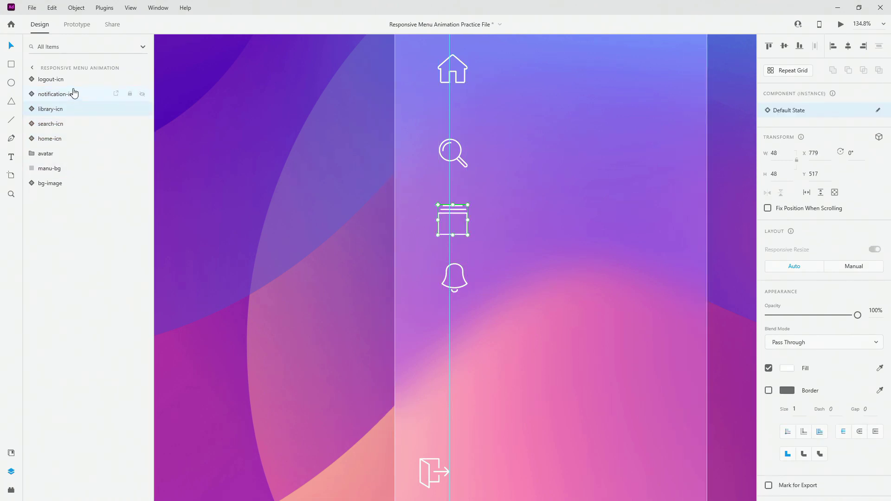
{"action": "left_click", "coordinate": [74, 93]}
{"action": "left_click", "coordinate": [67, 139], "text": "shift"}
{"action": "scroll", "coordinate": [441, 188], "scroll_direction": "up", "scroll_amount": 5}
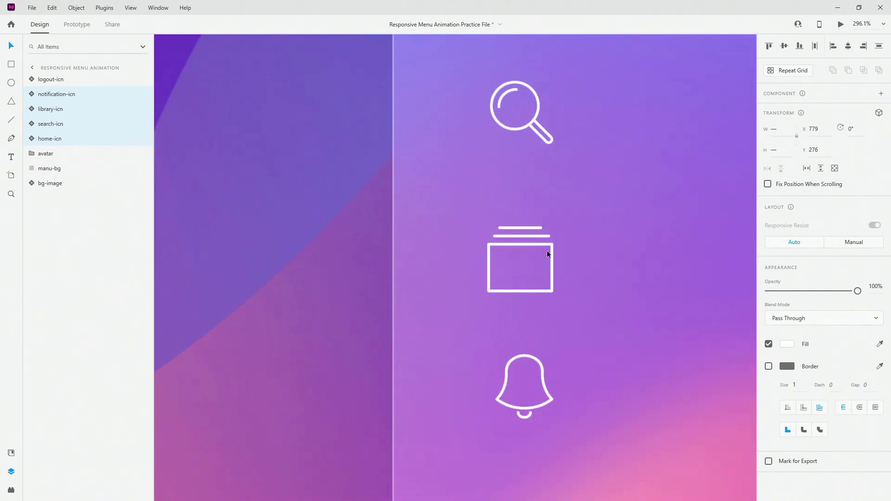
{"action": "left_click_drag", "start_coordinate": [552, 250], "coordinate": [511, 241]}
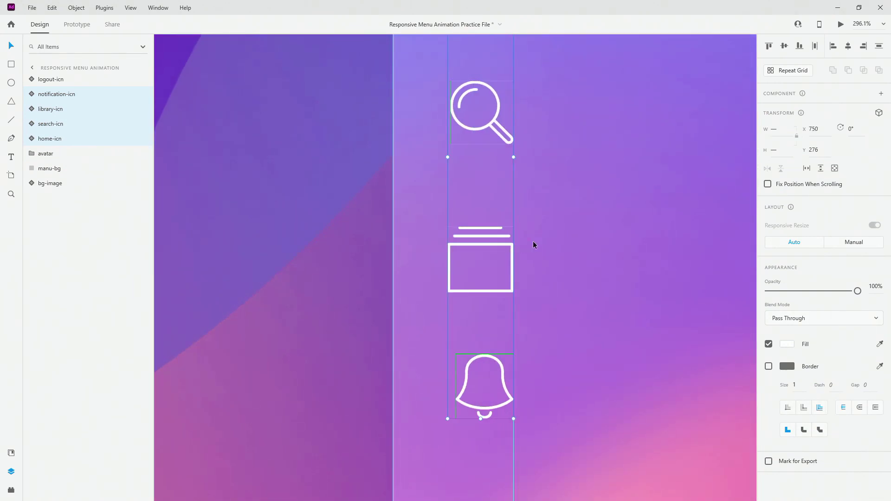
- Group the four icons, stack them with 60 spacing, turn stack and padding off, then ungroup
{"action": "key", "text": "ctrl+g"}
{"action": "left_click", "coordinate": [769, 275]}
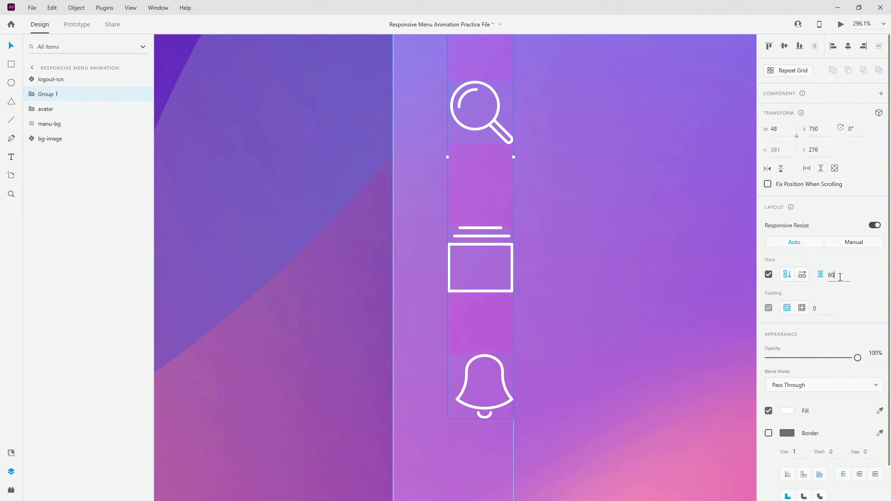
{"action": "key", "text": "Return"}
{"action": "left_click", "coordinate": [769, 274]}
{"action": "left_click", "coordinate": [769, 308]}
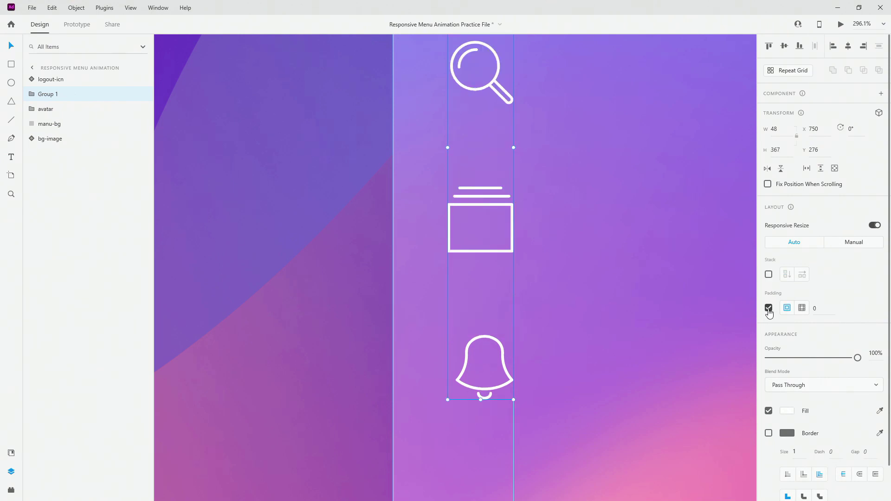
{"action": "right_click", "coordinate": [23, 93]}
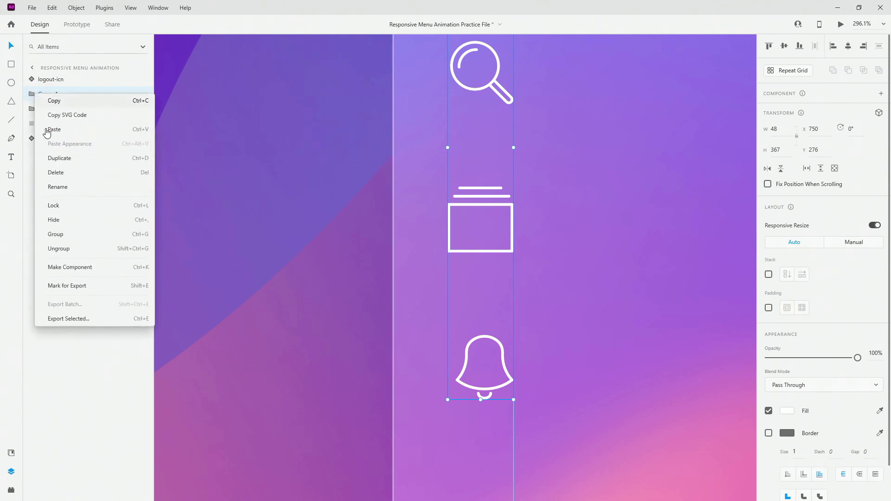
{"action": "left_click", "coordinate": [64, 249]}
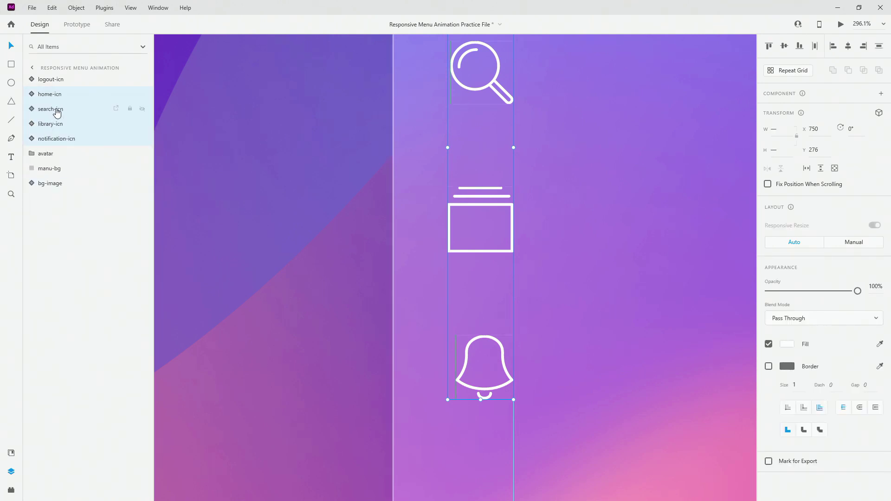
{"action": "key", "text": "ctrl+0"}
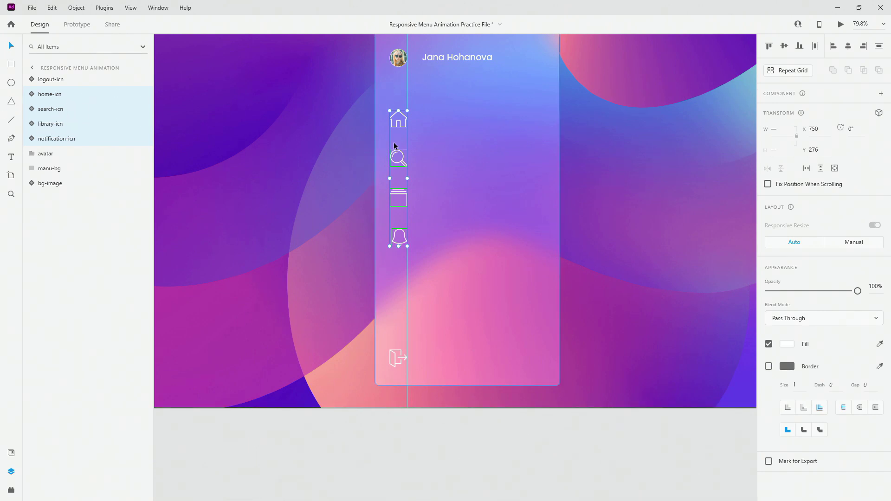
- Group the icons and centre them vertically on a helper rectangle spanning avatar to logout
{"action": "key", "text": "ctrl+g"}
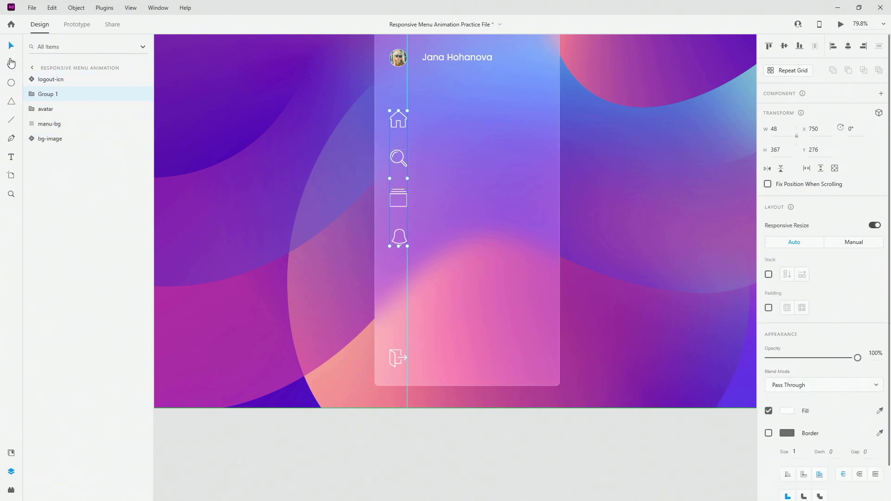
{"action": "left_click", "coordinate": [10, 63]}
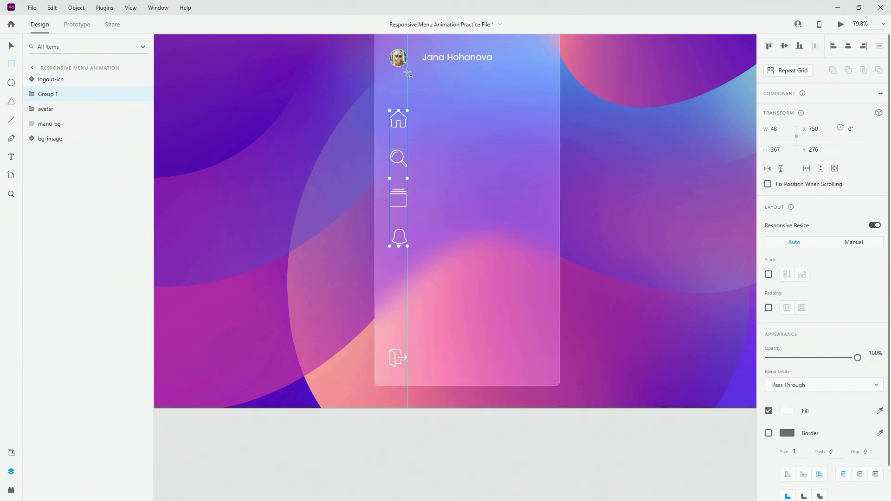
{"action": "left_click_drag", "start_coordinate": [398, 67], "coordinate": [430, 95]}
{"action": "left_click_drag", "start_coordinate": [443, 129], "coordinate": [446, 349]}
{"action": "left_click", "coordinate": [53, 109], "text": "ctrl"}
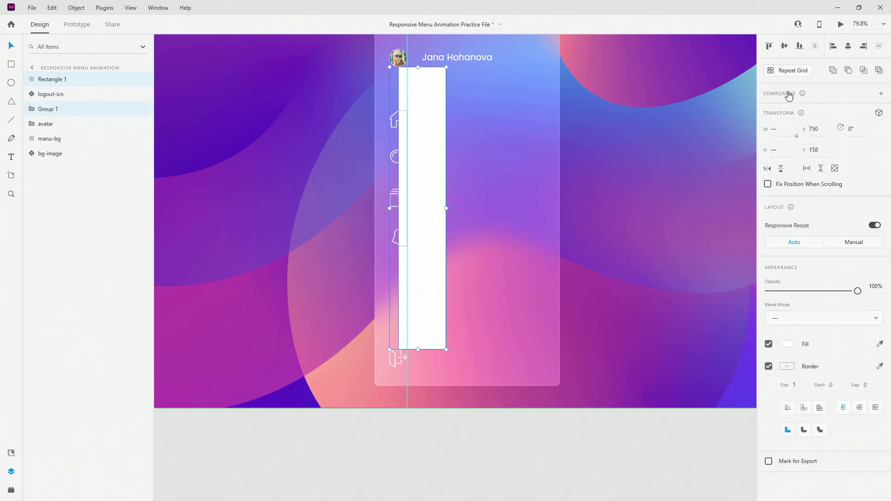
{"action": "left_click", "coordinate": [784, 46]}
- Delete the helper rectangle and ungroup the icons, leaving the column at Y 357
{"action": "left_click", "coordinate": [70, 79]}
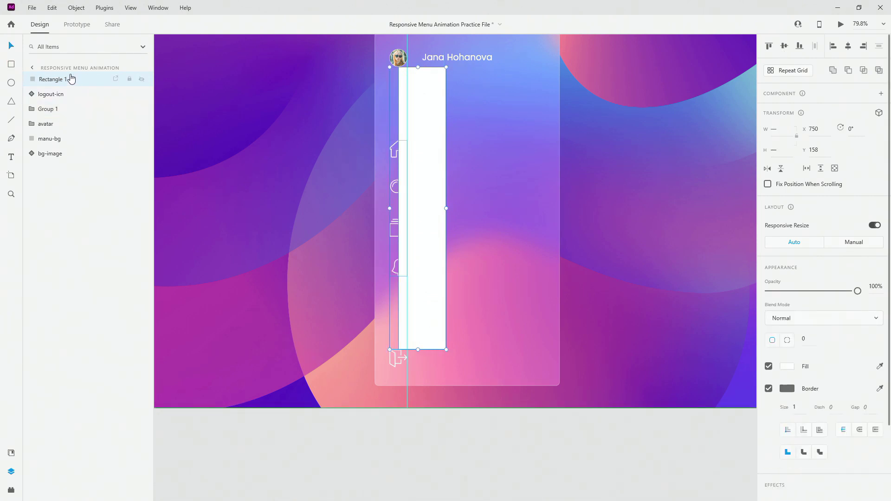
{"action": "key", "text": "Delete"}
{"action": "left_click", "coordinate": [60, 95]}
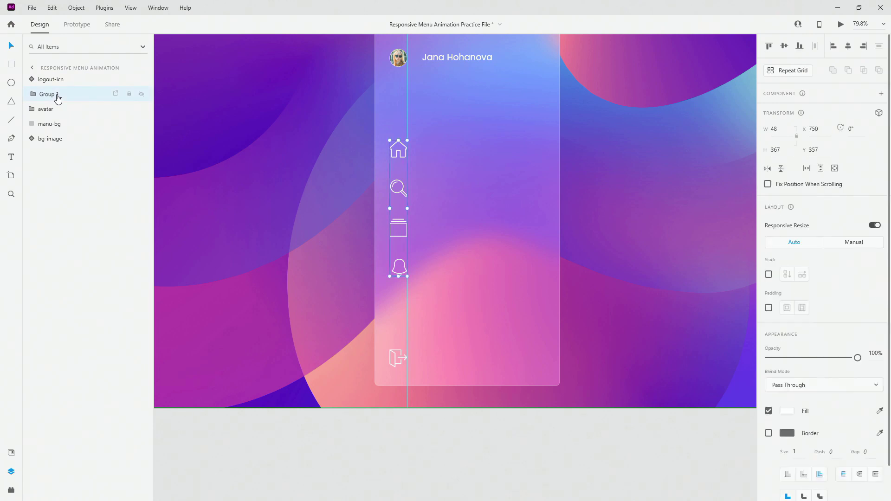
{"action": "right_click", "coordinate": [58, 94]}
{"action": "left_click", "coordinate": [82, 250]}
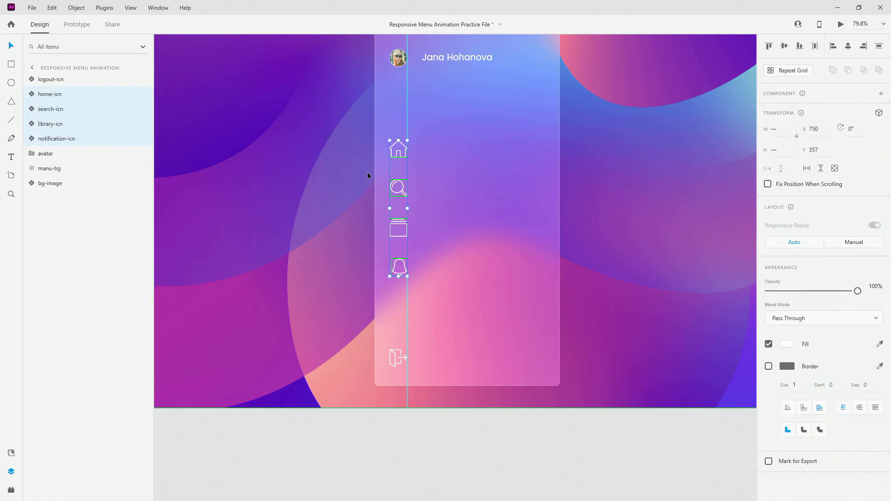
- Duplicate the user's name text and retype the copy as 'Home' beside the house icon
{"action": "double_click", "coordinate": [478, 60]}
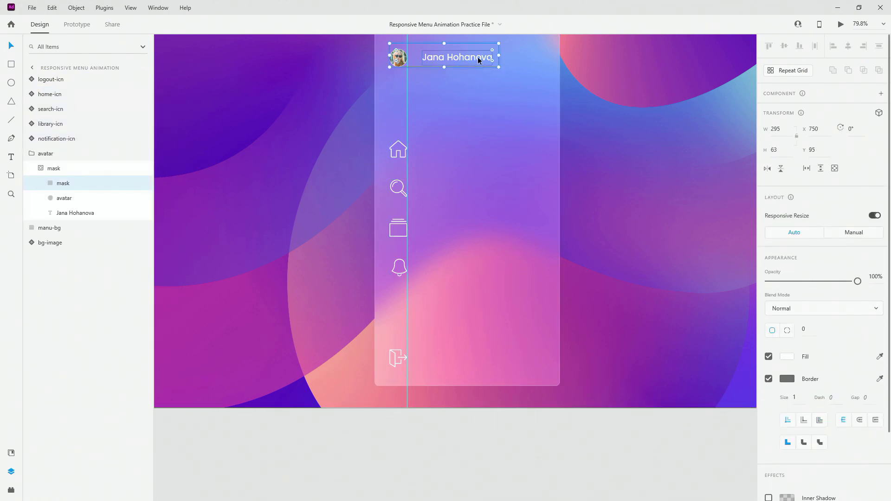
{"action": "left_click", "coordinate": [478, 59]}
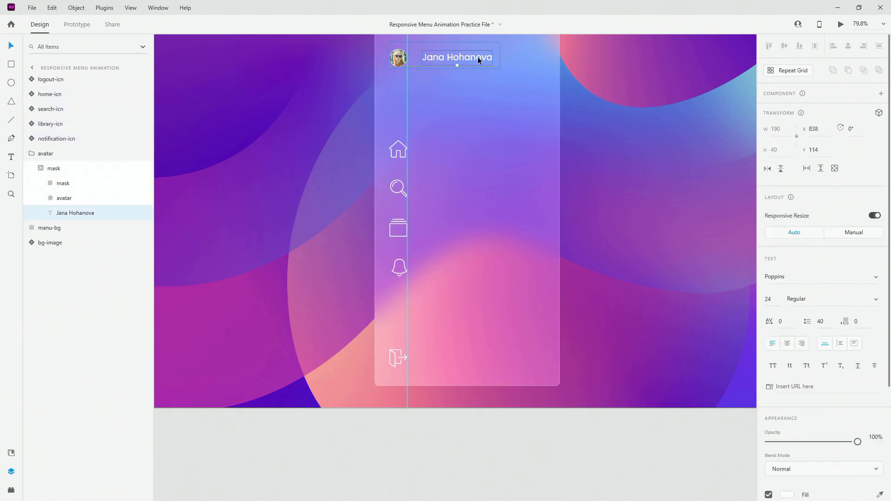
{"action": "left_click", "coordinate": [44, 168]}
{"action": "left_click", "coordinate": [44, 153]}
{"action": "key", "text": "Return"}
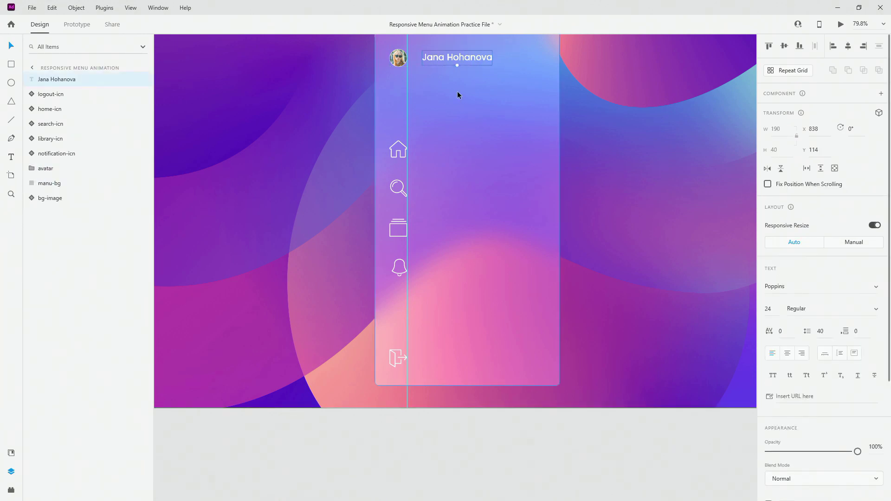
{"action": "key", "text": "ctrl+d"}
{"action": "key", "text": "shift+Down"}
{"action": "key", "text": "shift+Down"}
{"action": "key", "text": "shift+Down"}
{"action": "key", "text": "shift+Down"}
{"action": "key", "text": "shift+Down"}
{"action": "key", "text": "shift+Down"}
{"action": "key", "text": "shift+Down"}
{"action": "key", "text": "shift+Down"}
{"action": "key", "text": "shift+Down"}
{"action": "key", "text": "shift+Down"}
{"action": "key", "text": "shift+Down"}
{"action": "key", "text": "shift+Down"}
{"action": "key", "text": "shift+Down"}
{"action": "key", "text": "shift+Down"}
{"action": "key", "text": "shift+Down"}
{"action": "key", "text": "shift+Down"}
{"action": "key", "text": "shift+Down"}
{"action": "key", "text": "shift+Down"}
{"action": "key", "text": "shift+Down"}
{"action": "key", "text": "shift+Down"}
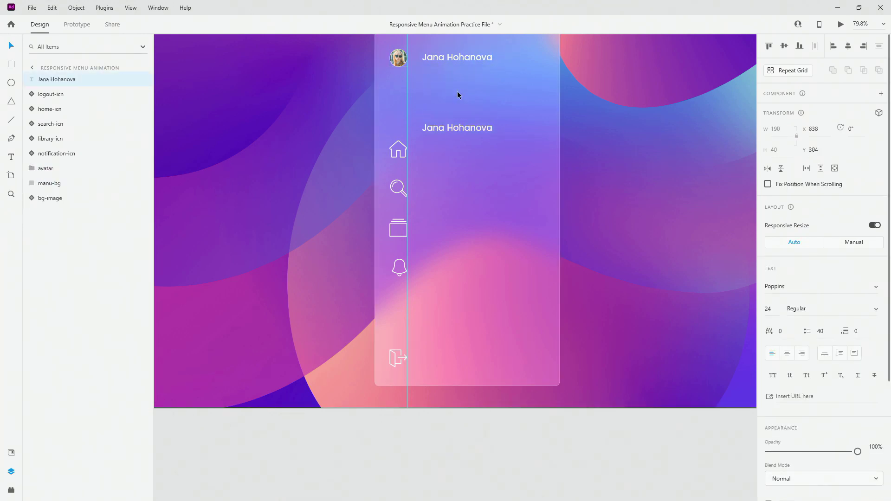
{"action": "key", "text": "shift+Down"}
{"action": "key", "text": "shift+Down"}
{"action": "key", "text": "shift+Down"}
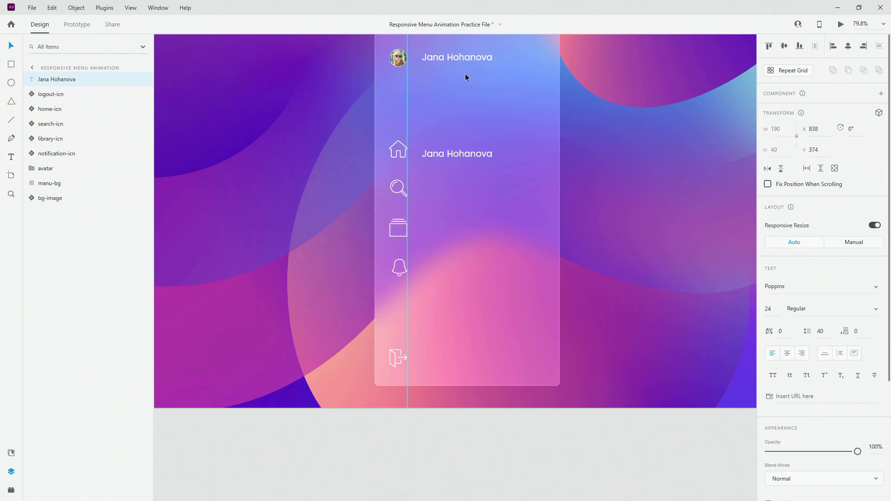
{"action": "double_click", "coordinate": [452, 154]}
{"action": "type", "text": "Home"}
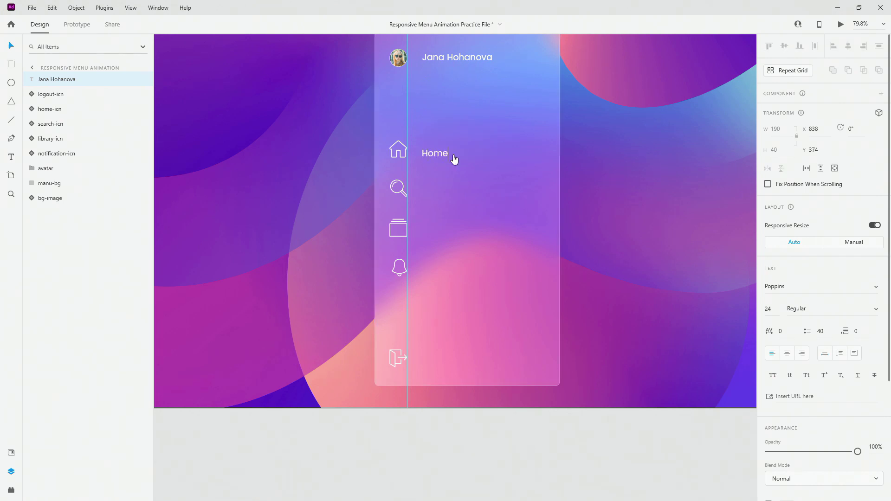
{"action": "key", "text": "Escape"}
- Add 'Search' and 'Library' labels beside their icons as copies of the Home label
{"action": "key", "text": "ctrl+d"}
{"action": "left_click_drag", "start_coordinate": [443, 157], "coordinate": [439, 186]}
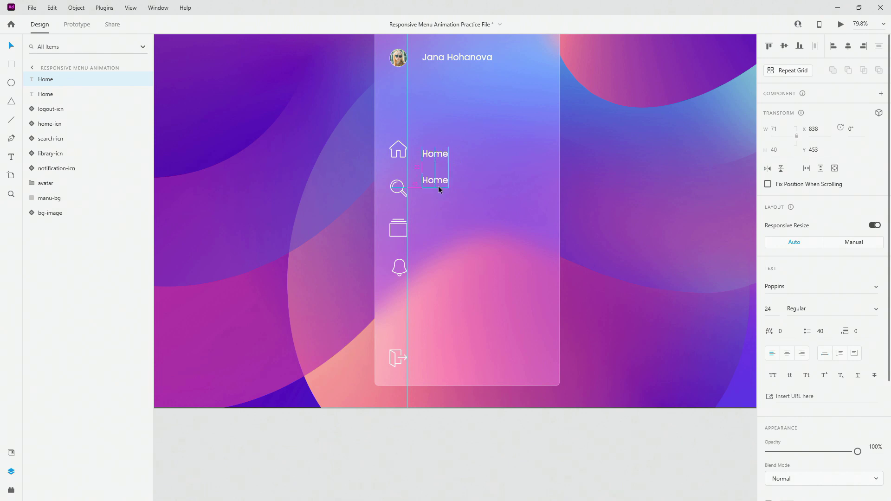
{"action": "double_click", "coordinate": [439, 192]}
{"action": "type", "text": "Search"}
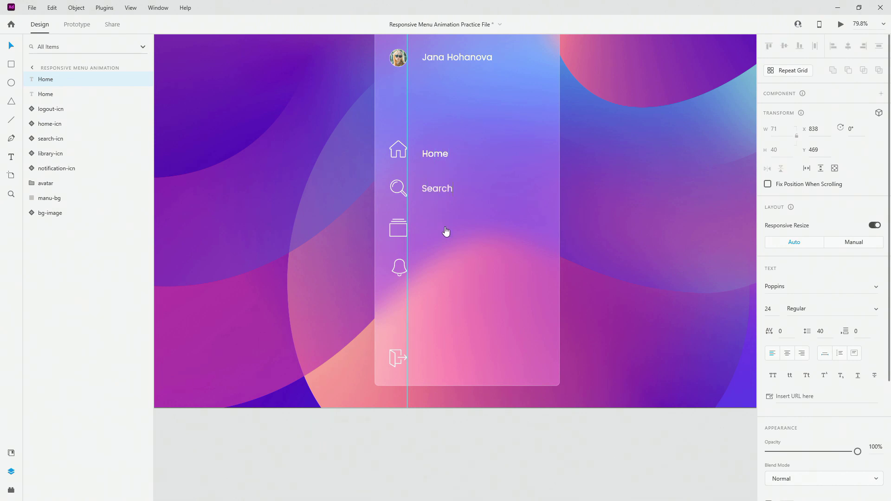
{"action": "key", "text": "Escape"}
{"action": "key", "text": "ctrl+d"}
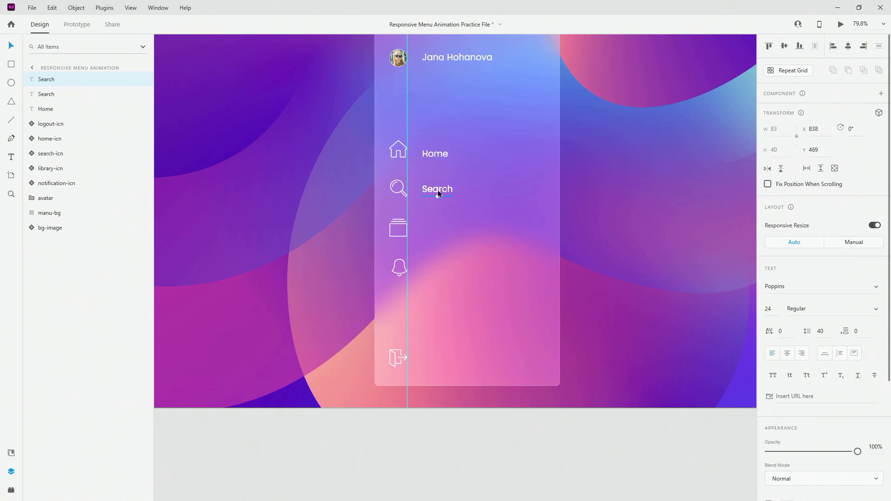
{"action": "left_click_drag", "start_coordinate": [438, 190], "coordinate": [436, 226]}
{"action": "double_click", "coordinate": [436, 227]}
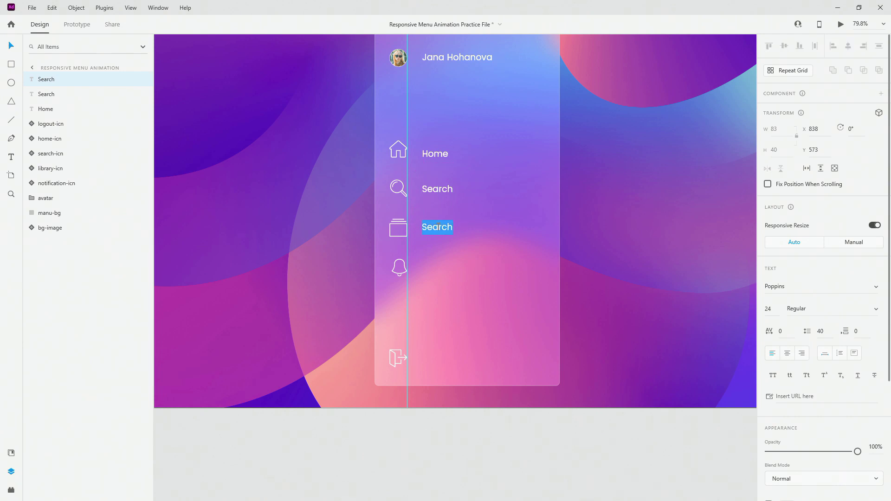
{"action": "type", "text": "Library"}
- Add 'Notifications' and 'Logout' labels beside the bell and logout icons
{"action": "key", "text": "ctrl+d"}
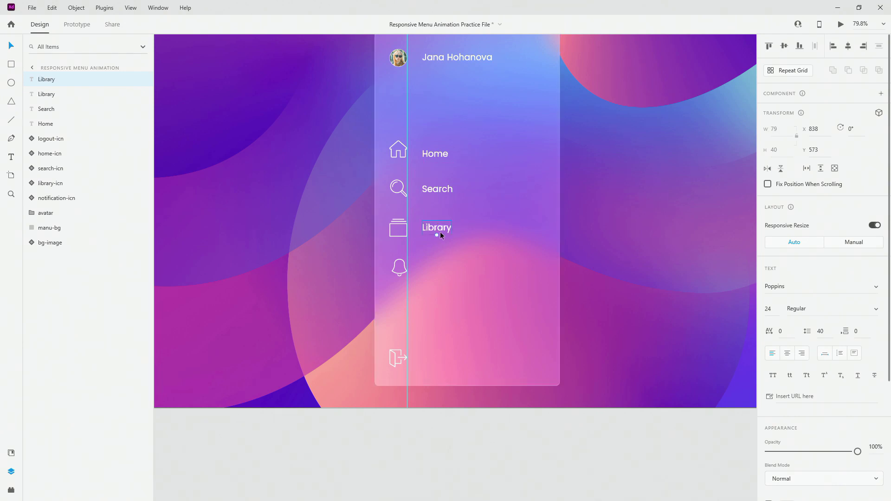
{"action": "left_click_drag", "start_coordinate": [440, 232], "coordinate": [434, 266]}
{"action": "double_click", "coordinate": [435, 266]}
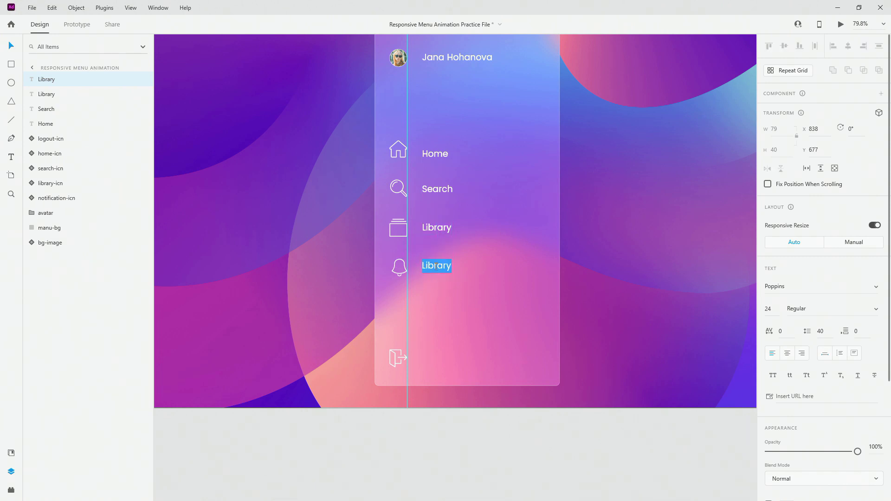
{"action": "type", "text": "Notification"}
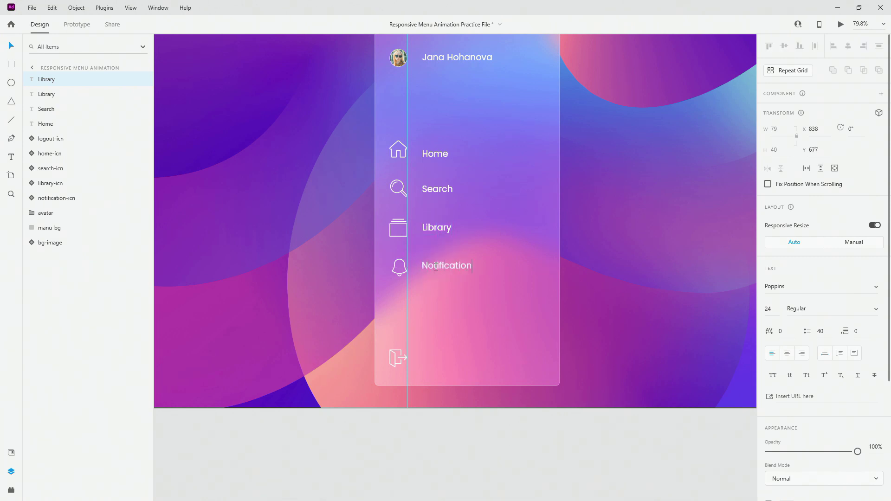
{"action": "key", "text": "Escape"}
{"action": "key", "text": "ctrl+d"}
{"action": "left_click_drag", "start_coordinate": [449, 269], "coordinate": [442, 356]}
{"action": "double_click", "coordinate": [442, 356]}
{"action": "type", "text": "Logout"}
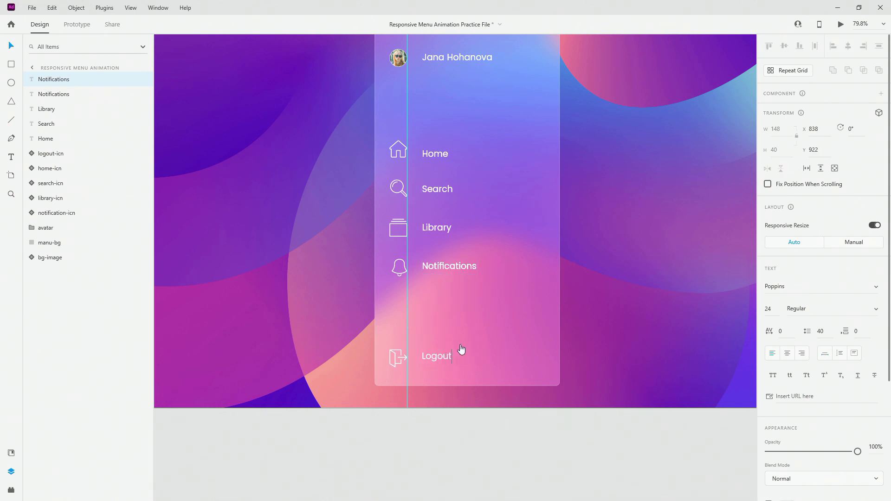
{"action": "key", "text": "Escape"}
- Nudge the Logout, Notifications and Search labels to line up with their icons
{"action": "scroll", "coordinate": [464, 333], "scroll_direction": "up", "scroll_amount": 3}
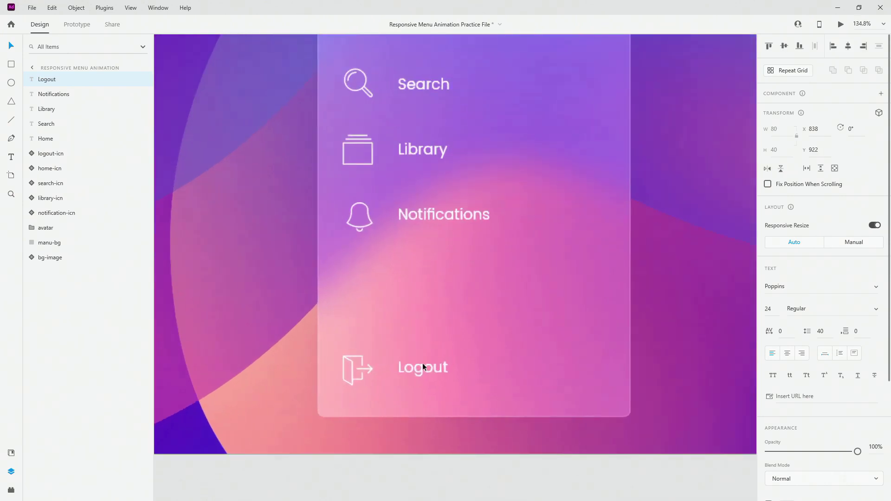
{"action": "left_click_drag", "start_coordinate": [414, 370], "coordinate": [414, 372]}
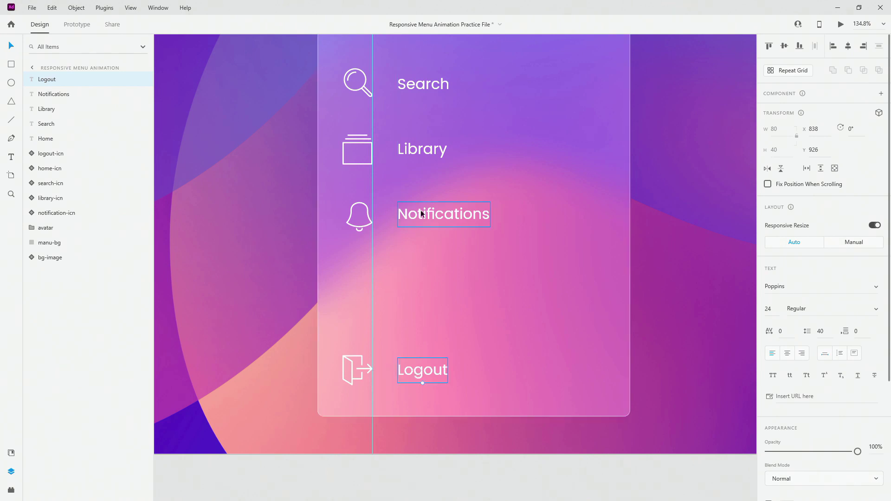
{"action": "left_click_drag", "start_coordinate": [420, 213], "coordinate": [430, 213]}
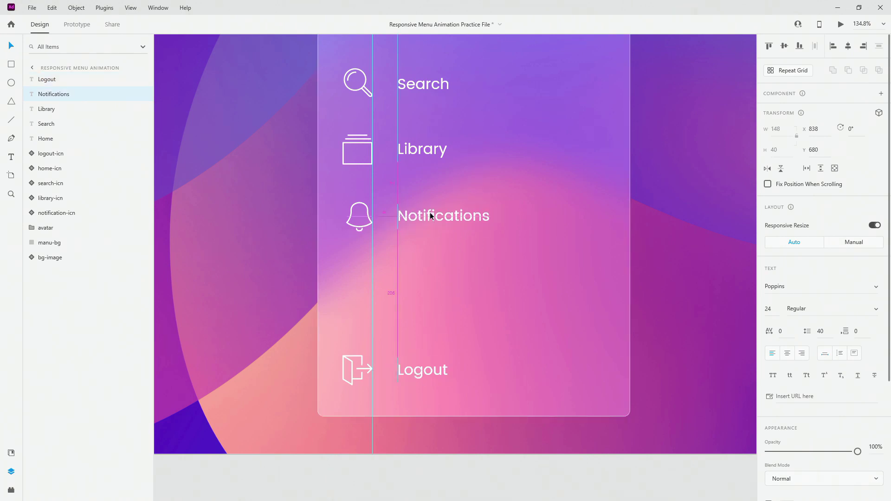
{"action": "left_click", "coordinate": [420, 149]}
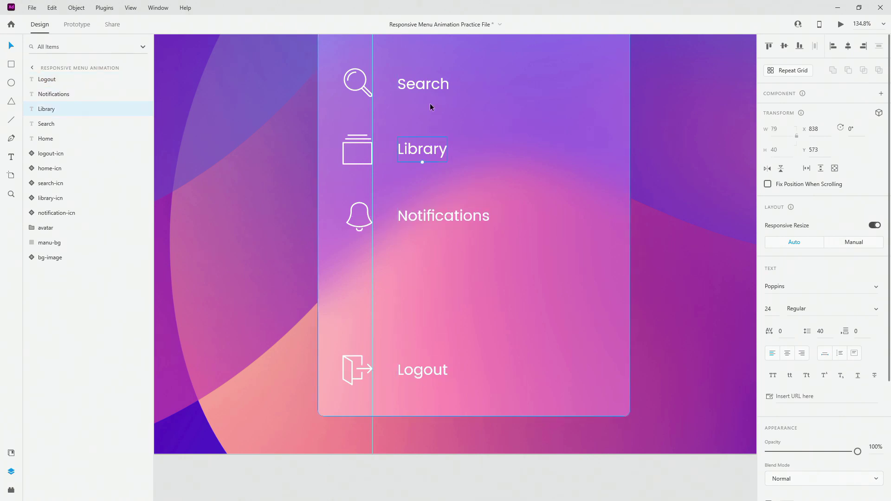
{"action": "left_click_drag", "start_coordinate": [433, 89], "coordinate": [435, 89]}
- Group the search icon with its Search label
{"action": "scroll", "coordinate": [437, 89], "scroll_direction": "up", "scroll_amount": 3}
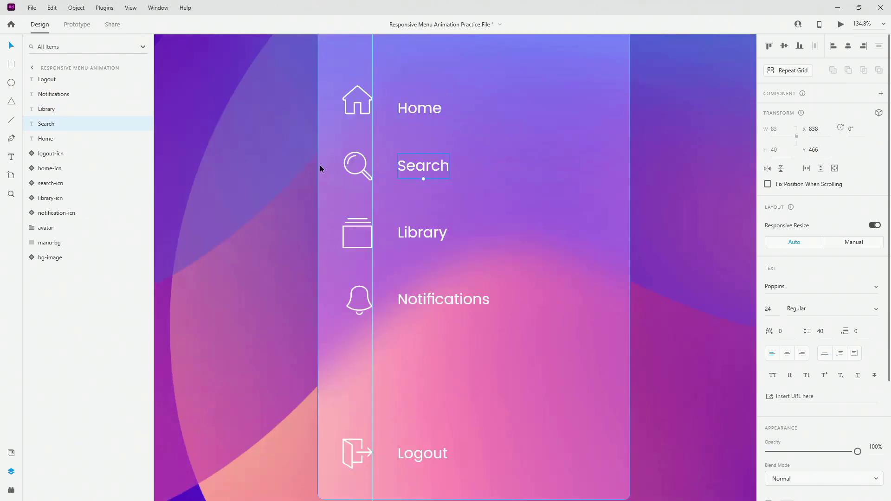
{"action": "left_click", "coordinate": [366, 172], "text": "shift"}
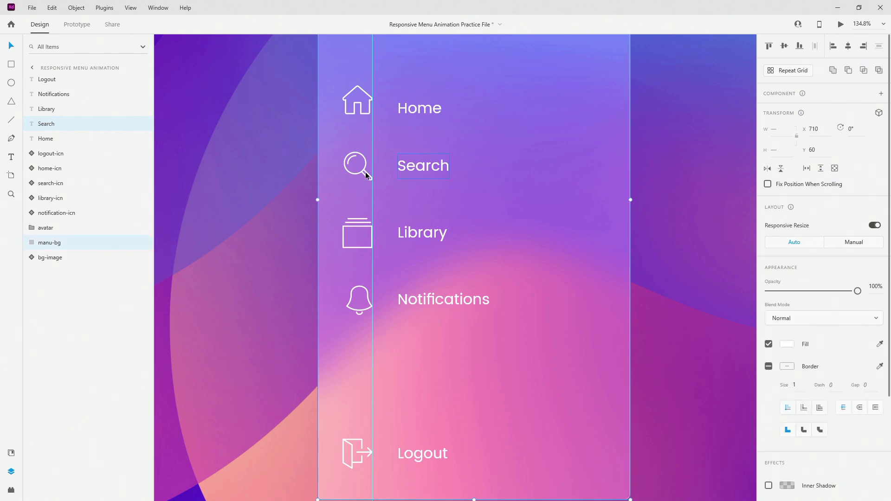
{"action": "left_click", "coordinate": [367, 168], "text": "shift"}
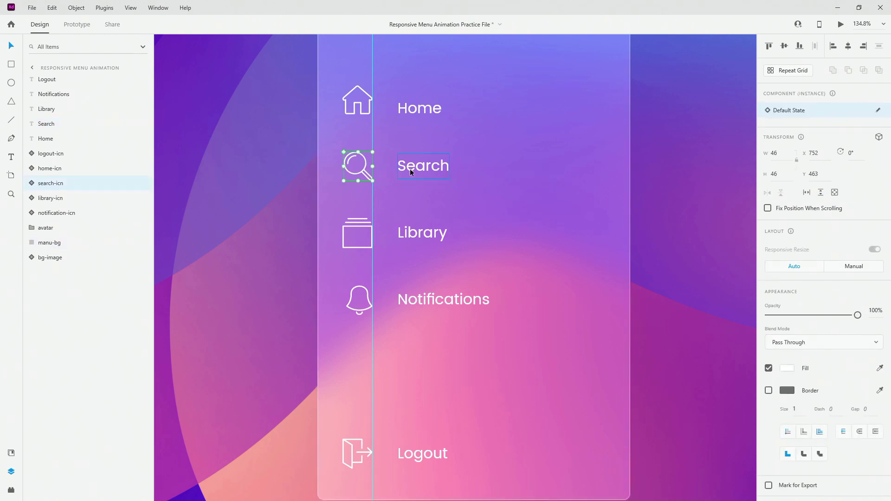
{"action": "key", "text": "ctrl+g"}
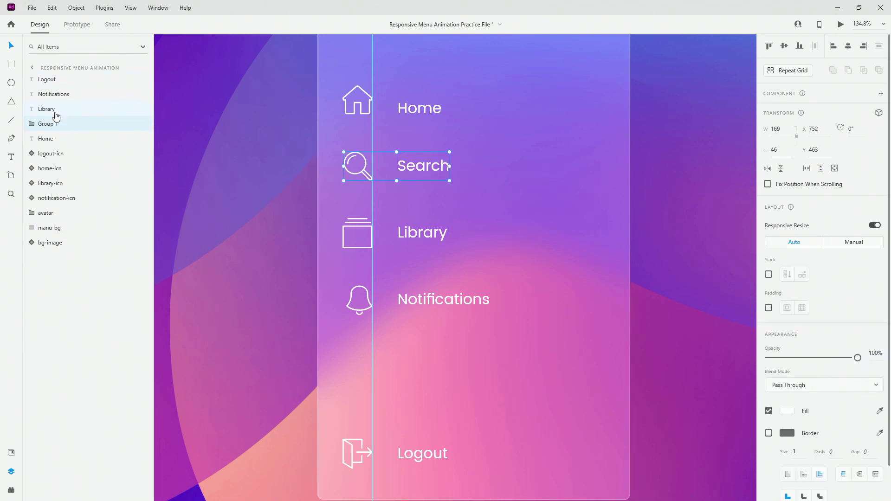
{"action": "left_click", "coordinate": [27, 123]}
{"action": "left_click", "coordinate": [56, 138]}
{"action": "left_click", "coordinate": [70, 155], "text": "shift"}
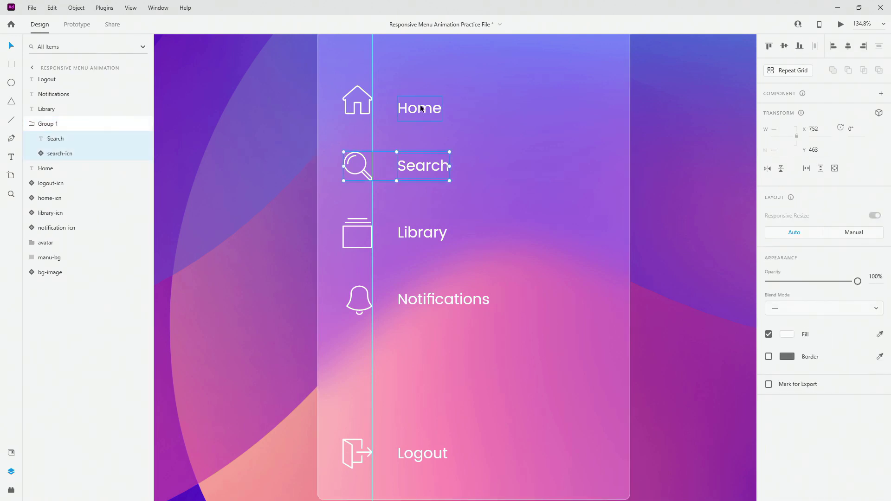
- Move the Home label up level with the house icon and select both together
{"action": "left_click_drag", "start_coordinate": [405, 114], "coordinate": [420, 101]}
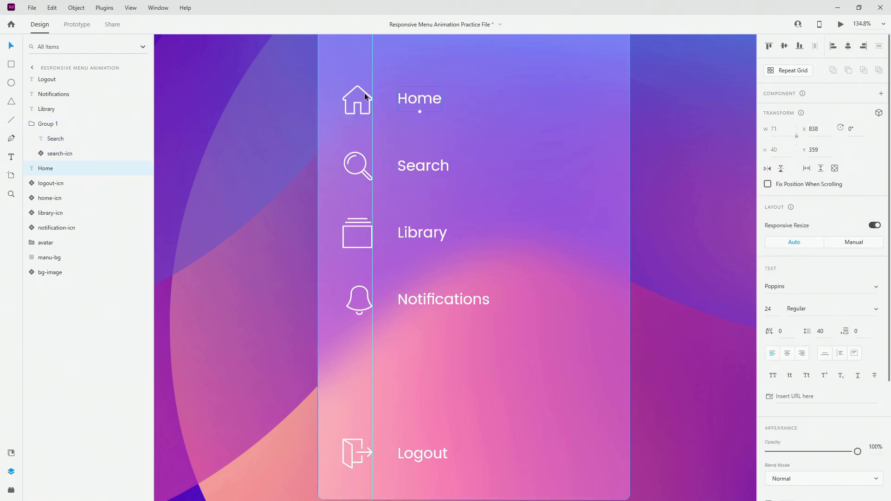
{"action": "left_click", "coordinate": [366, 93], "text": "shift"}
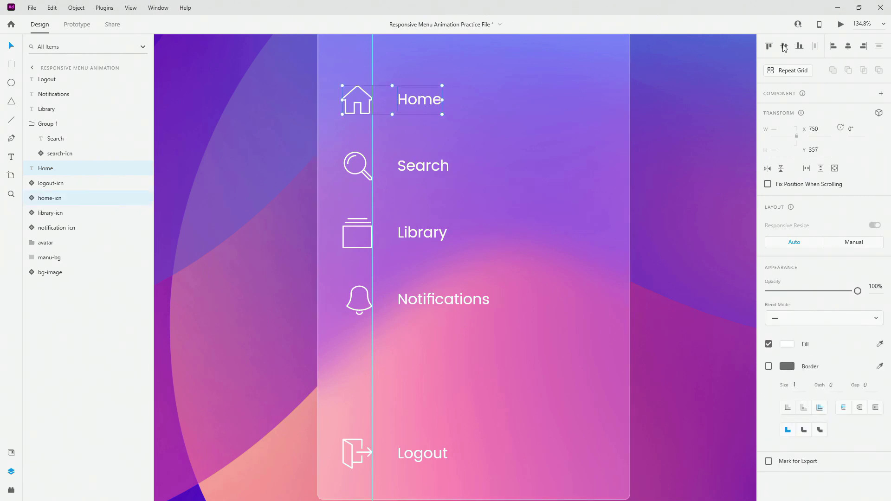
{"action": "scroll", "coordinate": [325, 100], "scroll_direction": "up", "scroll_amount": 5}
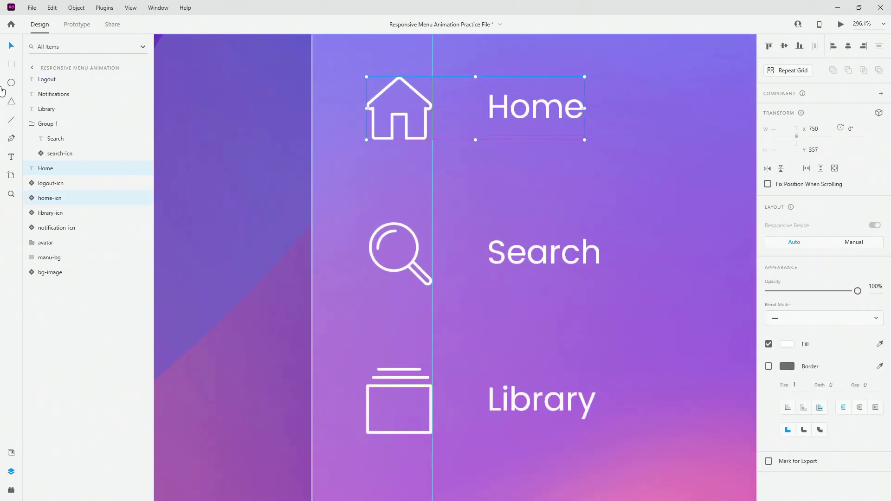
- Draw a rectangle left of the house icon, aligned to its top, 10 wide
{"action": "left_click", "coordinate": [11, 64]}
{"action": "scroll", "coordinate": [313, 128], "scroll_direction": "up", "scroll_amount": 3}
{"action": "scroll", "coordinate": [314, 128], "scroll_direction": "up", "scroll_amount": 1}
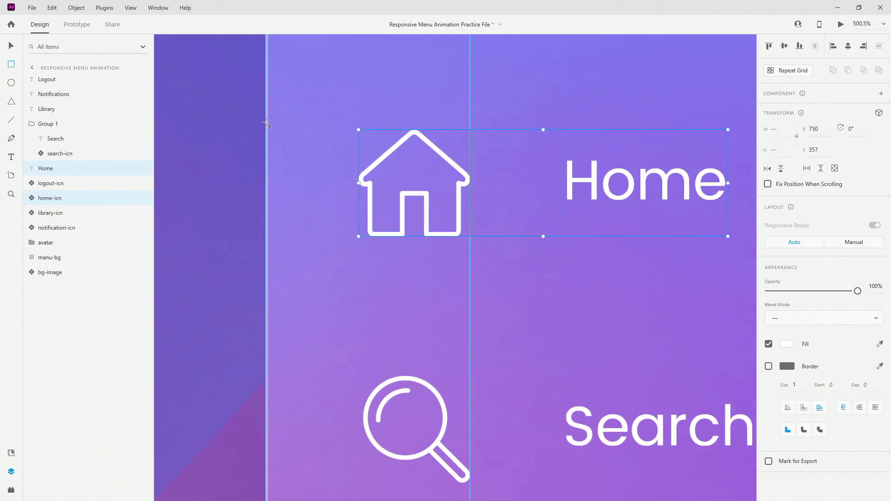
{"action": "mouse_move", "coordinate": [267, 123]}
{"action": "left_mouse_down"}
{"action": "mouse_move", "coordinate": [306, 244]}
{"action": "mouse_move", "coordinate": [284, 254]}
{"action": "mouse_move", "coordinate": [289, 236]}
{"action": "left_mouse_up"}
{"action": "left_click_drag", "start_coordinate": [285, 123], "coordinate": [290, 130]}
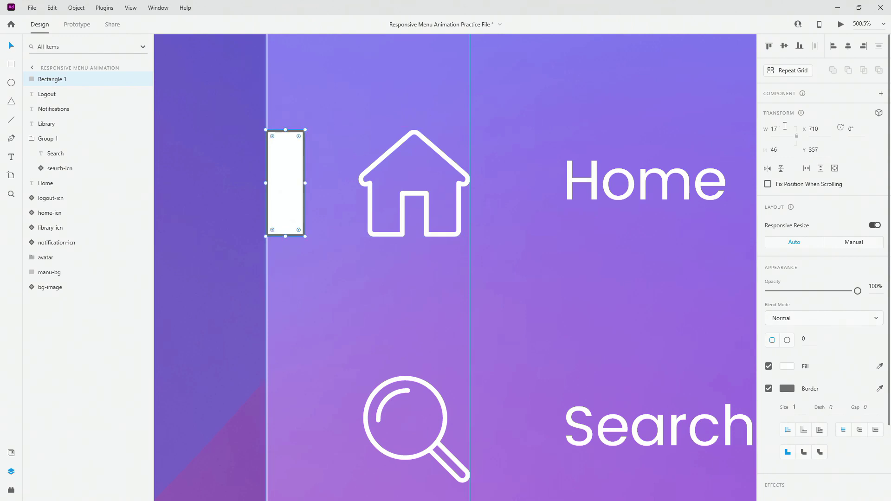
{"action": "left_click", "coordinate": [784, 126]}
{"action": "type", "text": "5"}
{"action": "key", "text": "Return"}
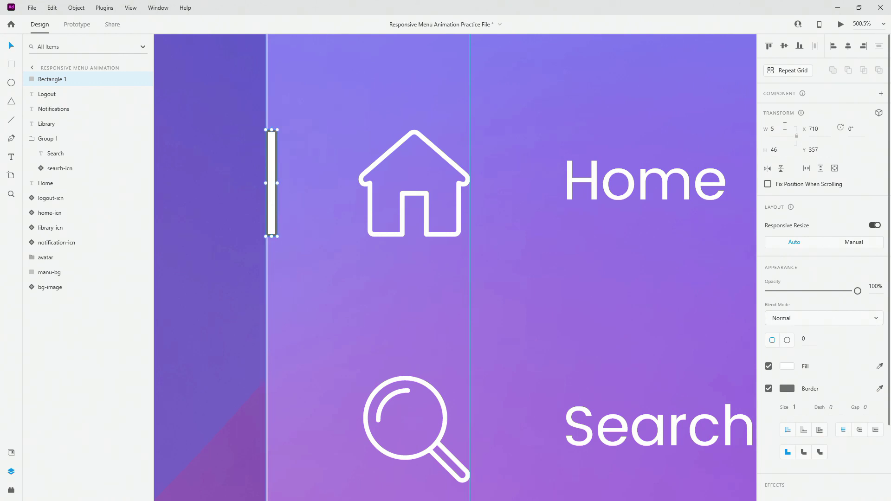
{"action": "left_click", "coordinate": [785, 127]}
{"action": "type", "text": "10"}
{"action": "key", "text": "Return"}
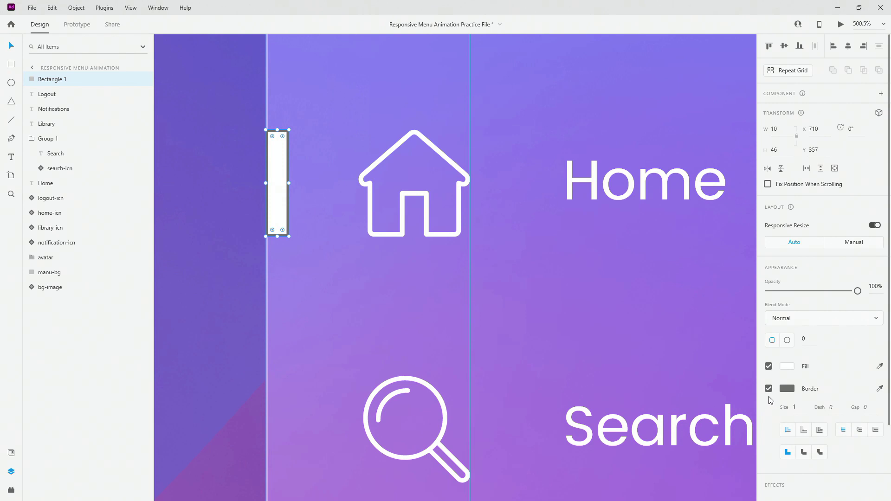
- Remove the bar's border and round its right corners to 2 (radii 0 2 2 0)
{"action": "left_click", "coordinate": [769, 388]}
{"action": "scroll", "coordinate": [170, 164], "scroll_direction": "up", "scroll_amount": 6}
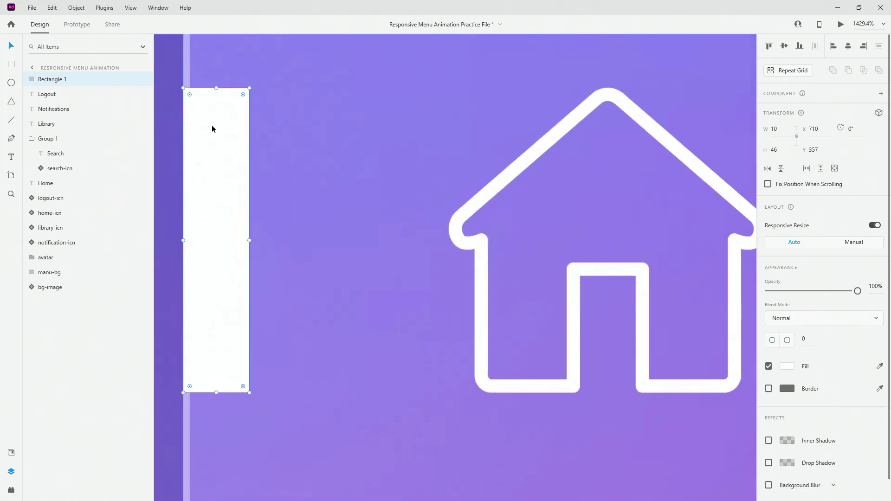
{"action": "left_click", "coordinate": [787, 340]}
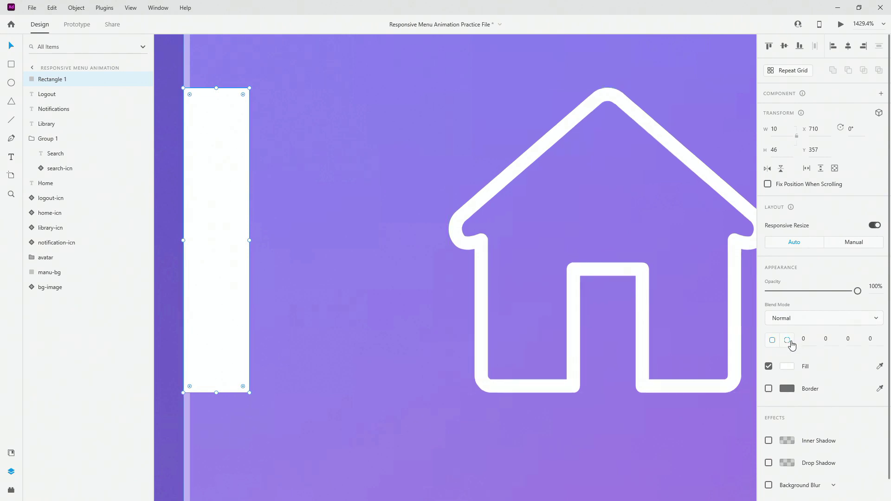
{"action": "left_click", "coordinate": [828, 339]}
{"action": "type", "text": "5"}
{"action": "key", "text": "Return"}
{"action": "type", "text": "2"}
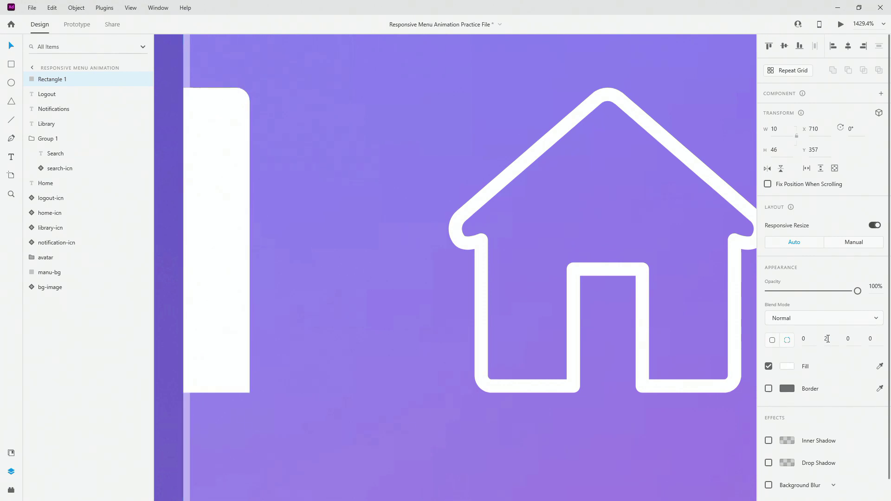
{"action": "left_click", "coordinate": [850, 338]}
{"action": "type", "text": "2"}
{"action": "scroll", "coordinate": [576, 261], "scroll_direction": "down", "scroll_amount": 10}
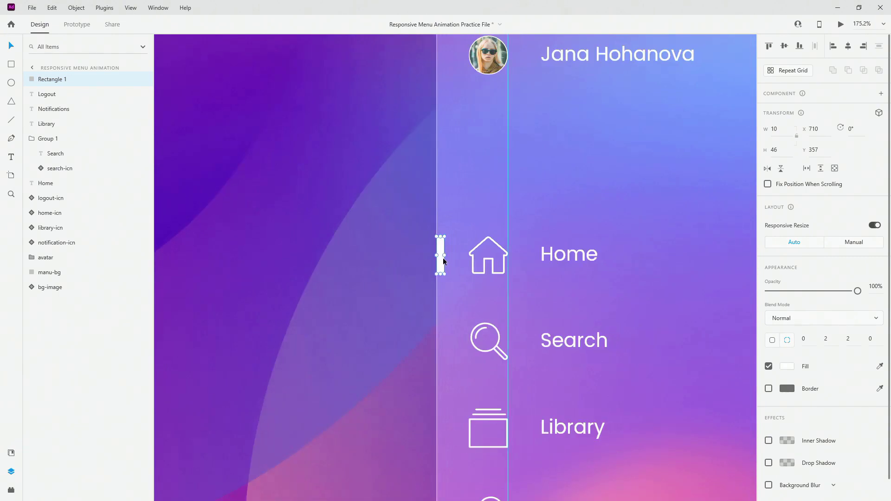
- Rename the bar's layer 'selector' and place a duplicate at the card's top-right beside the name
{"action": "scroll", "coordinate": [423, 244], "scroll_direction": "down", "scroll_amount": 2}
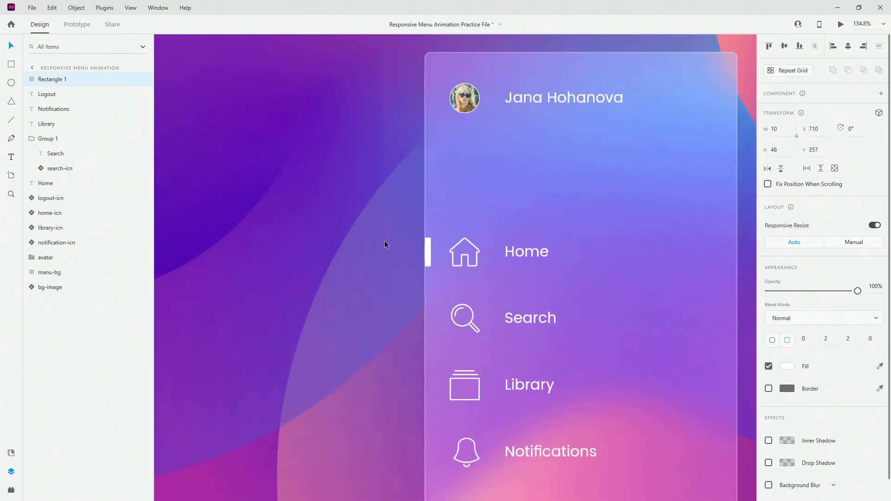
{"action": "double_click", "coordinate": [59, 80]}
{"action": "type", "text": "select"}
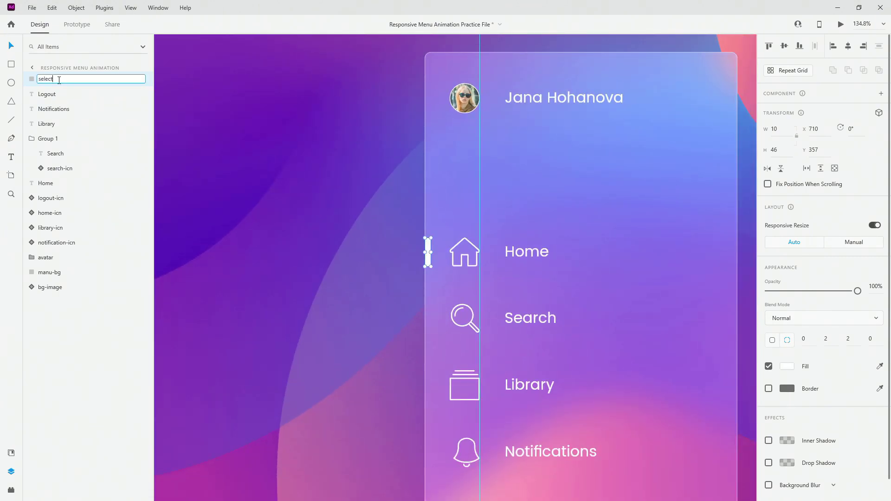
{"action": "type", "text": "or"}
{"action": "key", "text": "Return"}
{"action": "key", "text": "ctrl+d"}
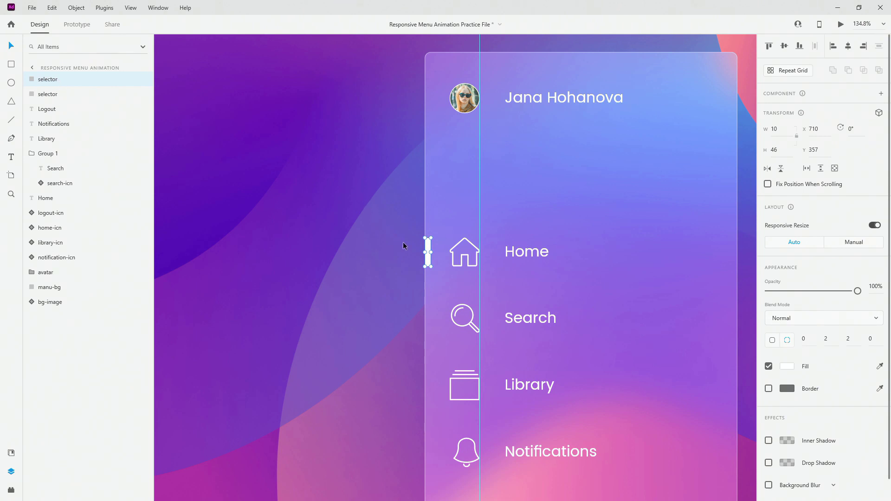
{"action": "left_click_drag", "start_coordinate": [428, 243], "coordinate": [731, 91]}
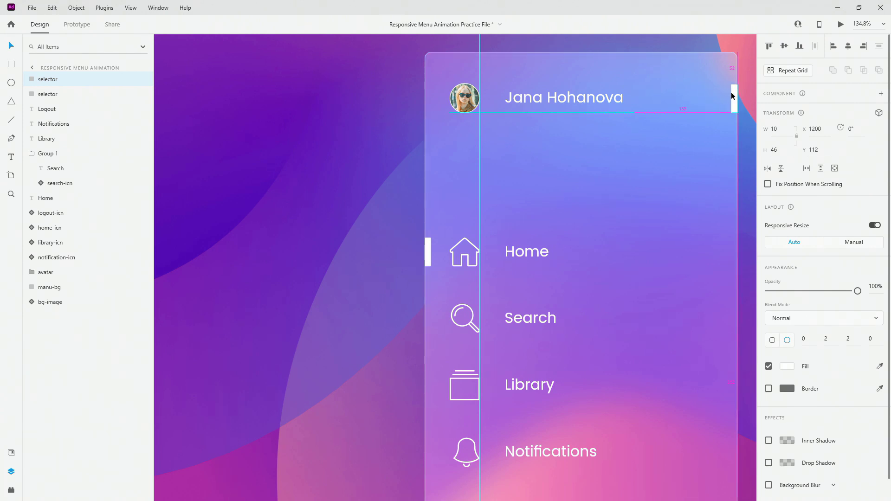
- Resize the copy to 48 × 48 and nudge it into line at the card's top-right
{"action": "scroll", "coordinate": [740, 76], "scroll_direction": "up", "scroll_amount": 8}
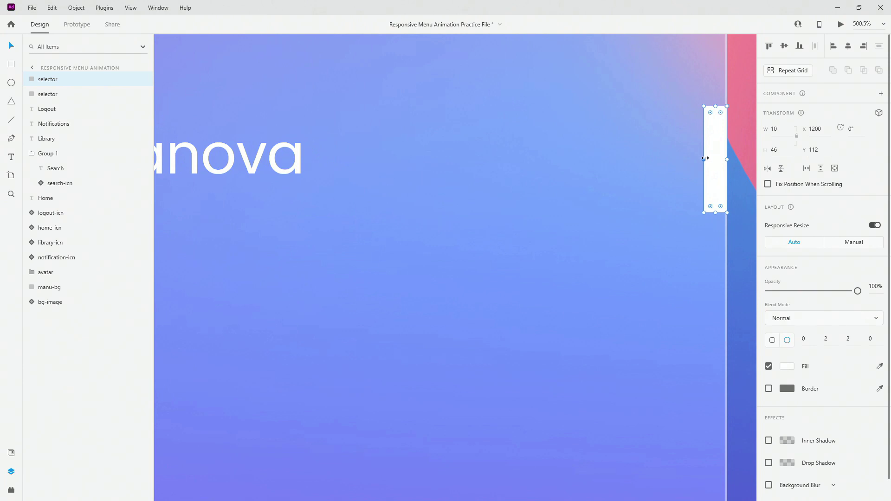
{"action": "left_click_drag", "start_coordinate": [704, 158], "coordinate": [606, 159]}
{"action": "left_click", "coordinate": [782, 131]}
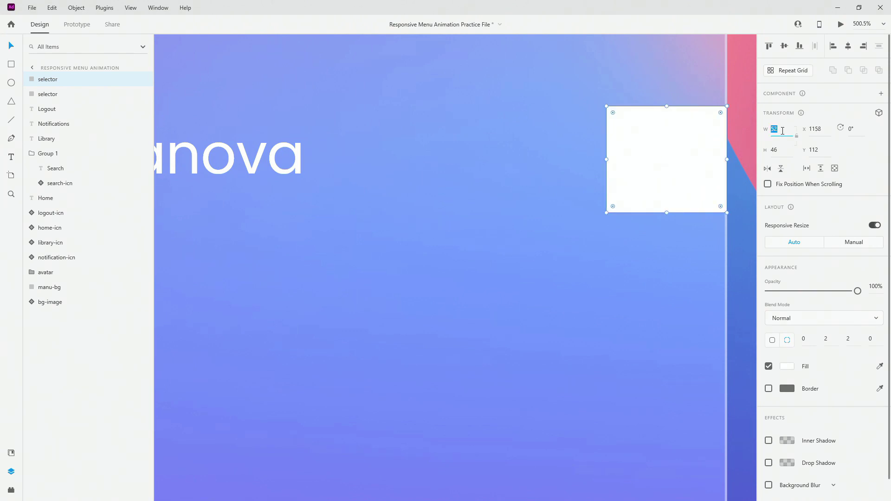
{"action": "type", "text": "48"}
{"action": "key", "text": "Tab"}
{"action": "type", "text": "48"}
{"action": "key", "text": "Return"}
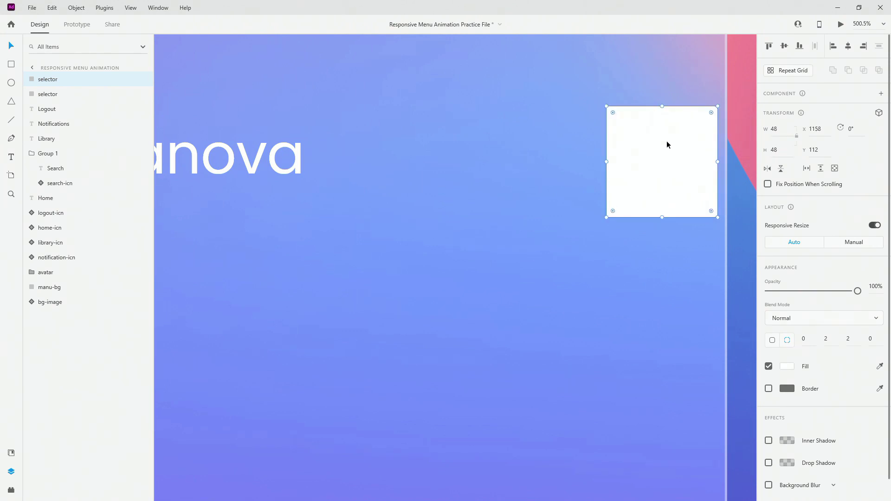
{"action": "scroll", "coordinate": [669, 145], "scroll_direction": "down", "scroll_amount": 3}
{"action": "scroll", "coordinate": [395, 186], "scroll_direction": "down", "scroll_amount": 4}
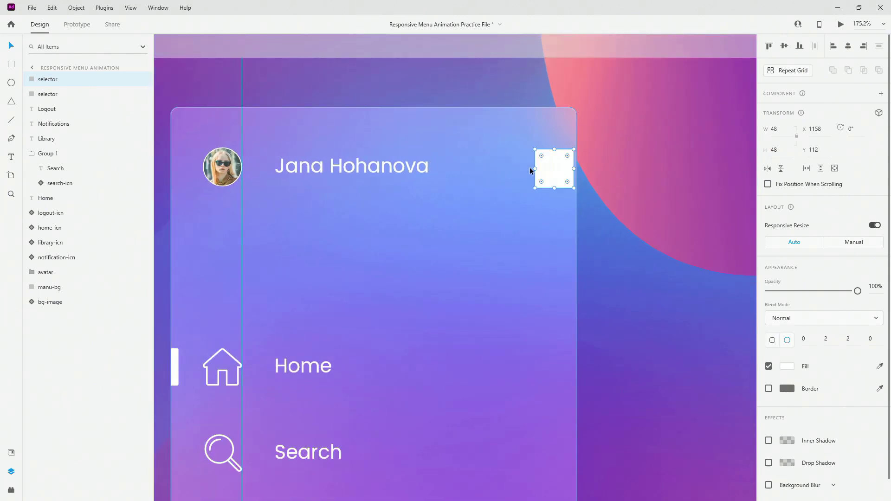
{"action": "left_click_drag", "start_coordinate": [545, 164], "coordinate": [530, 160]}
{"action": "scroll", "coordinate": [579, 154], "scroll_direction": "up", "scroll_amount": 4}
{"action": "scroll", "coordinate": [578, 154], "scroll_direction": "up", "scroll_amount": 5}
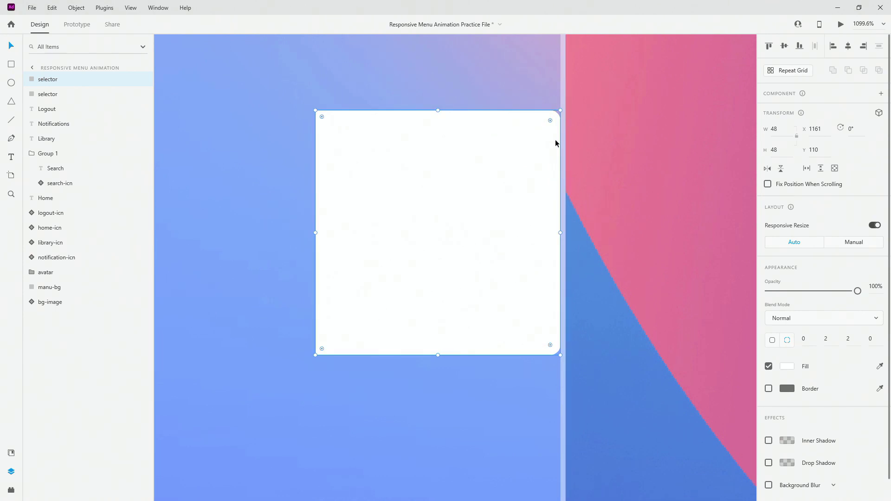
- Set the square's corner radii to 5 0 0 5, rounding only the left corners
{"action": "left_click", "coordinate": [773, 340]}
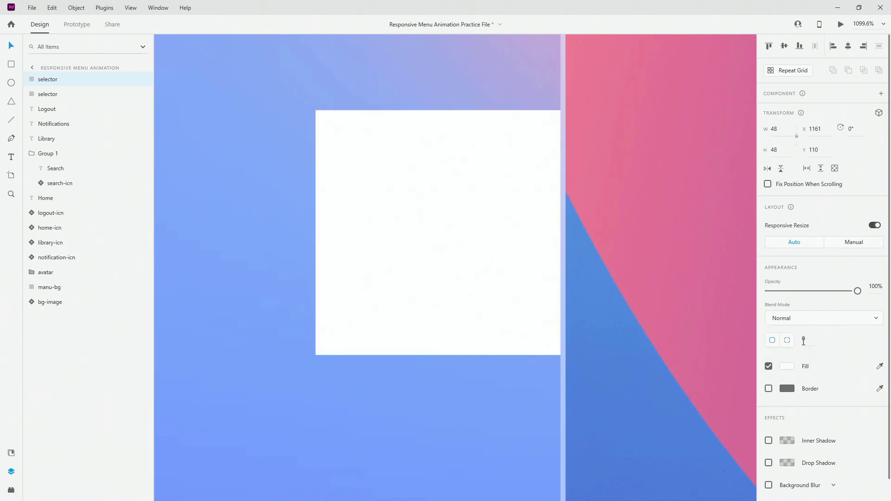
{"action": "left_click", "coordinate": [787, 340]}
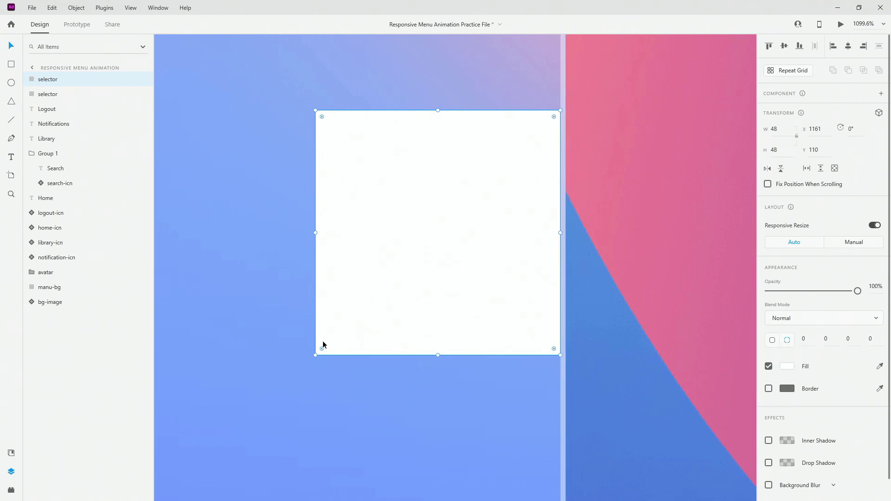
{"action": "left_click", "coordinate": [809, 341]}
{"action": "type", "text": "5"}
{"action": "key", "text": "Return"}
{"action": "left_click", "coordinate": [875, 338]}
{"action": "type", "text": "5"}
{"action": "key", "text": "Return"}
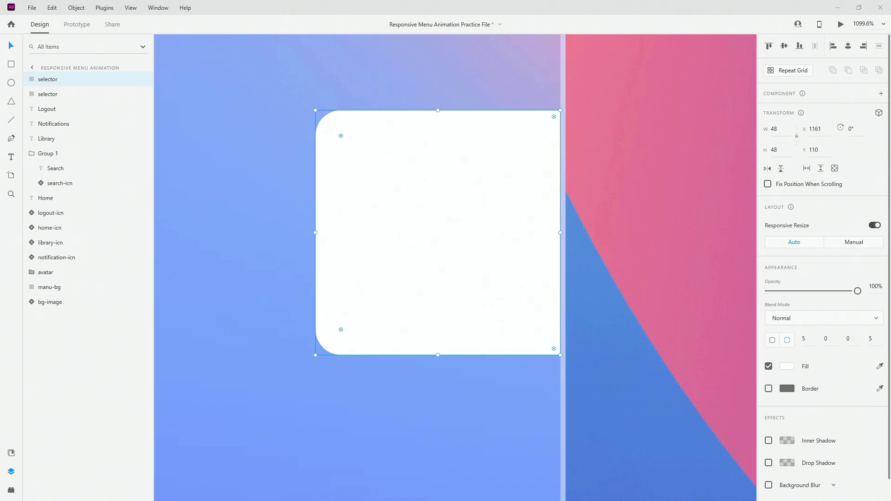
- Rename the square's layer 'collapse-bg'
{"action": "double_click", "coordinate": [44, 79]}
{"action": "type", "text": "c"}
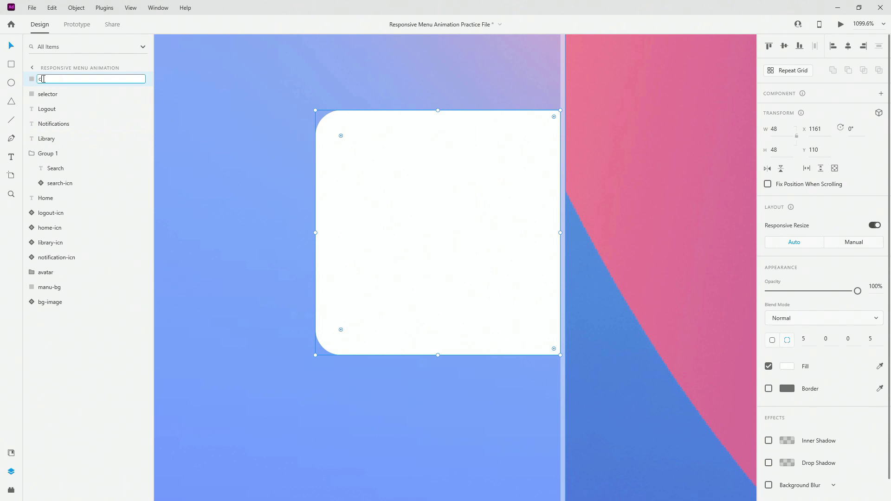
{"action": "type", "text": "ollapse-bg"}
{"action": "key", "text": "Return"}
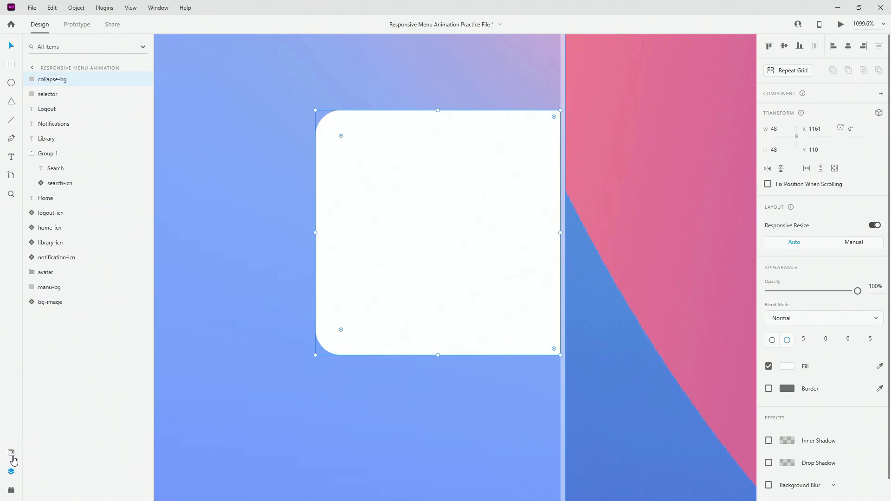
- Paste the left-arrow icon into the square and make it a component
{"action": "left_click", "coordinate": [12, 457]}
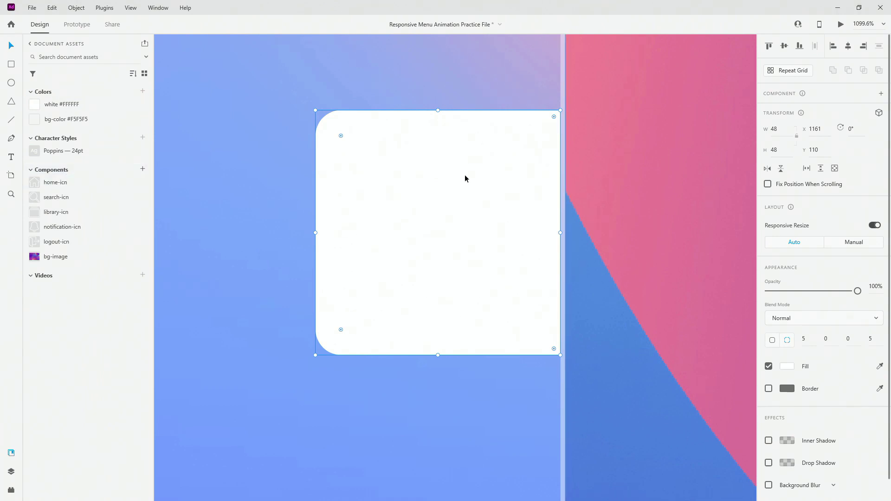
{"action": "key", "text": "ctrl+v"}
{"action": "left_click", "coordinate": [481, 166], "text": "shift"}
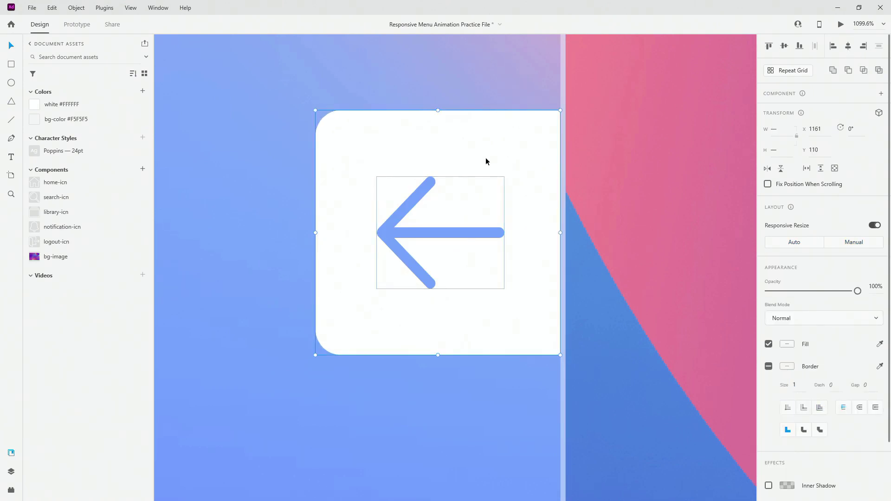
{"action": "left_click", "coordinate": [256, 228]}
{"action": "left_click", "coordinate": [457, 232]}
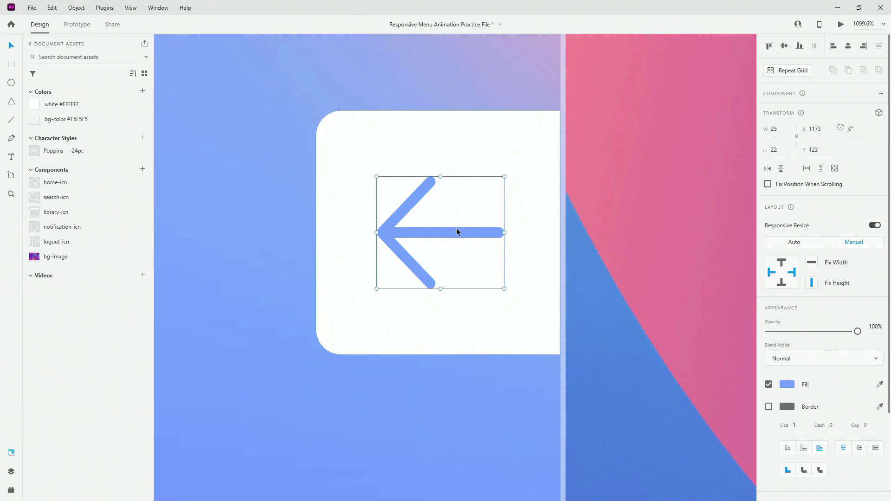
{"action": "key", "text": "ctrl+k"}
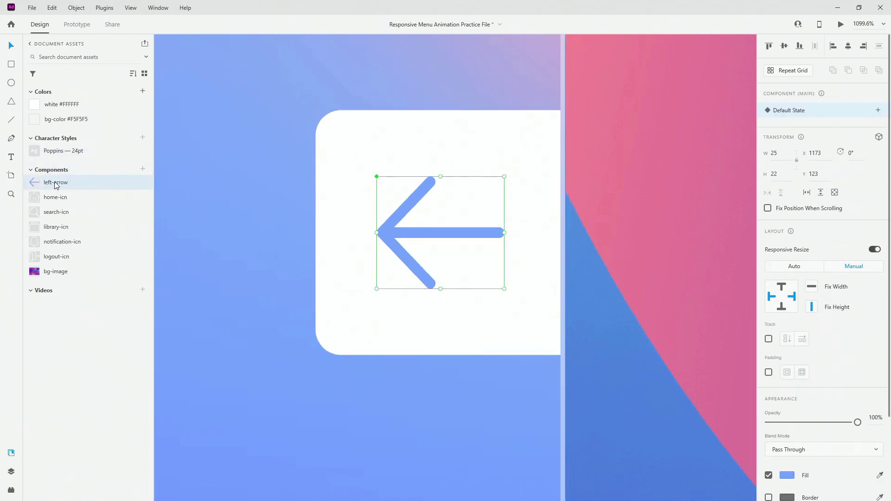
- Group the left-arrow component with the white collapse-bg square
{"action": "left_click", "coordinate": [502, 150], "text": "shift"}
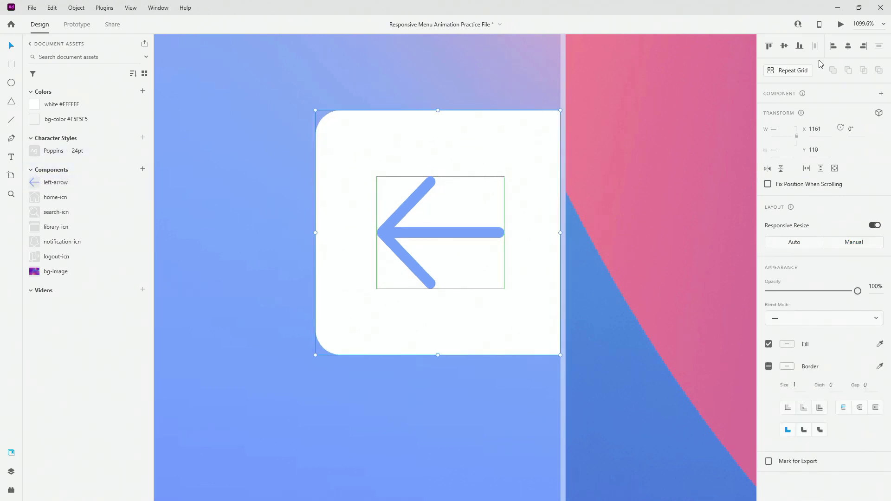
{"action": "left_click", "coordinate": [11, 472]}
{"action": "key", "text": "ctrl+g"}
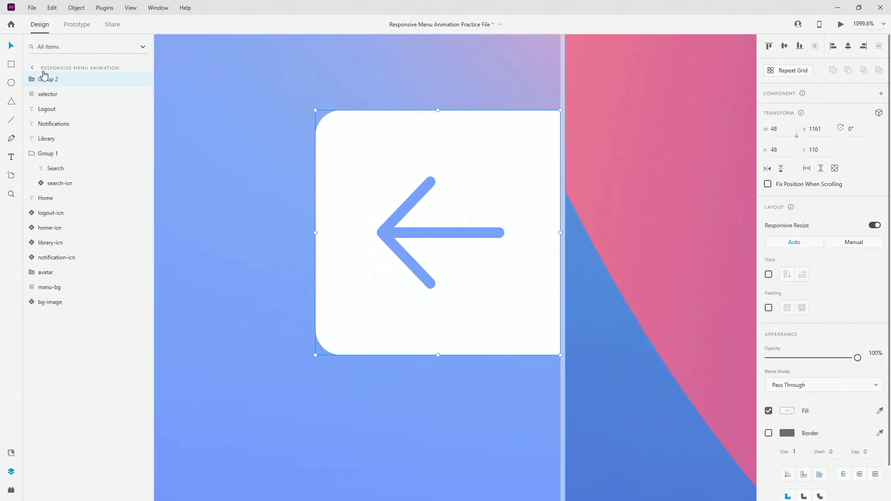
{"action": "double_click", "coordinate": [46, 79]}
- Name the arrow button group 'collapse'
{"action": "type", "text": "c"}
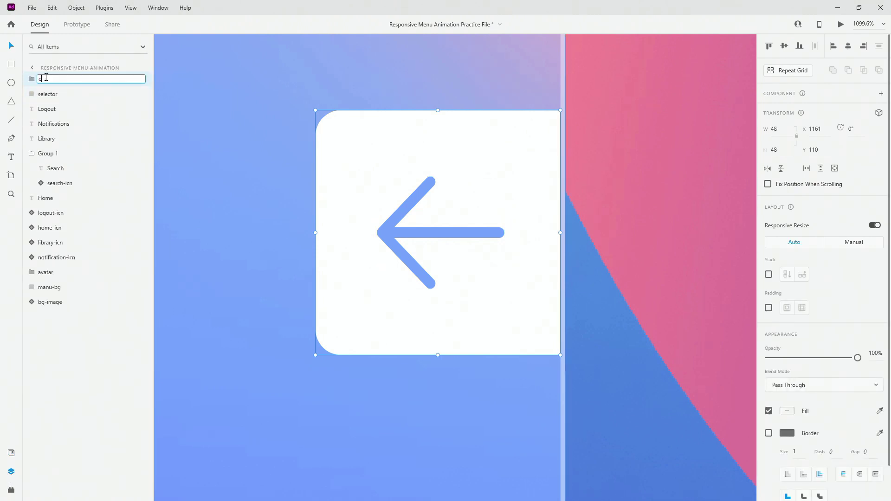
{"action": "type", "text": "ollapse"}
{"action": "key", "text": "Return"}
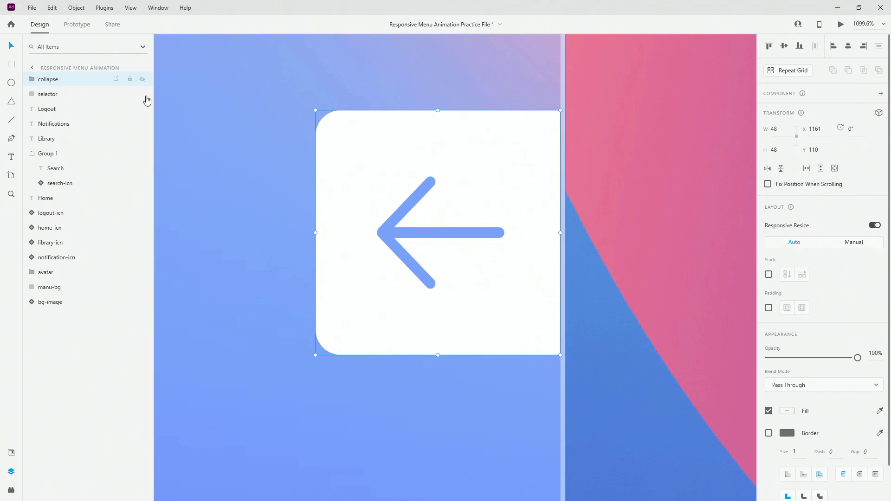
{"action": "scroll", "coordinate": [721, 188], "scroll_direction": "down", "scroll_amount": 6}
{"action": "scroll", "coordinate": [694, 191], "scroll_direction": "down", "scroll_amount": 4}
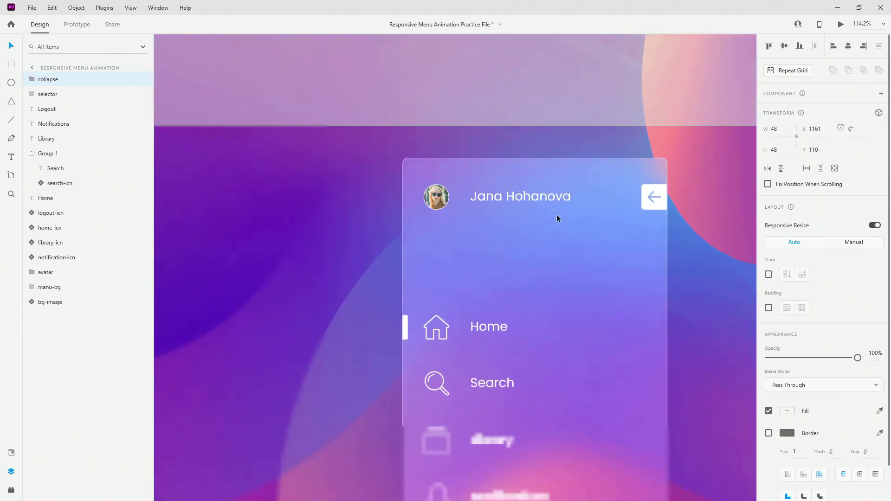
{"action": "scroll", "coordinate": [486, 361], "scroll_direction": "up", "scroll_amount": 3, "text": "ctrl"}
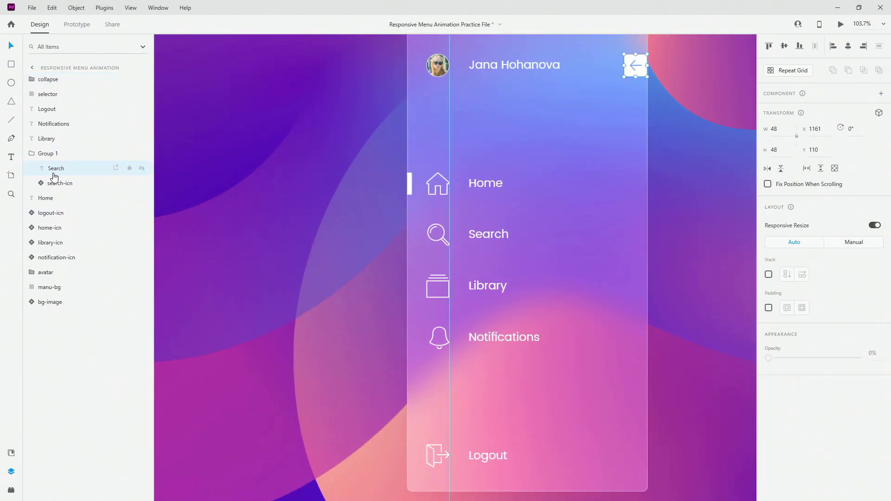
- Move search-icn into the Search item's group and name that group 'search'
{"action": "left_click", "coordinate": [60, 182]}
{"action": "left_click_drag", "start_coordinate": [59, 183], "coordinate": [48, 160]}
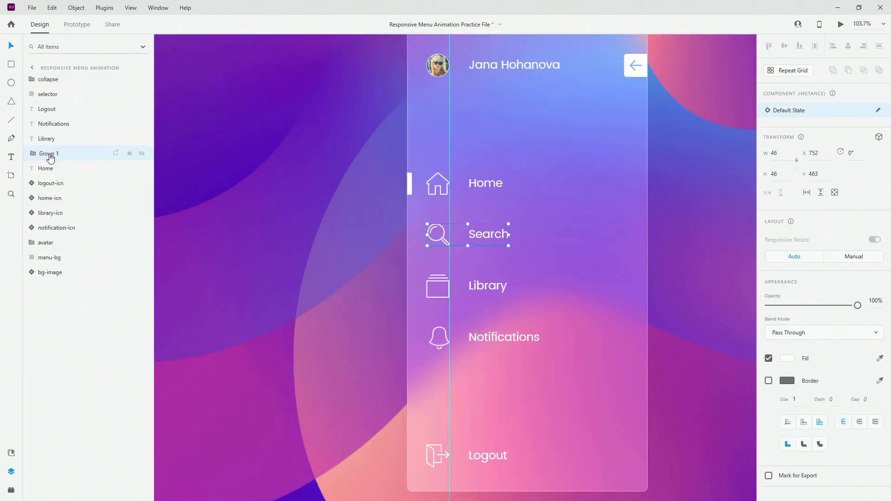
{"action": "double_click", "coordinate": [47, 153]}
{"action": "type", "text": "search"}
{"action": "key", "text": "Return"}
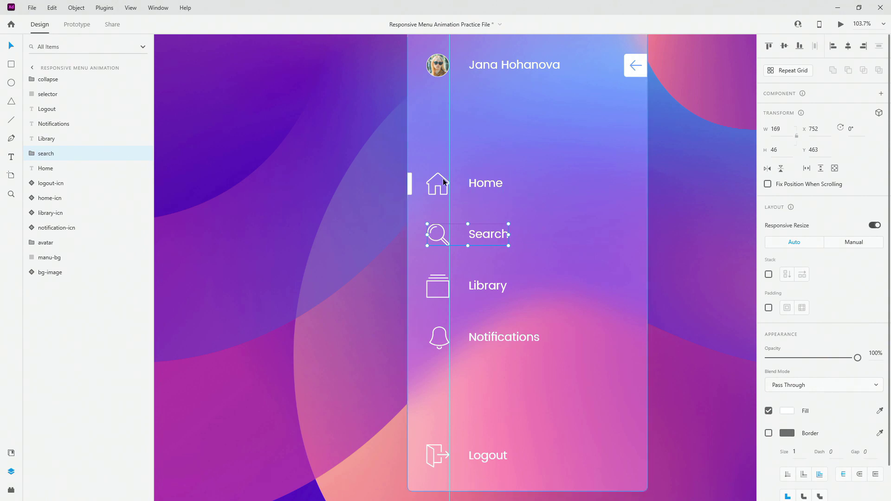
{"action": "scroll", "coordinate": [444, 178], "scroll_direction": "up", "scroll_amount": 5, "text": "ctrl"}
- Group the white selector bar, home icon and Home text as 'home'
{"action": "left_click", "coordinate": [343, 188]}
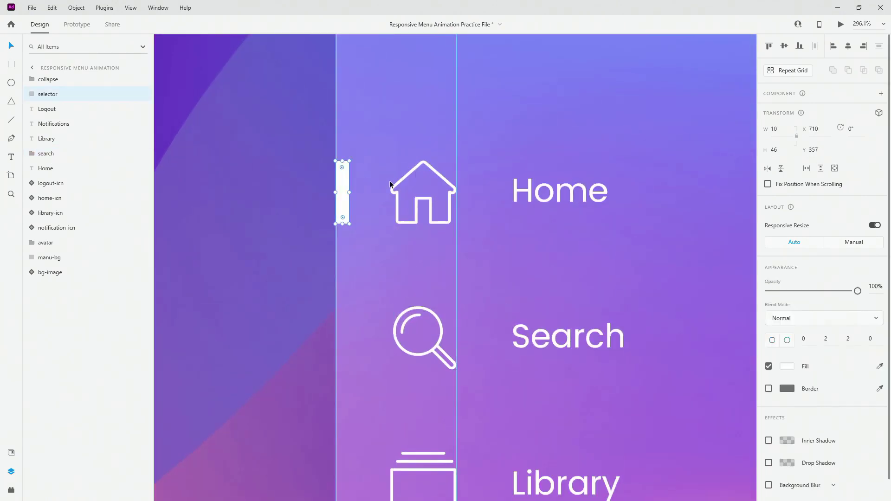
{"action": "left_click", "coordinate": [453, 180], "text": "shift"}
{"action": "left_click", "coordinate": [534, 187], "text": "shift"}
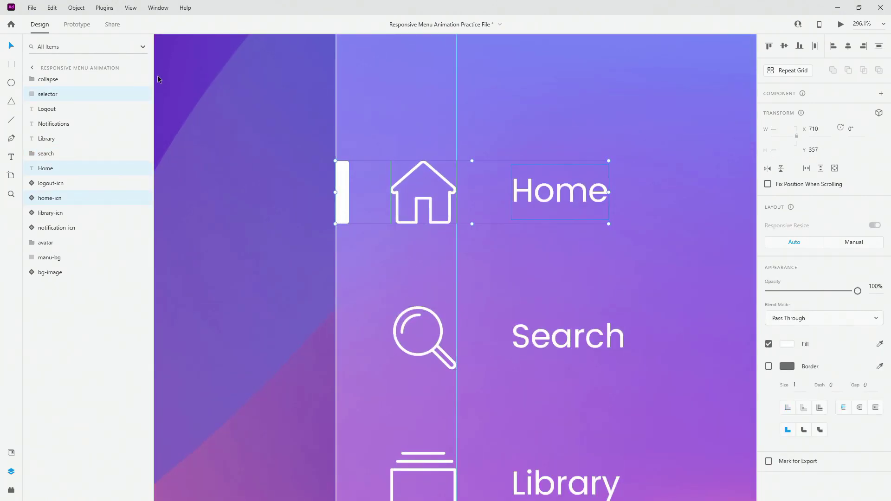
{"action": "key", "text": "ctrl+g"}
{"action": "double_click", "coordinate": [51, 93]}
{"action": "left_click", "coordinate": [51, 93]}
{"action": "key", "text": "Return"}
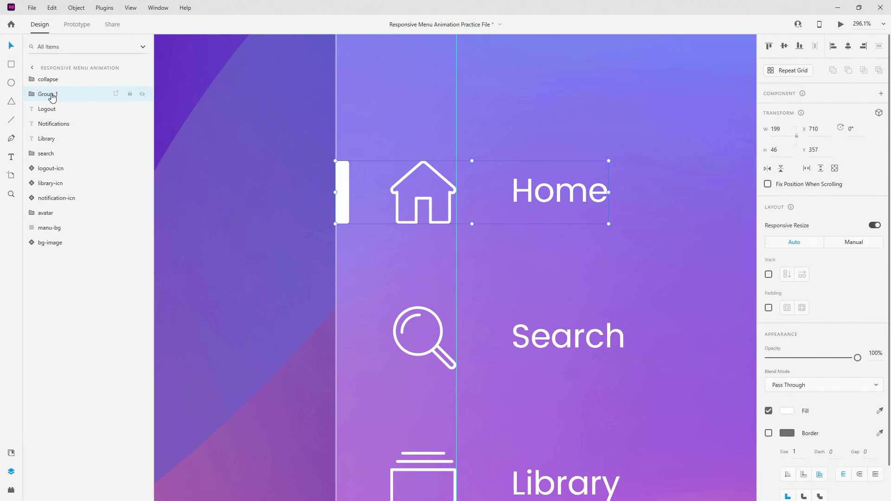
- Group the library icon with its label, and the bell icon with Notifications
{"action": "scroll", "coordinate": [555, 322], "scroll_direction": "down", "scroll_amount": 6}
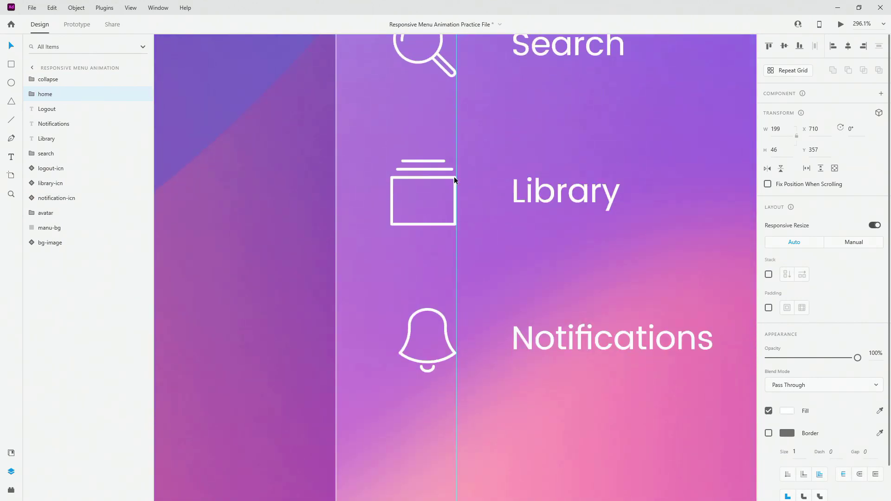
{"action": "left_click", "coordinate": [455, 178]}
{"action": "left_click", "coordinate": [522, 190], "text": "shift"}
{"action": "key", "text": "ctrl+g"}
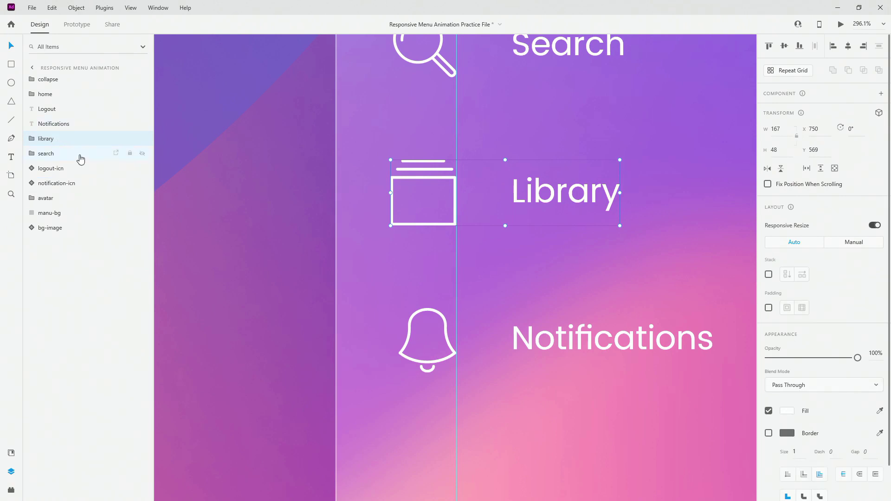
{"action": "left_click", "coordinate": [446, 348]}
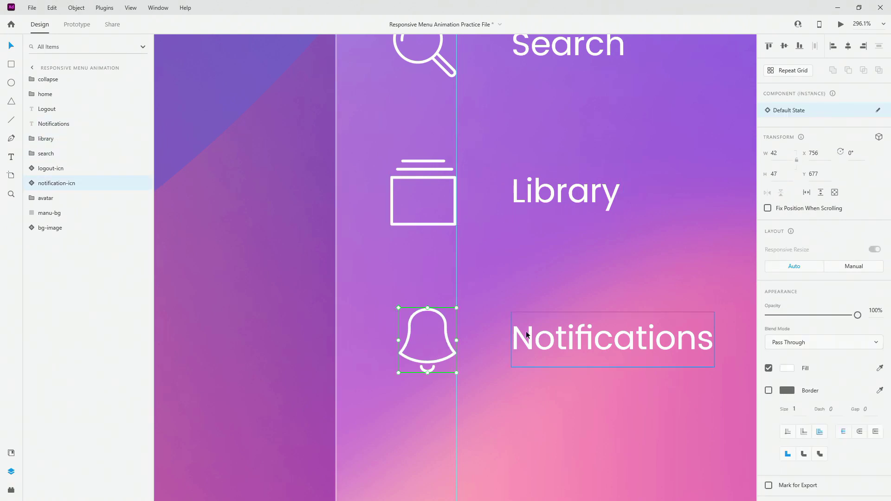
{"action": "left_click", "coordinate": [603, 338], "text": "shift"}
{"action": "key", "text": "ctrl+g"}
- Group the logout icon and Logout text and name the group 'logout'
{"action": "scroll", "coordinate": [415, 302], "scroll_direction": "down", "scroll_amount": 4}
{"action": "scroll", "coordinate": [415, 301], "scroll_direction": "down", "scroll_amount": 2}
{"action": "left_click", "coordinate": [493, 302]}
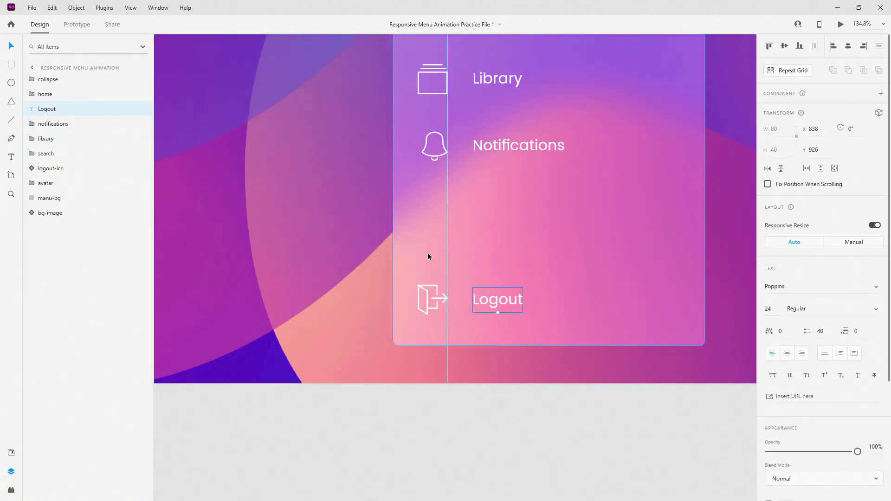
{"action": "left_click", "coordinate": [55, 169], "text": "shift"}
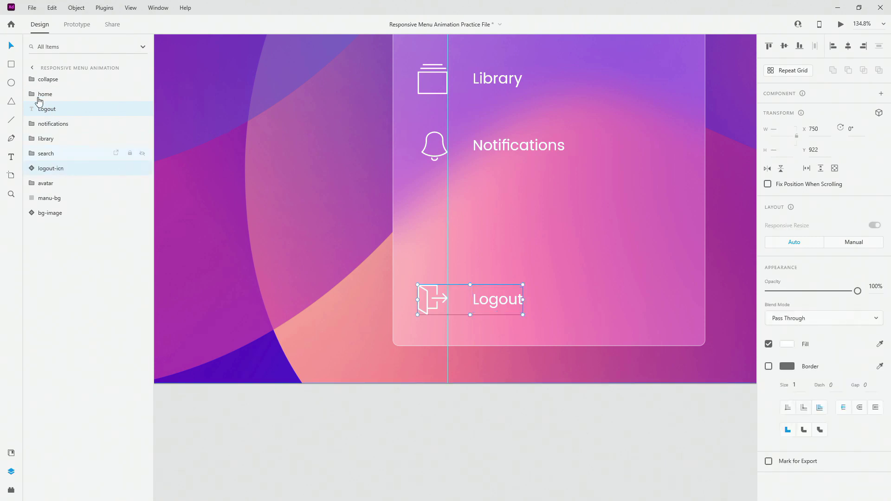
{"action": "key", "text": "ctrl+g"}
{"action": "double_click", "coordinate": [47, 109]}
{"action": "type", "text": "logo"}
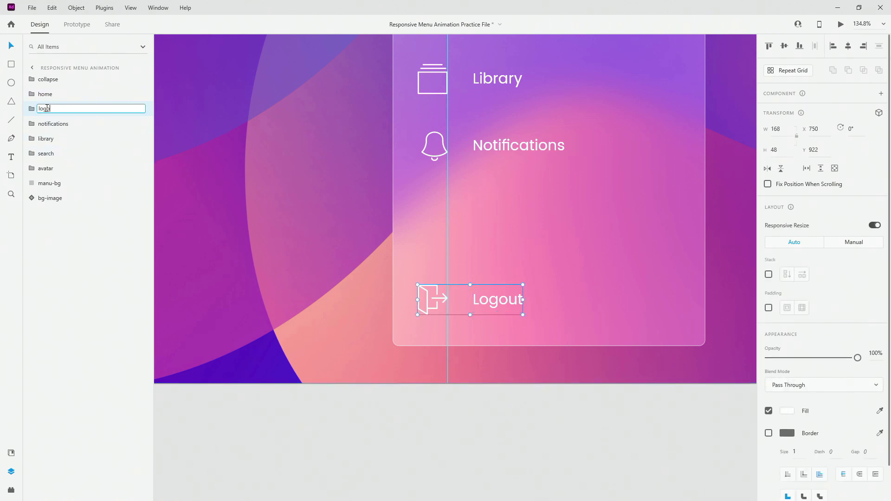
{"action": "type", "text": "ut"}
{"action": "key", "text": "Return"}
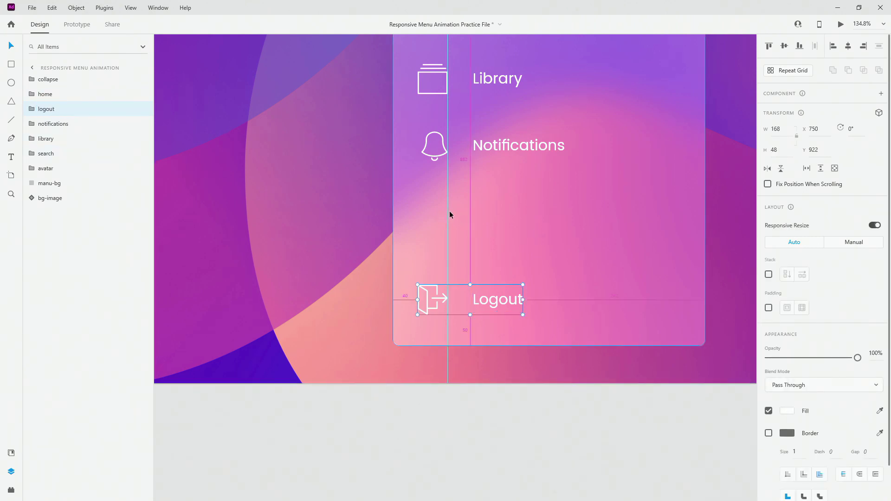
{"action": "scroll", "coordinate": [441, 214], "scroll_direction": "down", "scroll_amount": 3}
{"action": "scroll", "coordinate": [437, 218], "scroll_direction": "up", "scroll_amount": 3}
{"action": "scroll", "coordinate": [437, 217], "scroll_direction": "up", "scroll_amount": 2}
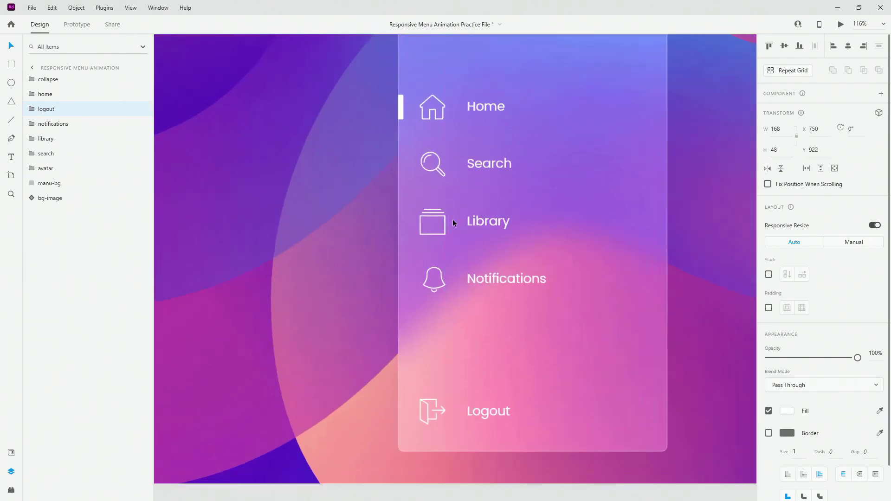
{"action": "scroll", "coordinate": [367, 215], "scroll_direction": "down", "scroll_amount": 3}
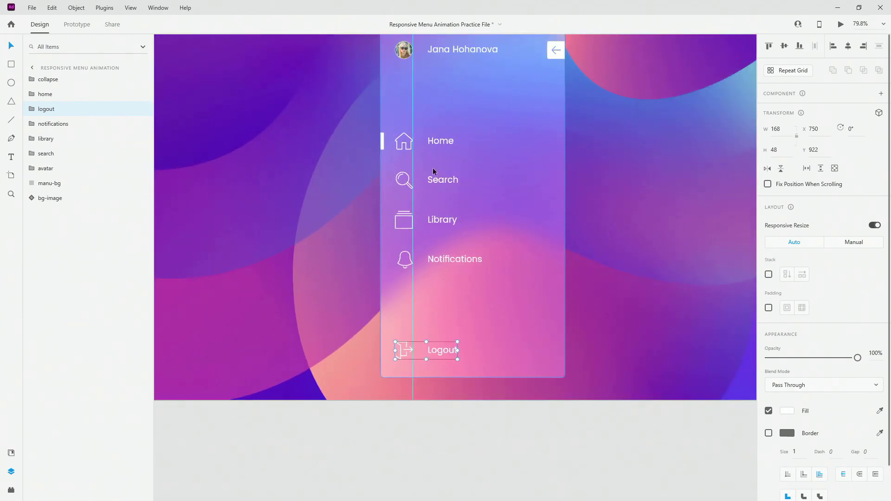
{"action": "scroll", "coordinate": [447, 159], "scroll_direction": "up", "scroll_amount": 1}
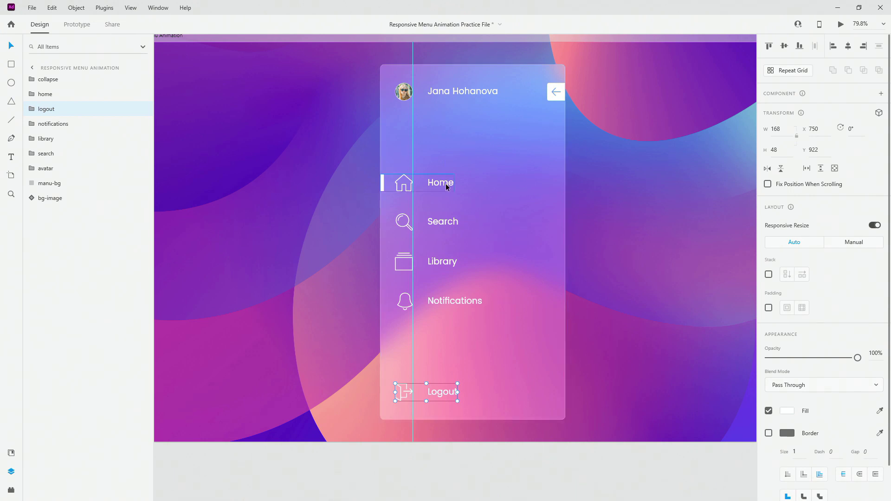
- Move the avatar and name group to the top of the layer stack
{"action": "left_click", "coordinate": [455, 90]}
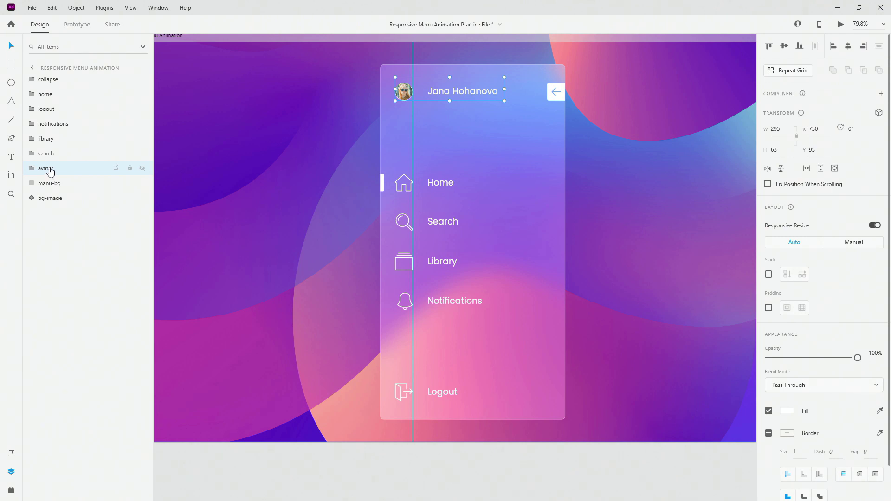
{"action": "left_click_drag", "start_coordinate": [53, 171], "coordinate": [54, 77]}
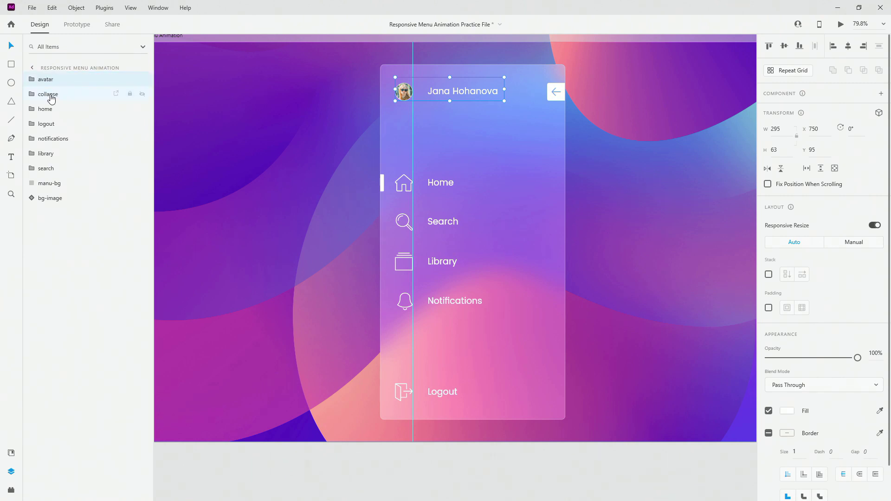
{"action": "left_click", "coordinate": [58, 93]}
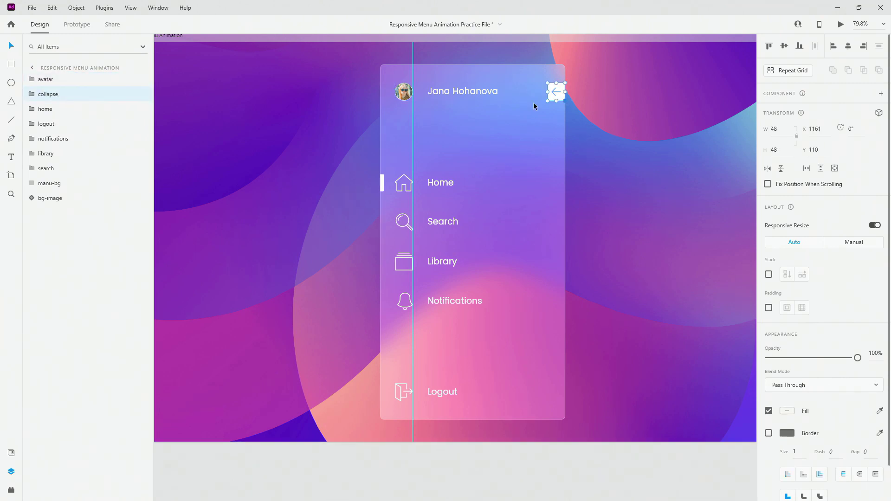
{"action": "left_click", "coordinate": [33, 109]}
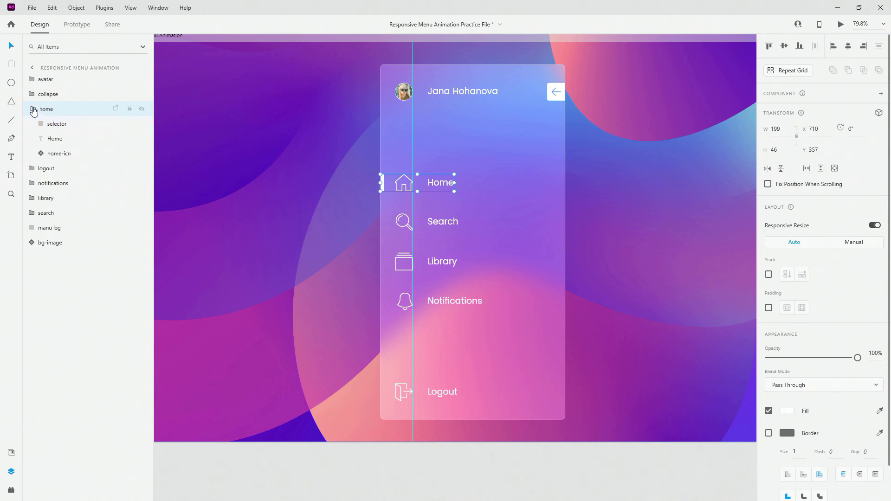
{"action": "left_click", "coordinate": [32, 109]}
- Reorder the search and library groups beneath home so layers follow the menu order
{"action": "left_click", "coordinate": [49, 153]}
{"action": "left_click_drag", "start_coordinate": [59, 173], "coordinate": [67, 123]}
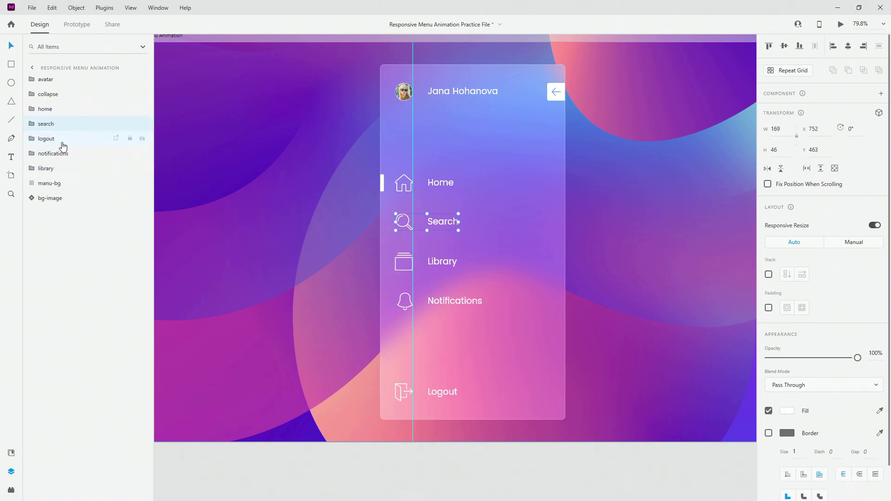
{"action": "left_click_drag", "start_coordinate": [56, 168], "coordinate": [74, 151]}
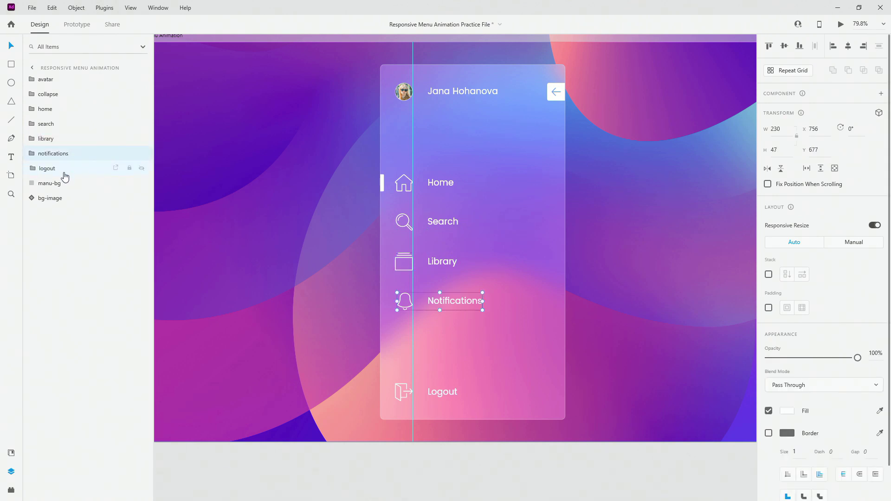
{"action": "left_click", "coordinate": [66, 171]}
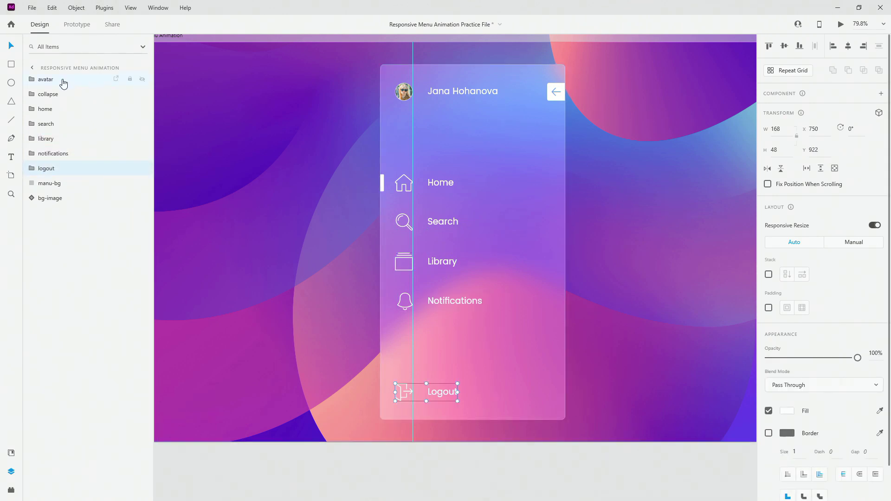
{"action": "left_click", "coordinate": [35, 84]}
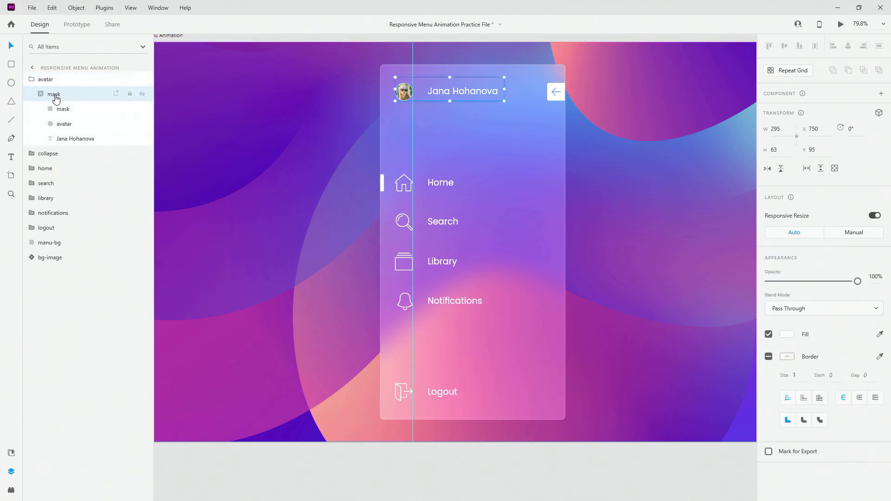
- Ungroup the avatar's mask and move the freed rectangle out of the avatar group
{"action": "right_click", "coordinate": [57, 96]}
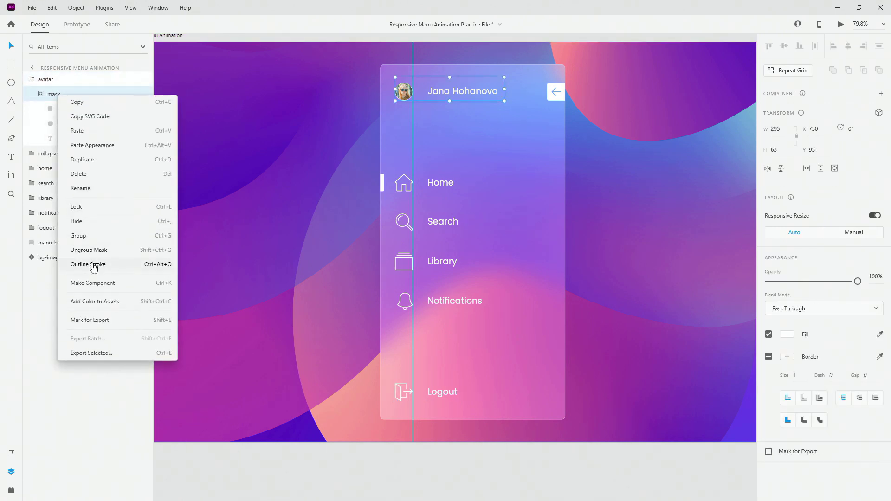
{"action": "left_click", "coordinate": [95, 254]}
{"action": "left_click", "coordinate": [66, 94]}
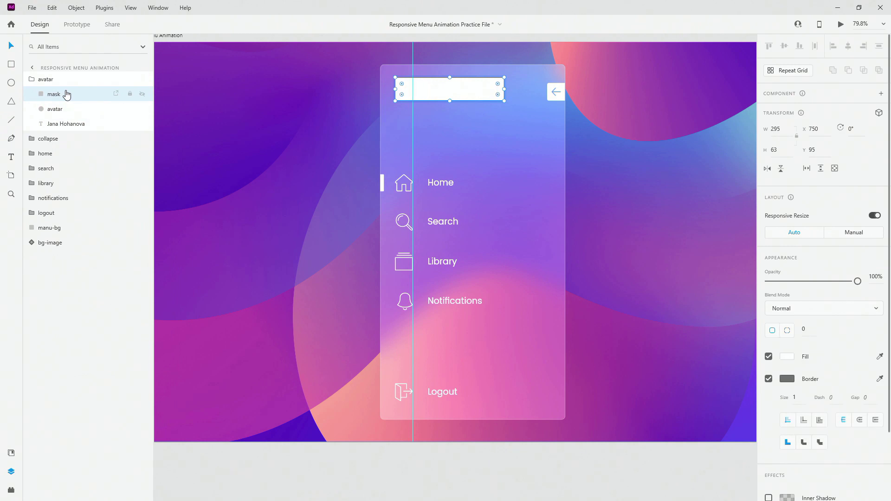
{"action": "left_click_drag", "start_coordinate": [66, 94], "coordinate": [47, 79]}
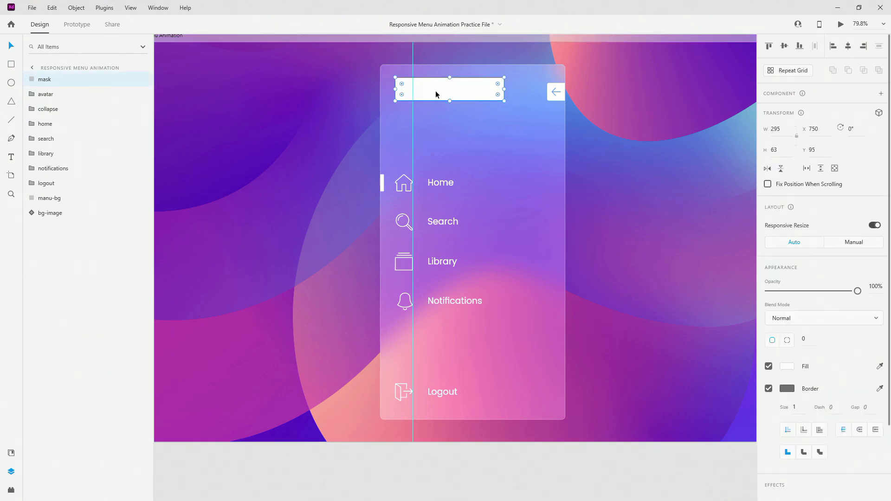
- Resize the mask rectangle to cover the avatar and all menu items, at 63% opacity
{"action": "left_click_drag", "start_coordinate": [397, 88], "coordinate": [415, 89]}
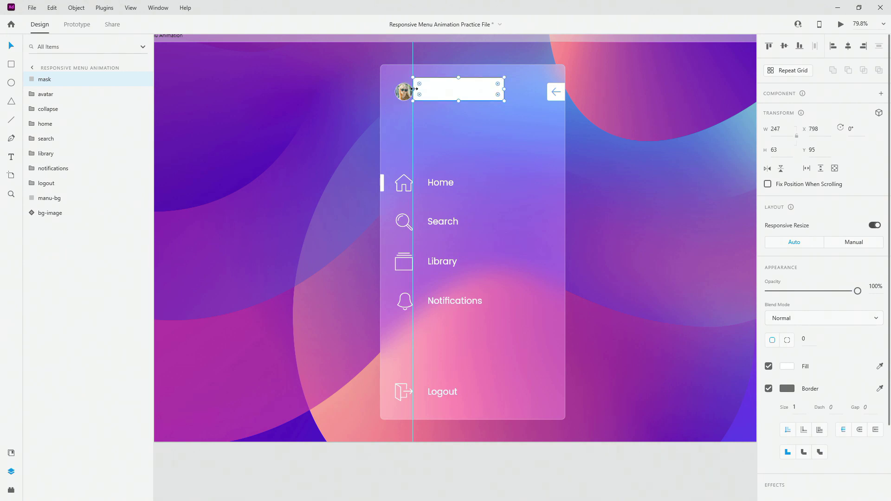
{"action": "key", "text": "shift+Right"}
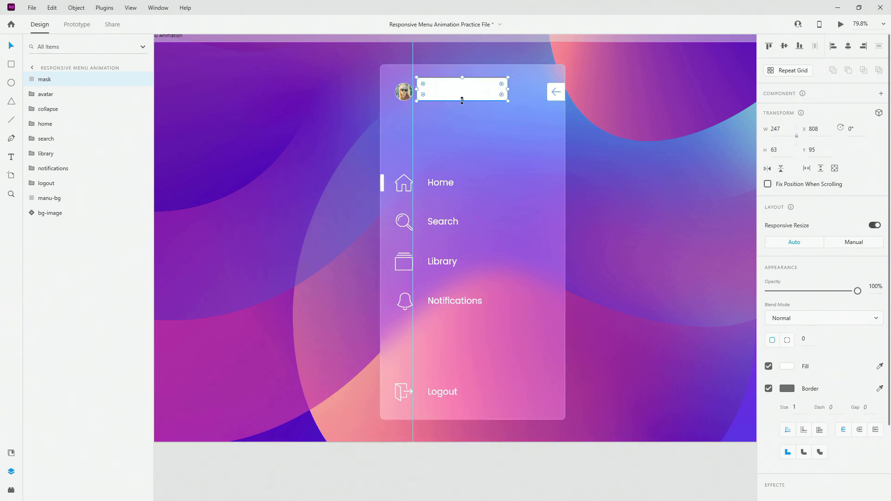
{"action": "left_click_drag", "start_coordinate": [462, 101], "coordinate": [497, 411]}
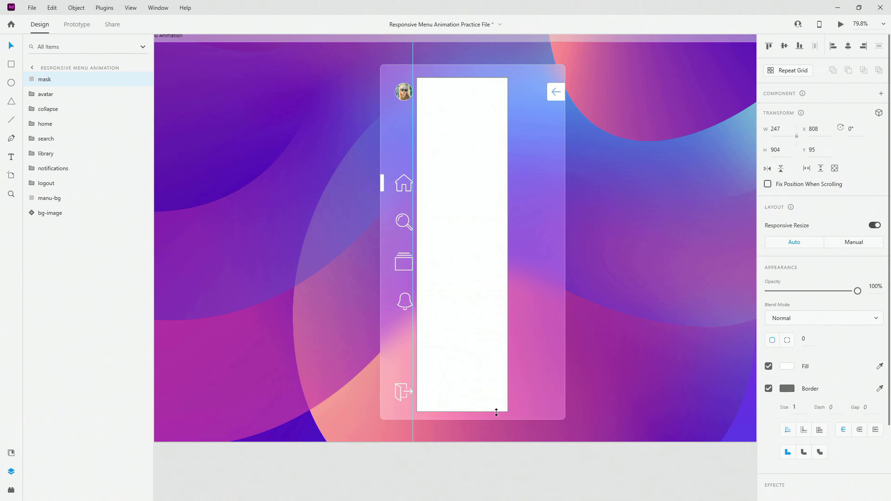
{"action": "left_click_drag", "start_coordinate": [856, 291], "coordinate": [826, 292]}
{"action": "left_click_drag", "start_coordinate": [507, 244], "coordinate": [504, 244]}
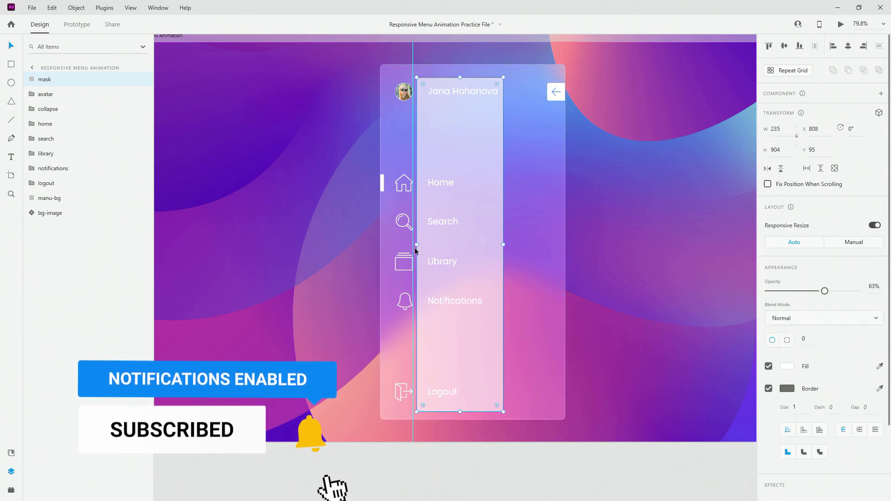
{"action": "left_click_drag", "start_coordinate": [415, 245], "coordinate": [381, 243]}
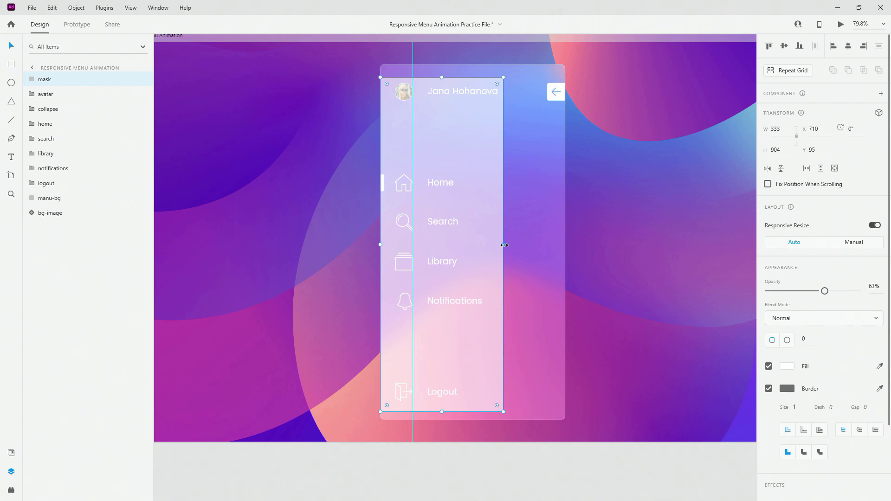
{"action": "left_click_drag", "start_coordinate": [504, 245], "coordinate": [419, 241]}
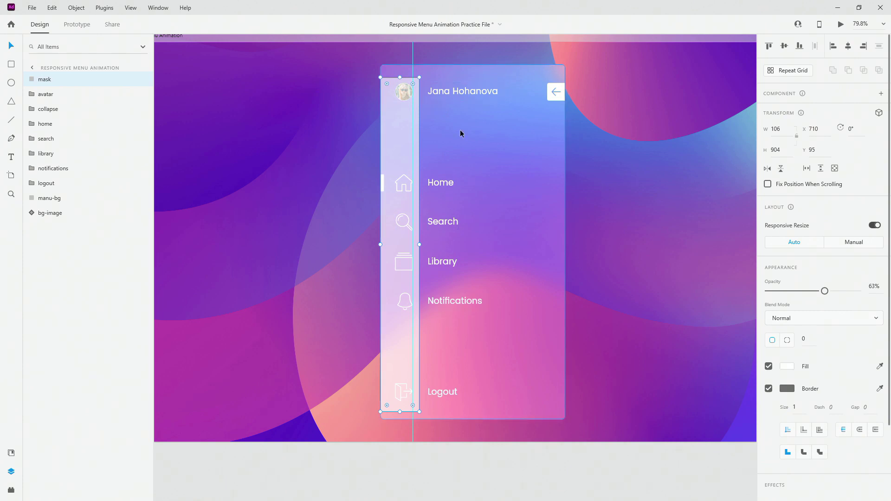
{"action": "key", "text": "ctrl+z"}
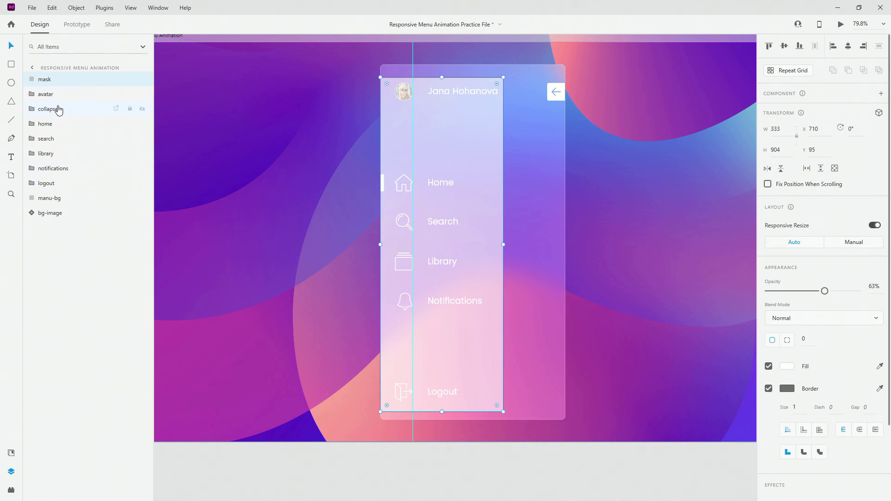
- Keep collapse above the mask, mask the avatar through logout, and name the group 'menu-mask'
{"action": "left_click_drag", "start_coordinate": [60, 109], "coordinate": [74, 80]}
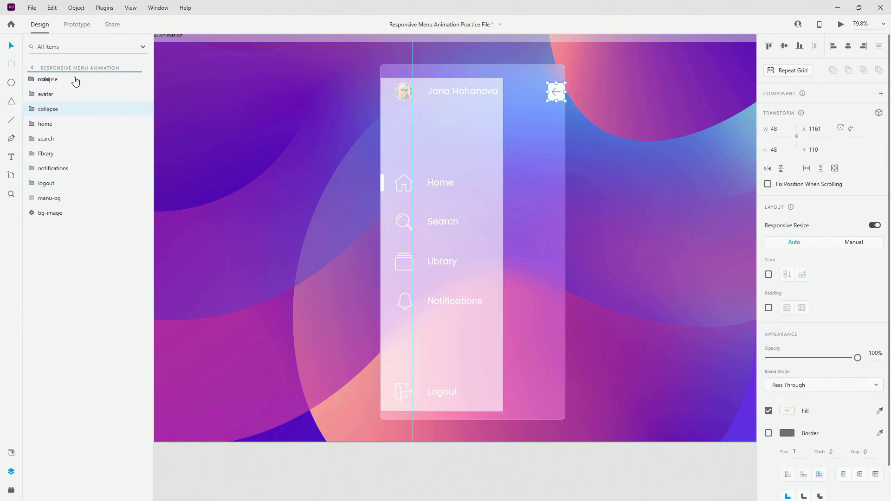
{"action": "left_click", "coordinate": [72, 94]}
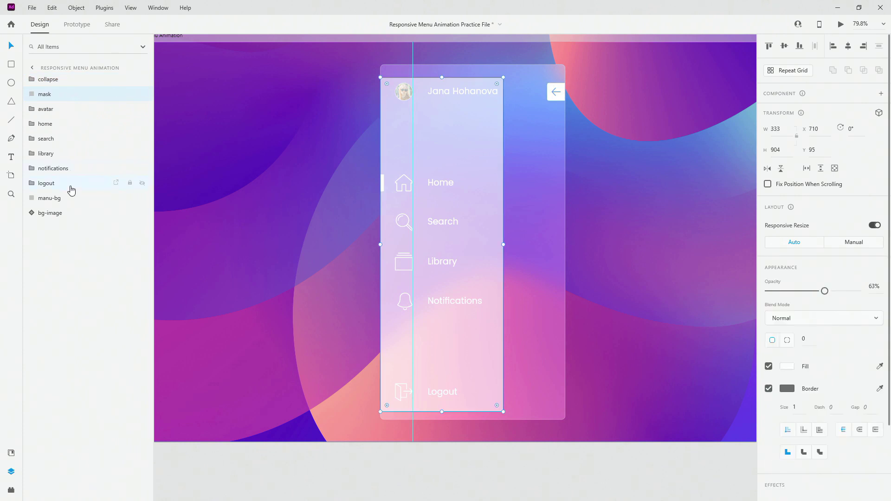
{"action": "left_click", "coordinate": [72, 185], "text": "shift"}
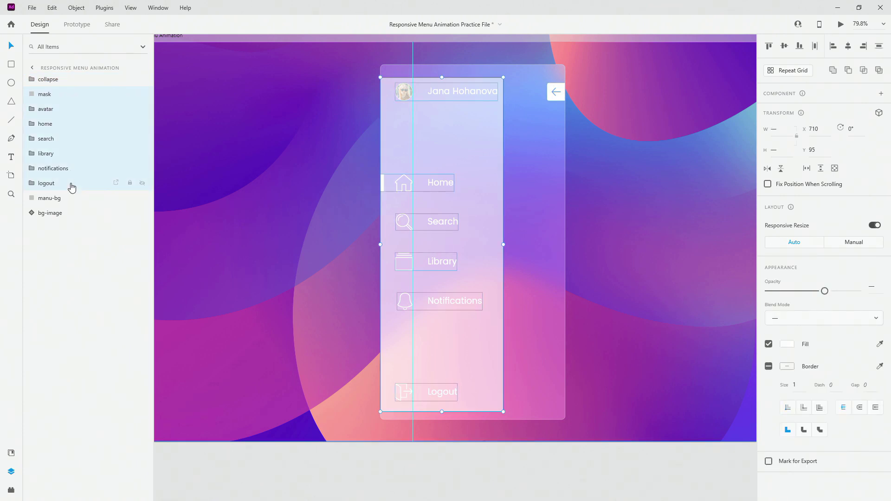
{"action": "key", "text": "ctrl+shift+m"}
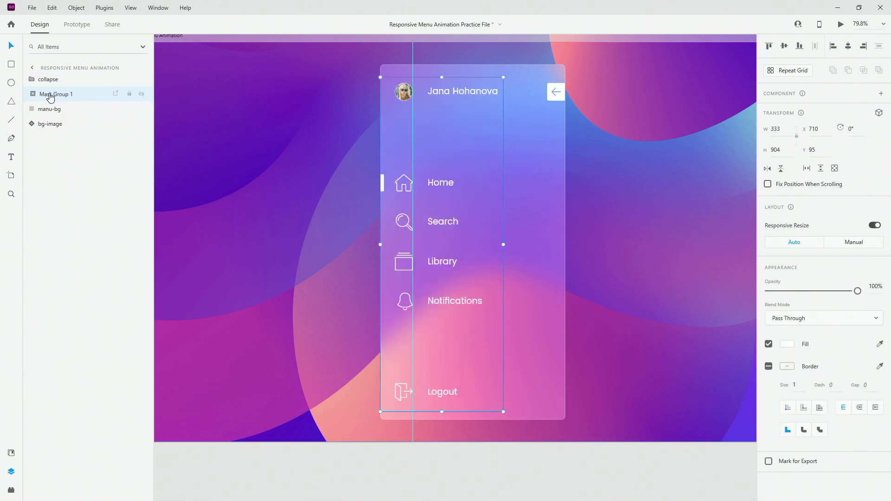
{"action": "double_click", "coordinate": [51, 93]}
{"action": "type", "text": "menu-mask"}
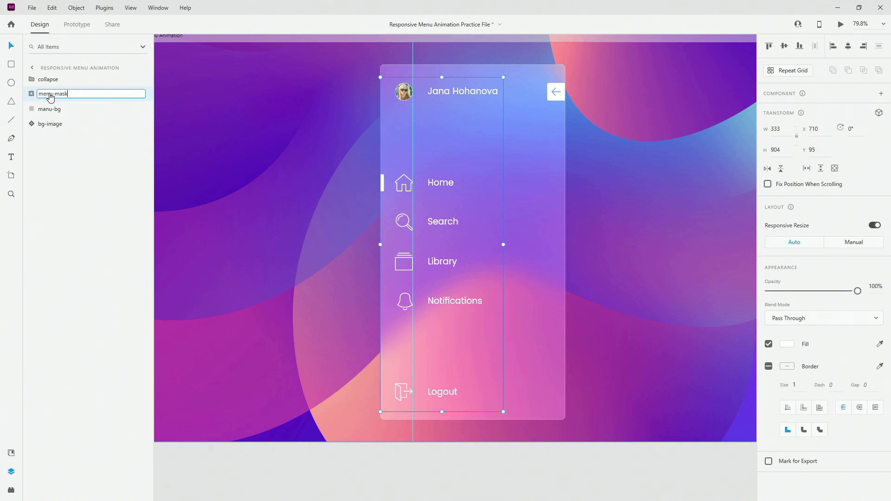
{"action": "key", "text": "Return"}
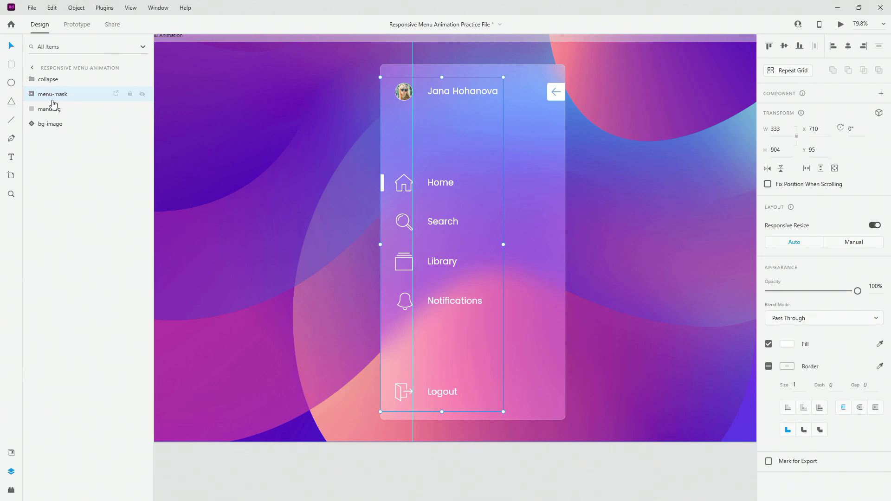
- Group collapse, menu-mask and manu-bg together and name the group 'side-menu'
{"action": "left_click", "coordinate": [54, 106], "text": "shift"}
{"action": "left_click", "coordinate": [55, 83], "text": "shift"}
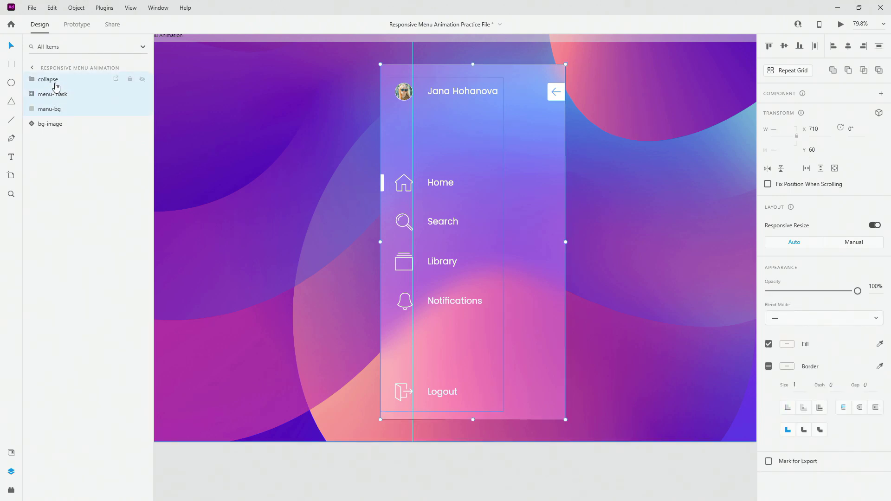
{"action": "key", "text": "ctrl+g"}
{"action": "double_click", "coordinate": [51, 79]}
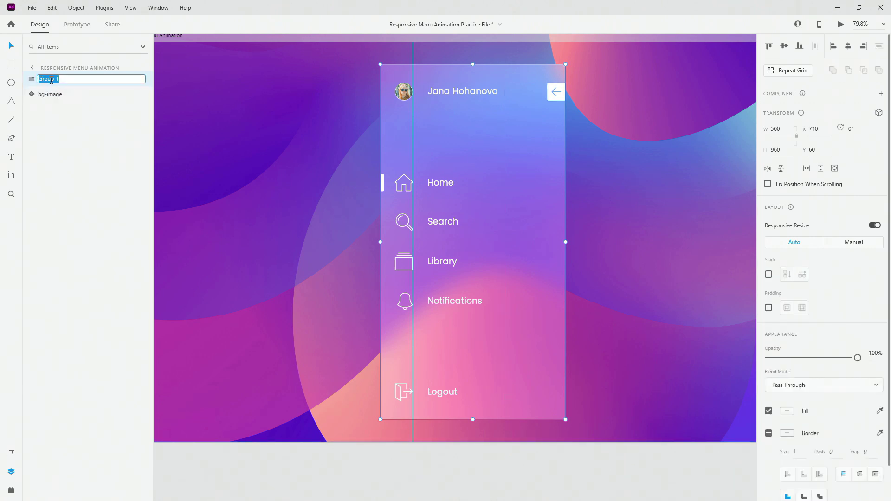
{"action": "type", "text": "side-menu"}
{"action": "key", "text": "Return"}
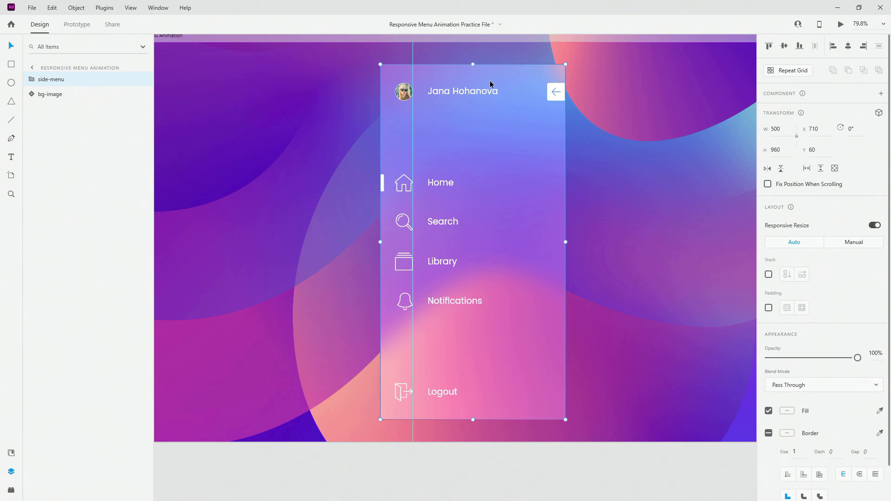
- Convert side-menu to a component with Ctrl+K and add a new state named 'collapsed'
{"action": "key", "text": "ctrl+k"}
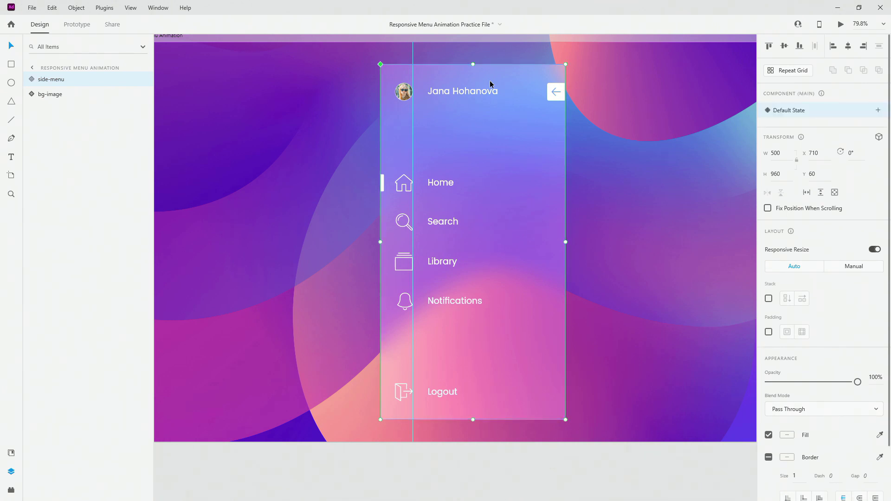
{"action": "left_click", "coordinate": [877, 110]}
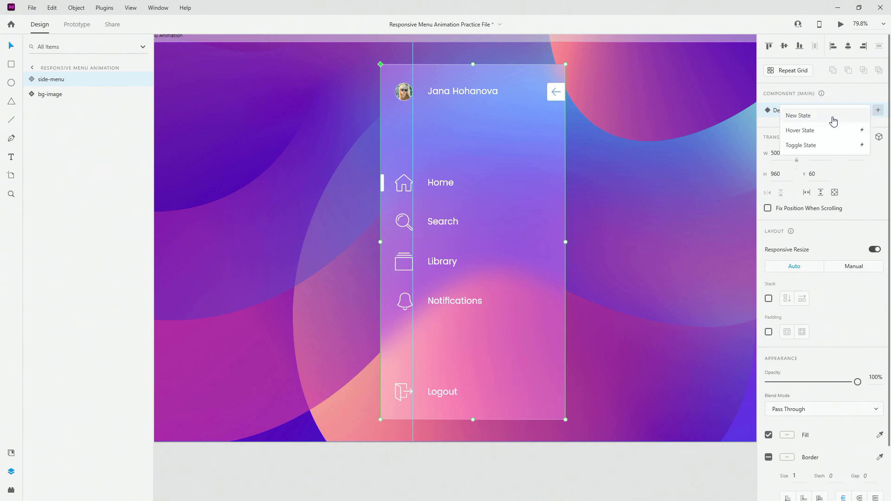
{"action": "left_click", "coordinate": [833, 119]}
{"action": "type", "text": "co"}
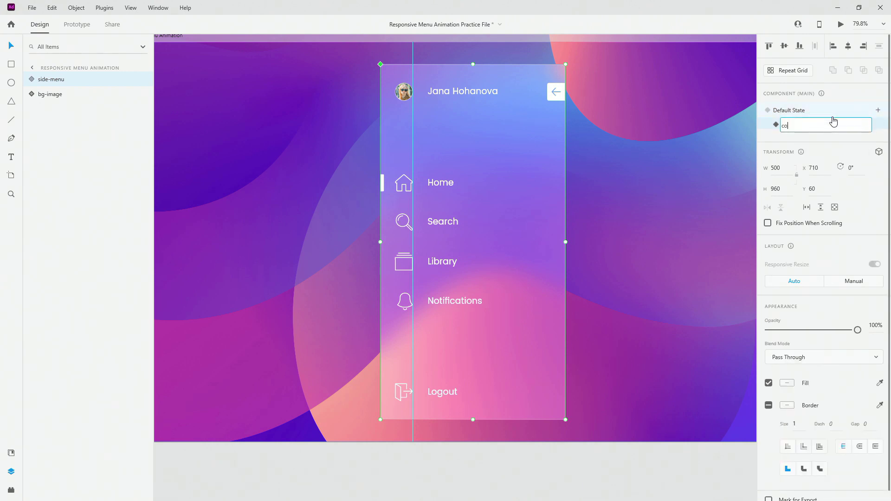
{"action": "type", "text": "llapsed"}
{"action": "key", "text": "Return"}
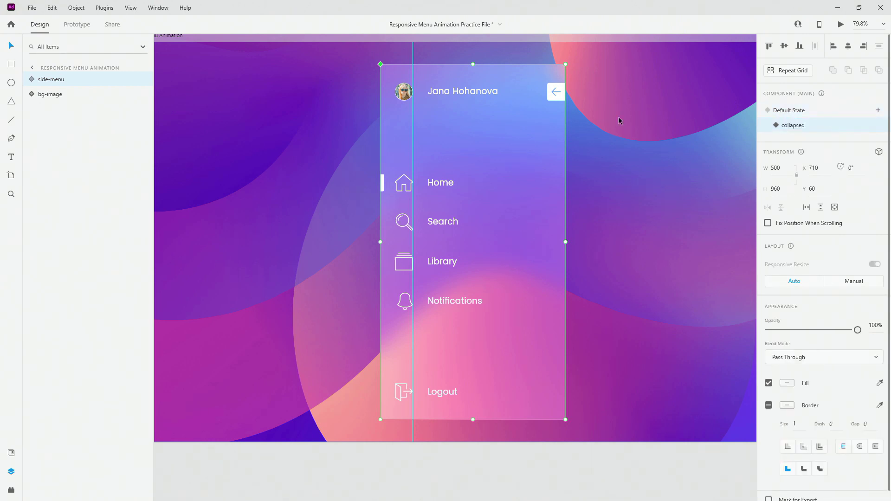
{"action": "left_click", "coordinate": [30, 79]}
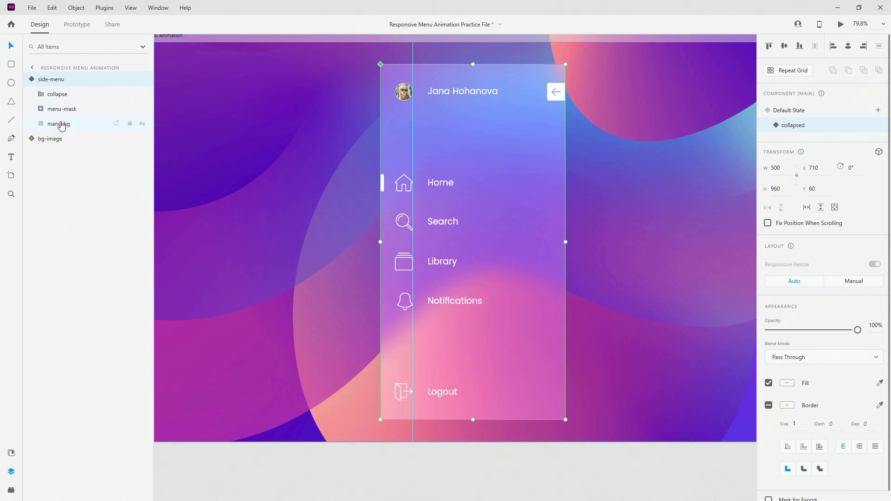
{"action": "left_click", "coordinate": [59, 124]}
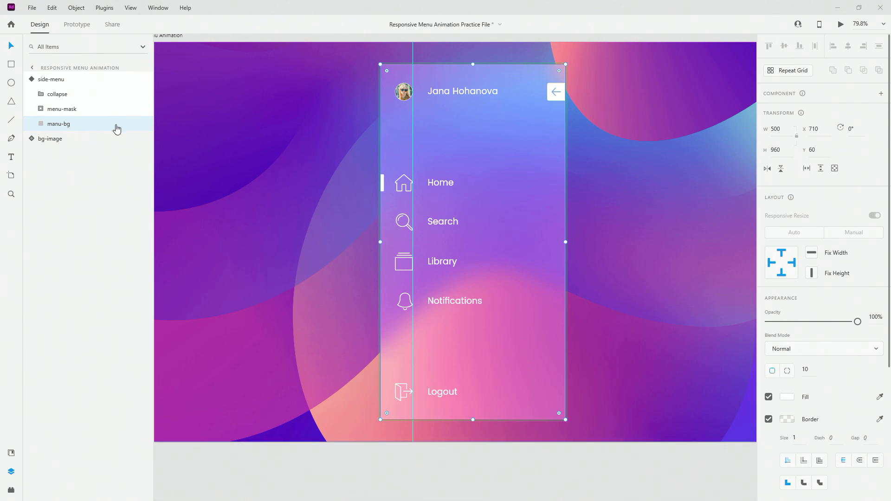
- In the collapsed state, set the background width to 180 and narrow the menu mask to 106
{"action": "left_click", "coordinate": [784, 130]}
{"action": "type", "text": "180"}
{"action": "key", "text": "Return"}
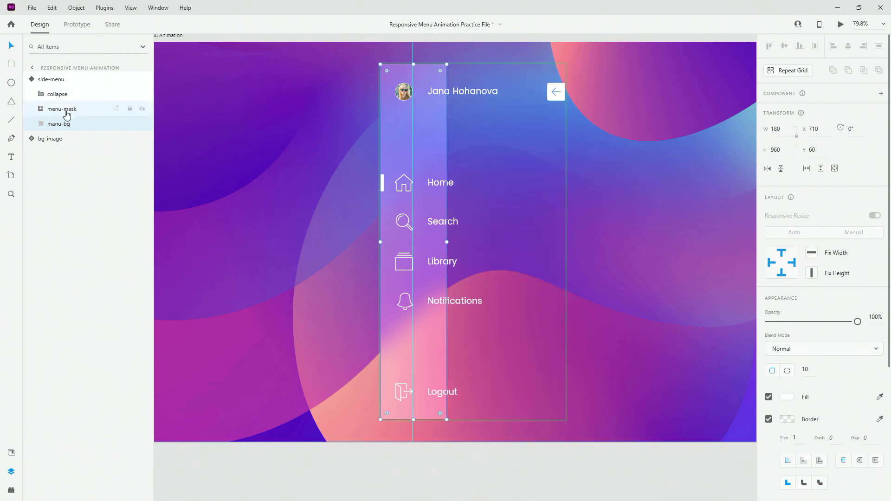
{"action": "left_click", "coordinate": [44, 109]}
{"action": "left_click", "coordinate": [78, 124]}
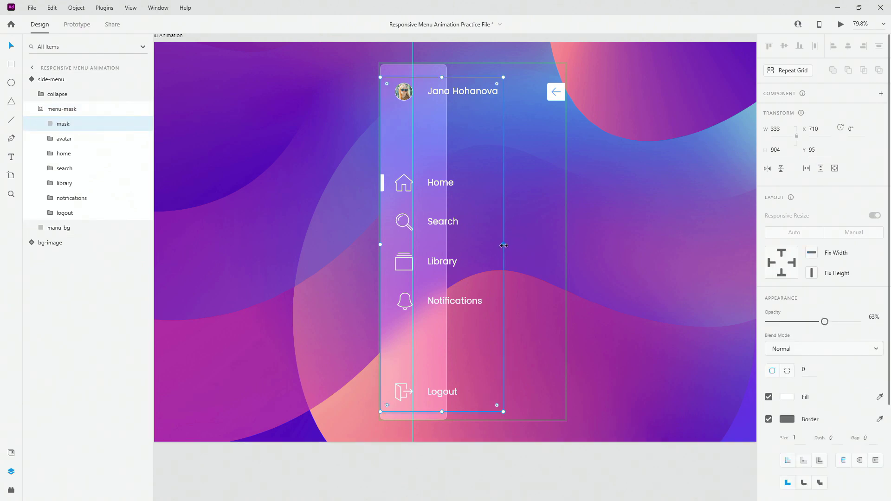
{"action": "left_click_drag", "start_coordinate": [503, 244], "coordinate": [419, 246]}
{"action": "left_click", "coordinate": [43, 110]}
- Move the collapse button left against the narrow menu's edge and rotate its arrow
{"action": "left_click", "coordinate": [56, 94]}
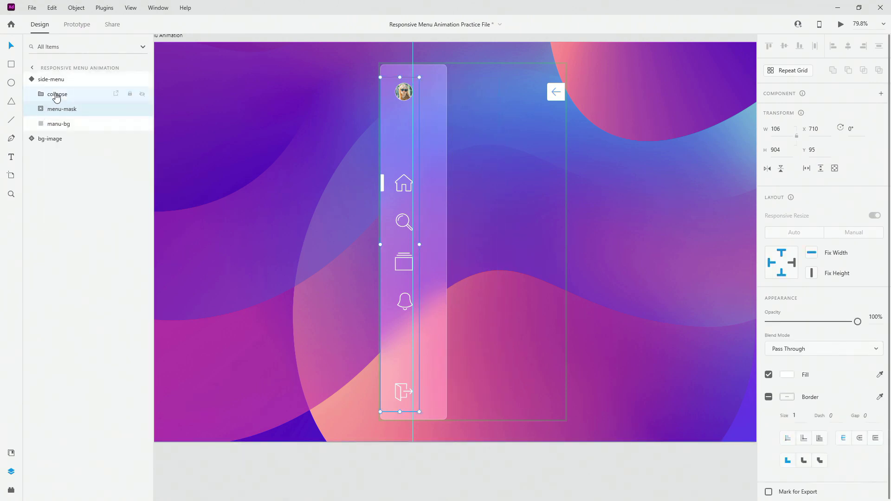
{"action": "left_click_drag", "start_coordinate": [560, 90], "coordinate": [442, 88]}
{"action": "scroll", "coordinate": [441, 88], "scroll_direction": "up", "scroll_amount": 10}
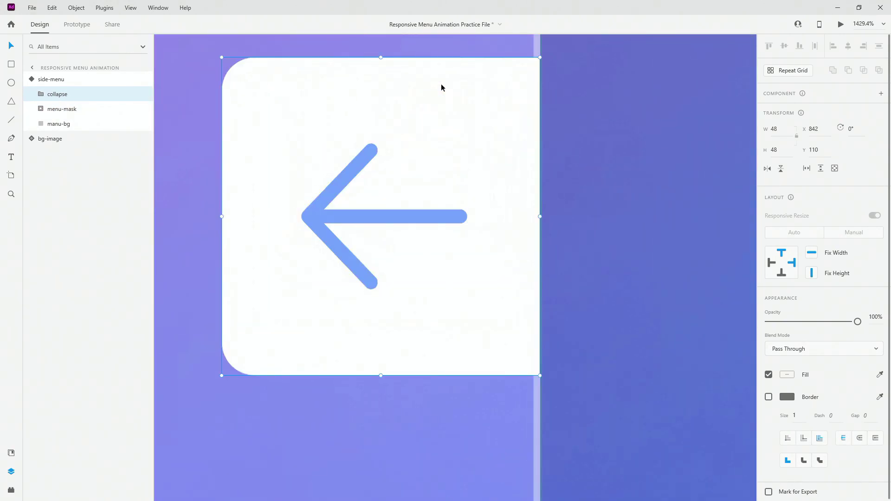
{"action": "key", "text": "Left"}
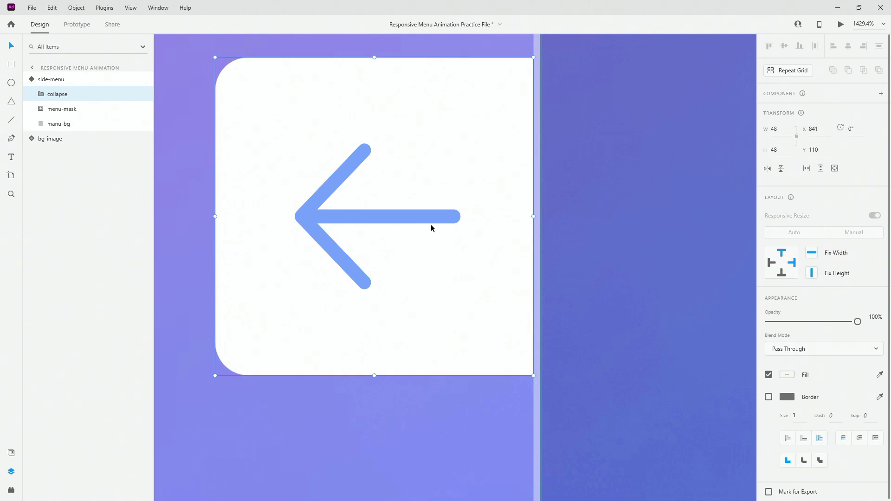
{"action": "double_click", "coordinate": [431, 225]}
{"action": "left_click_drag", "start_coordinate": [462, 292], "coordinate": [339, 155]}
{"action": "key", "text": "ctrl+z"}
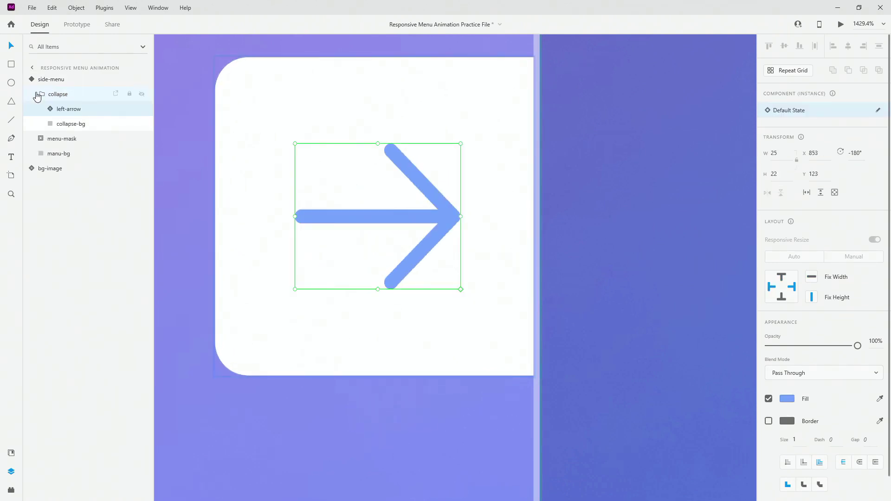
- Fit the artboard in view, remove the vertical guide, and switch side-menu back to Default State
{"action": "left_click", "coordinate": [36, 94]}
{"action": "left_click", "coordinate": [31, 80]}
{"action": "key", "text": "ctrl+3"}
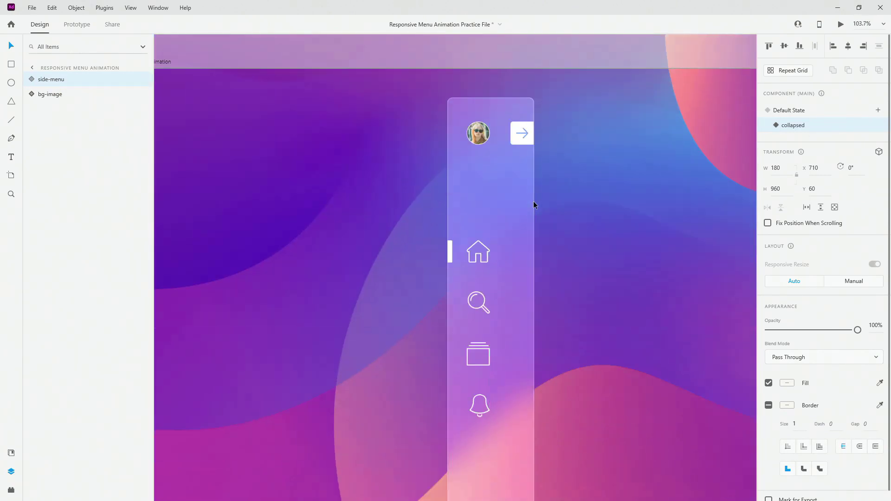
{"action": "key", "text": "ctrl+0"}
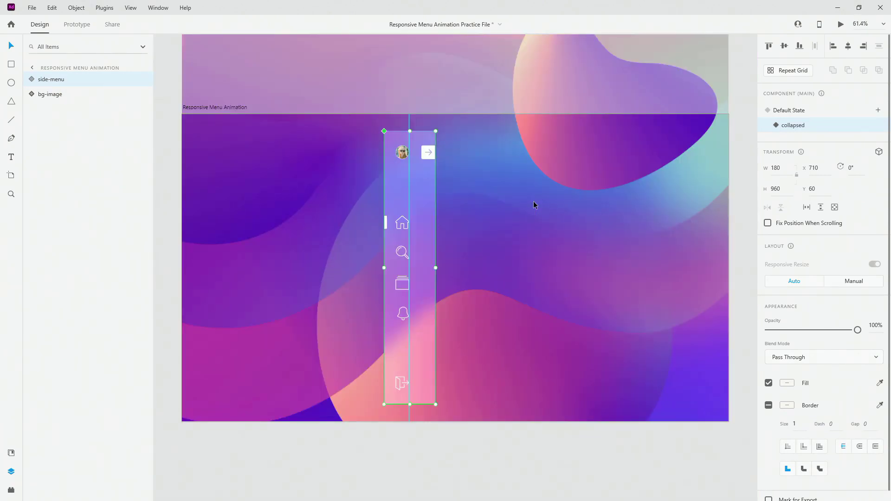
{"action": "key", "text": "Escape"}
{"action": "left_click_drag", "start_coordinate": [409, 123], "coordinate": [177, 143]}
{"action": "left_click", "coordinate": [431, 170]}
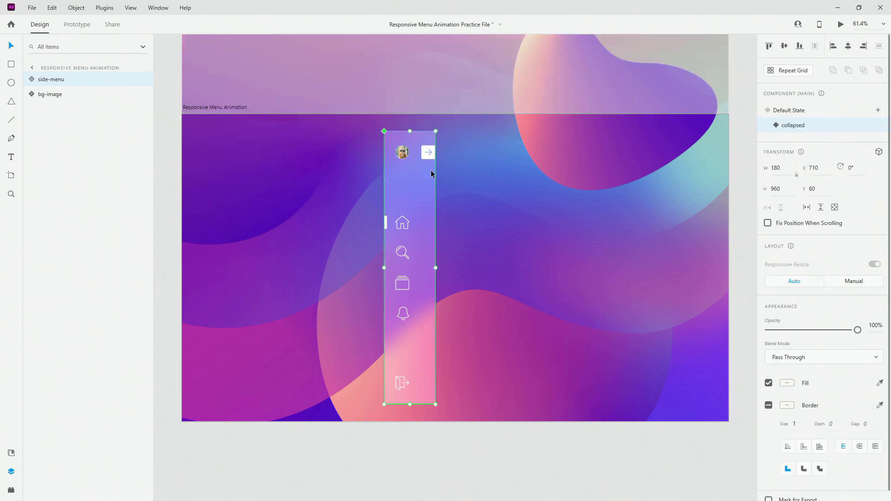
{"action": "left_click", "coordinate": [800, 113]}
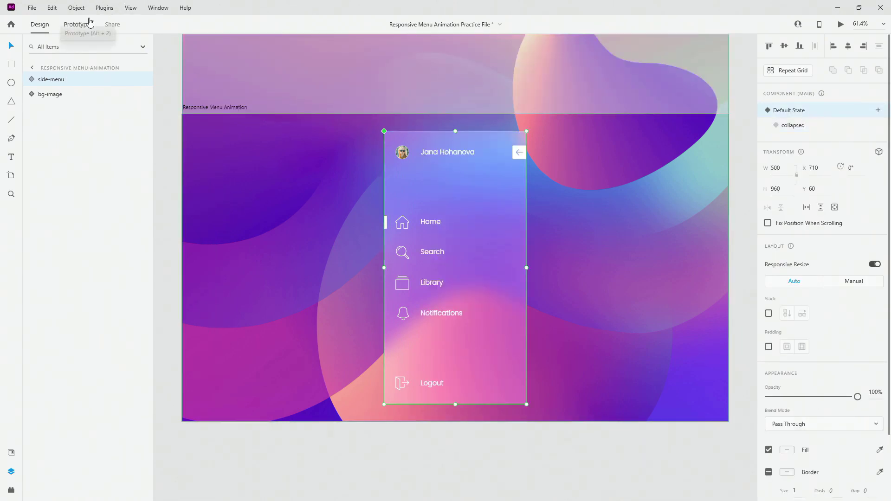
- In Prototype mode, give the arrow button a Tap Auto-Animate interaction to the 'collapsed' state
{"action": "left_click", "coordinate": [89, 24]}
{"action": "double_click", "coordinate": [519, 152]}
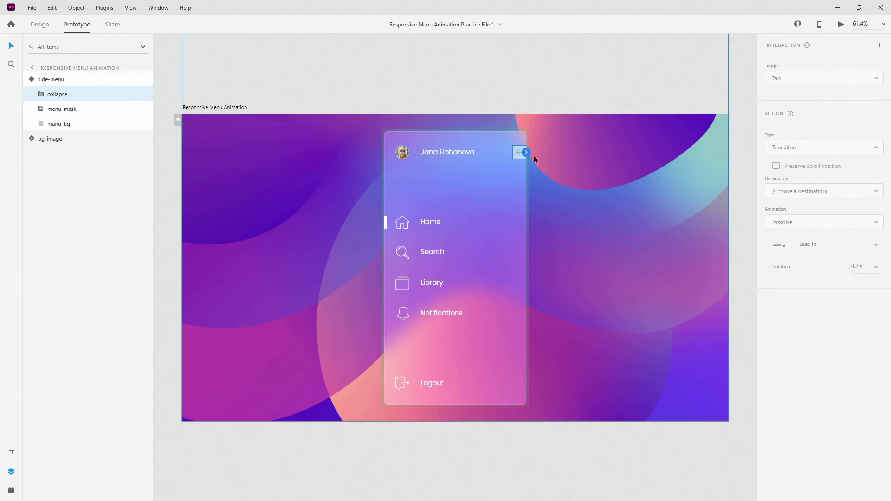
{"action": "left_click", "coordinate": [527, 154]}
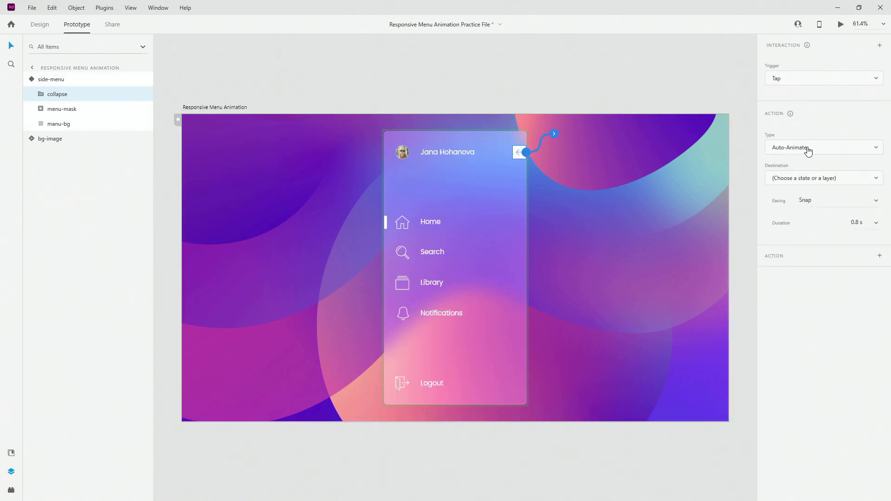
{"action": "left_click", "coordinate": [810, 179]}
{"action": "left_click", "coordinate": [805, 209]}
- In the collapsed state, link the arrow button back to Default State, then preview the prototype
{"action": "left_click", "coordinate": [28, 80]}
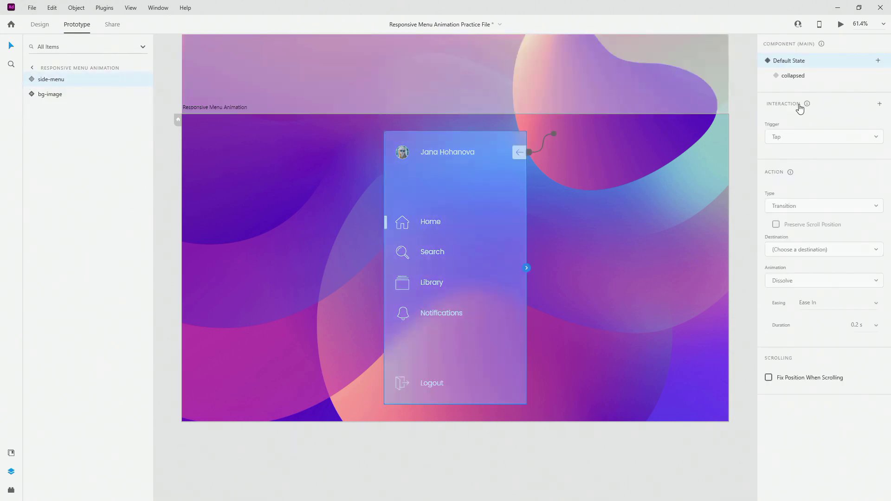
{"action": "left_click", "coordinate": [796, 76]}
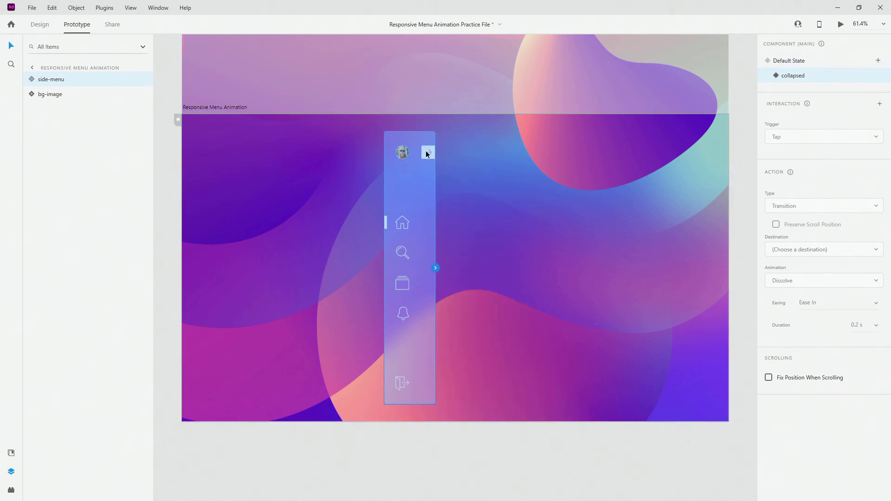
{"action": "double_click", "coordinate": [427, 153]}
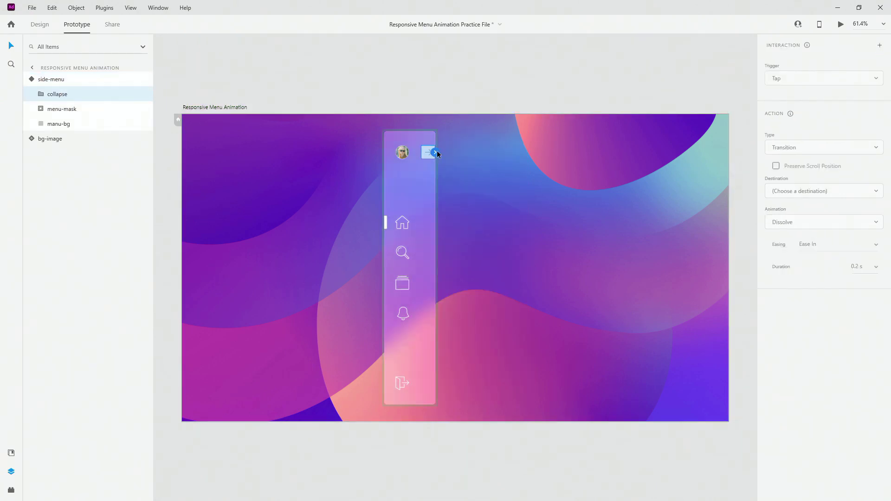
{"action": "left_click", "coordinate": [814, 187]}
{"action": "left_click", "coordinate": [808, 203]}
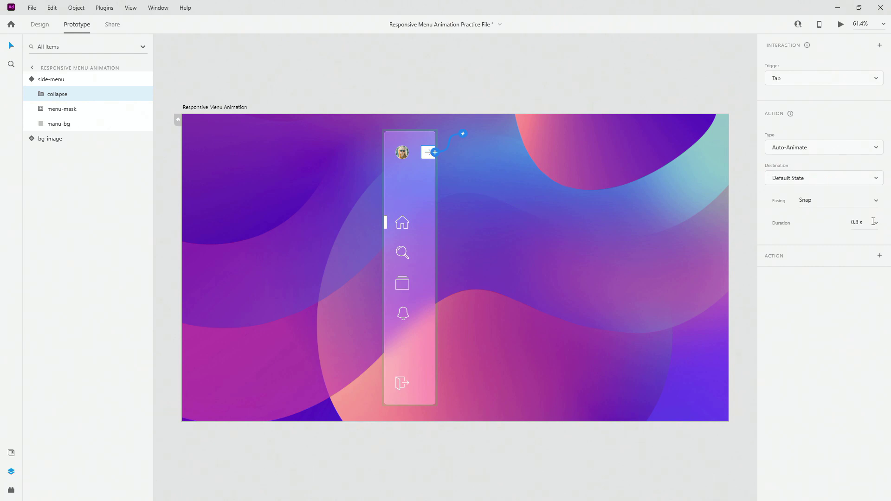
{"action": "left_click", "coordinate": [29, 83]}
{"action": "left_click", "coordinate": [809, 61]}
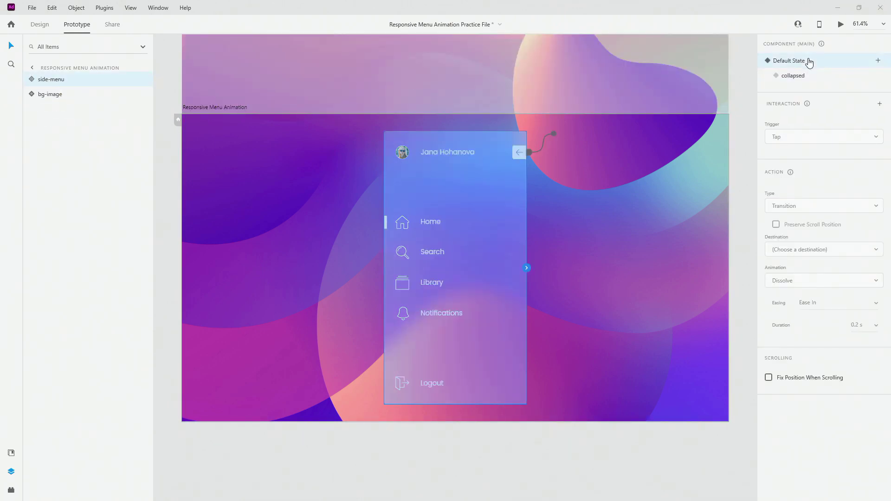
{"action": "key", "text": "ctrl+Return"}
- Collapse and expand the side menu once in preview, then make the preview full-screen
{"action": "left_click", "coordinate": [569, 84]}
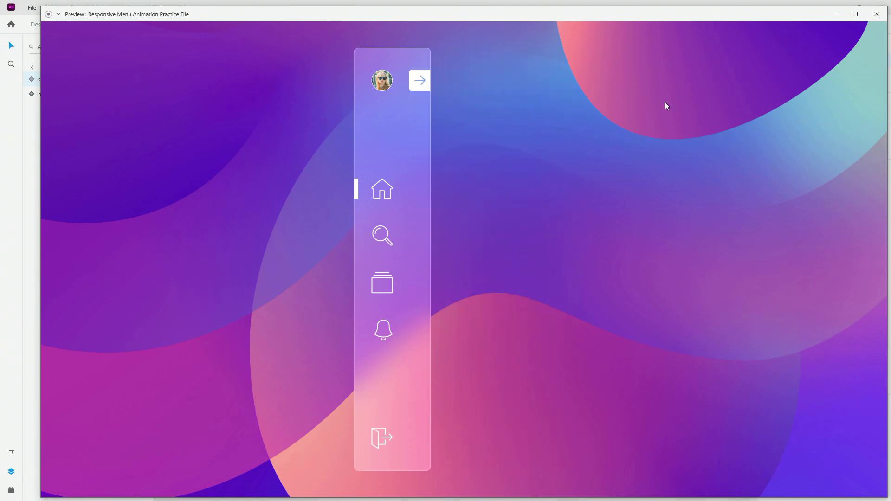
{"action": "left_click", "coordinate": [423, 81]}
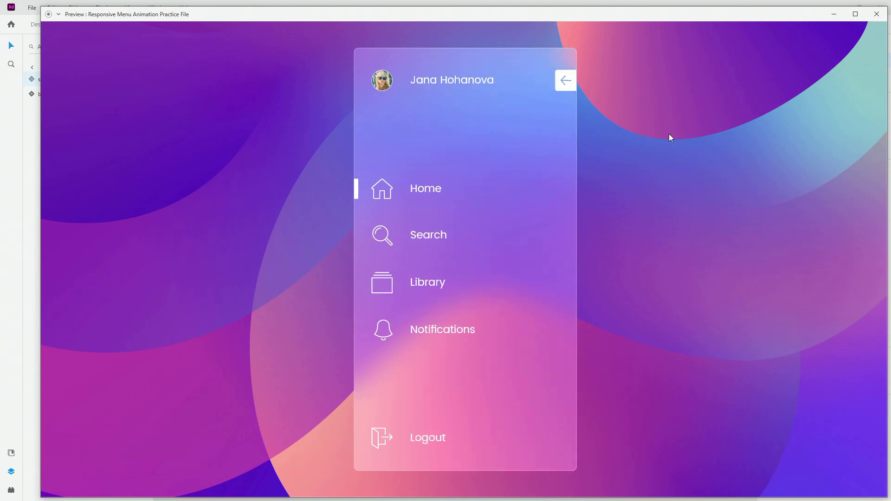
{"action": "left_click", "coordinate": [855, 14]}
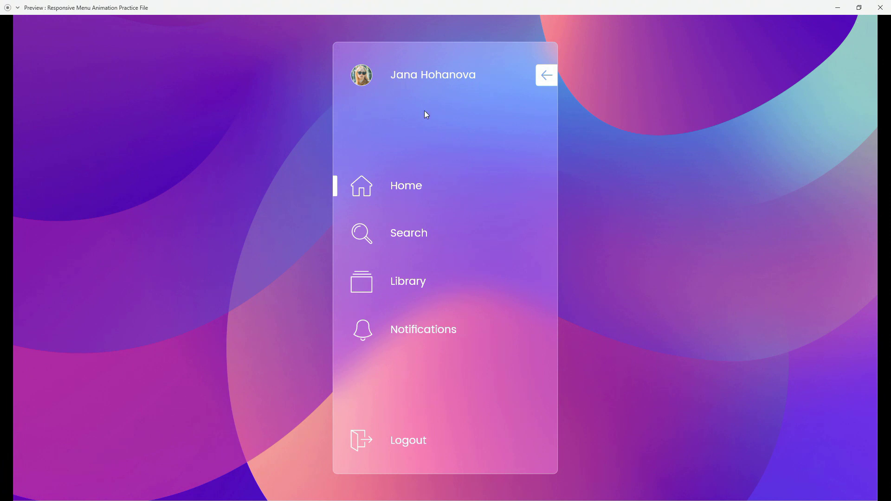
- Toggle the side menu between the icon strip and full menu five times, ending expanded
{"action": "left_click", "coordinate": [546, 82]}
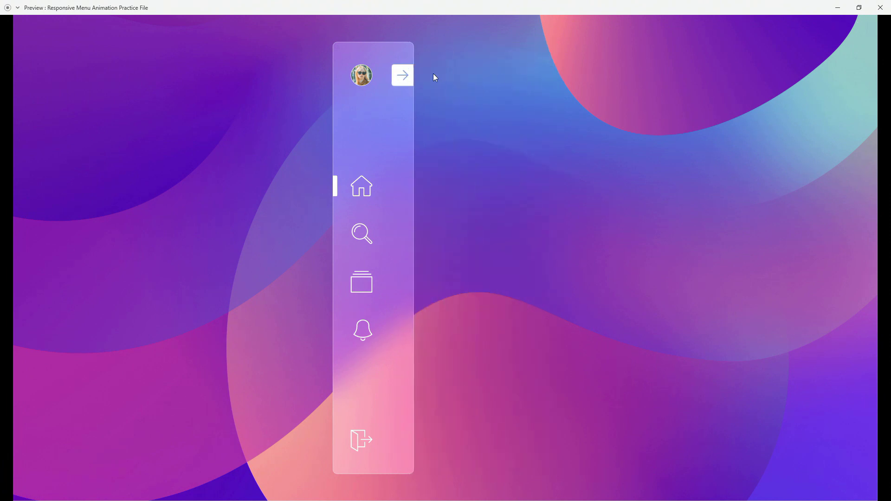
{"action": "left_click", "coordinate": [399, 76]}
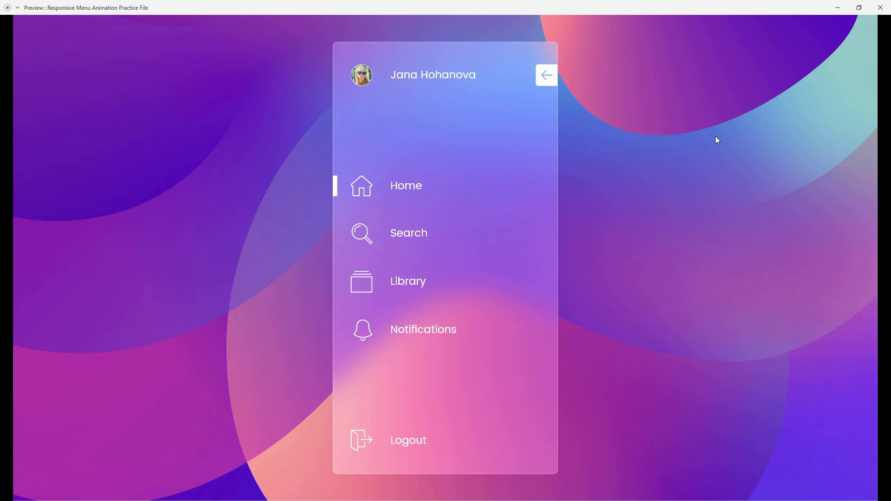
{"action": "left_click", "coordinate": [548, 80]}
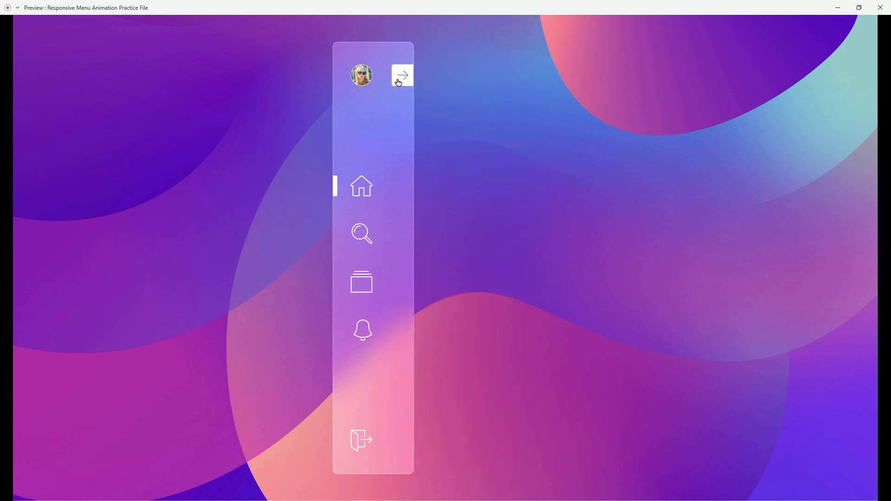
{"action": "left_click", "coordinate": [402, 80]}
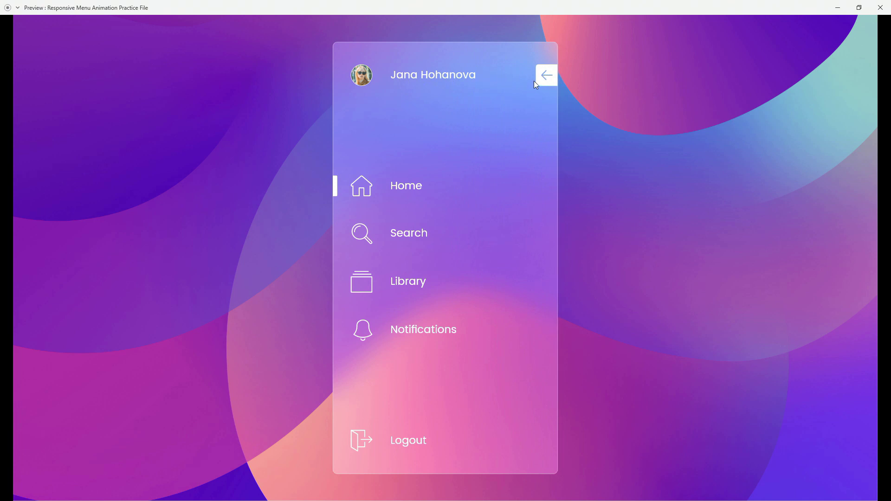
{"action": "left_click", "coordinate": [543, 78]}
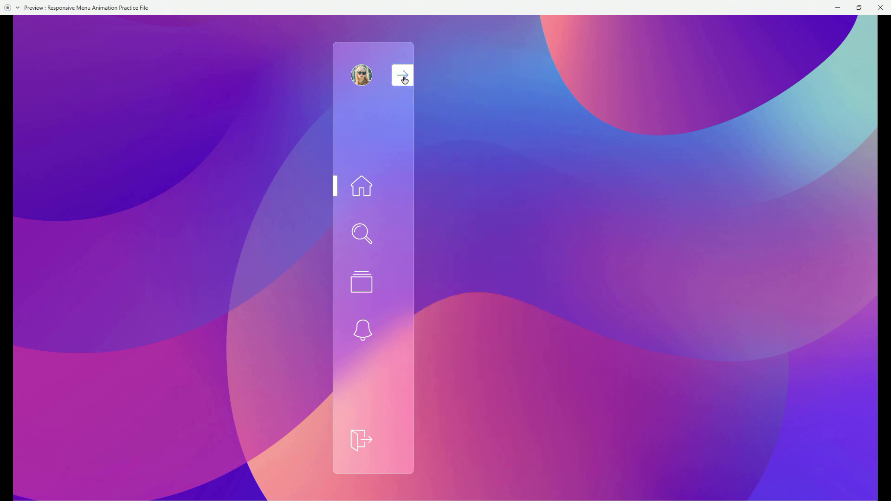
{"action": "left_click", "coordinate": [403, 76]}
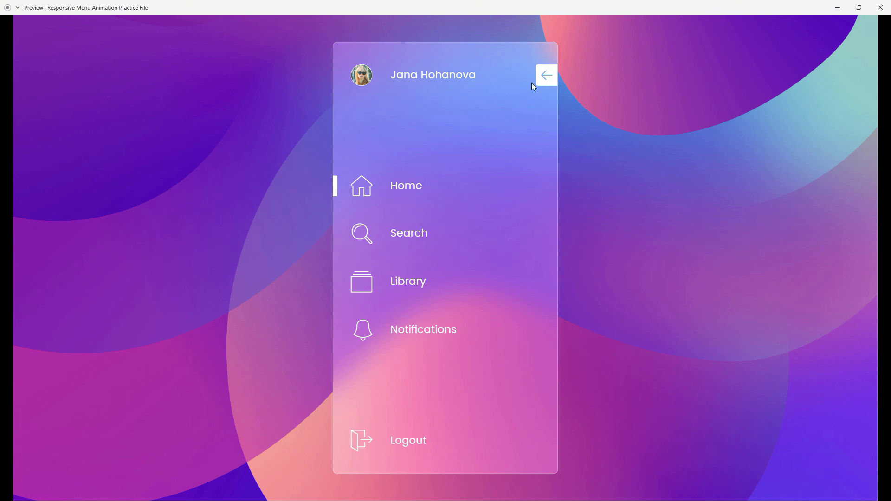
{"action": "left_click", "coordinate": [544, 74]}
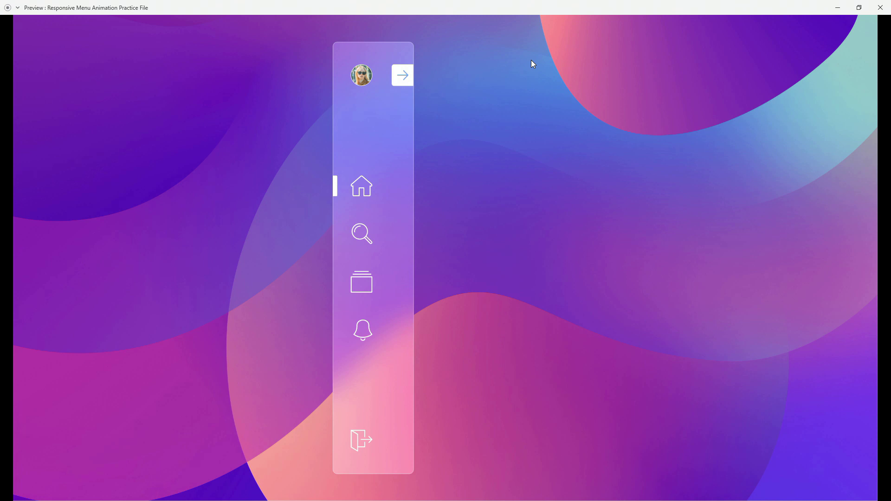
{"action": "left_click", "coordinate": [403, 76]}
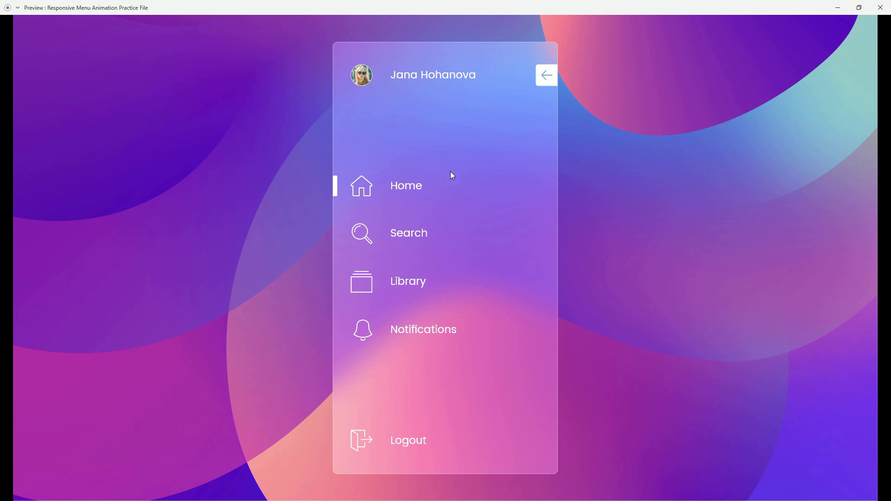
{"action": "left_click", "coordinate": [542, 79]}
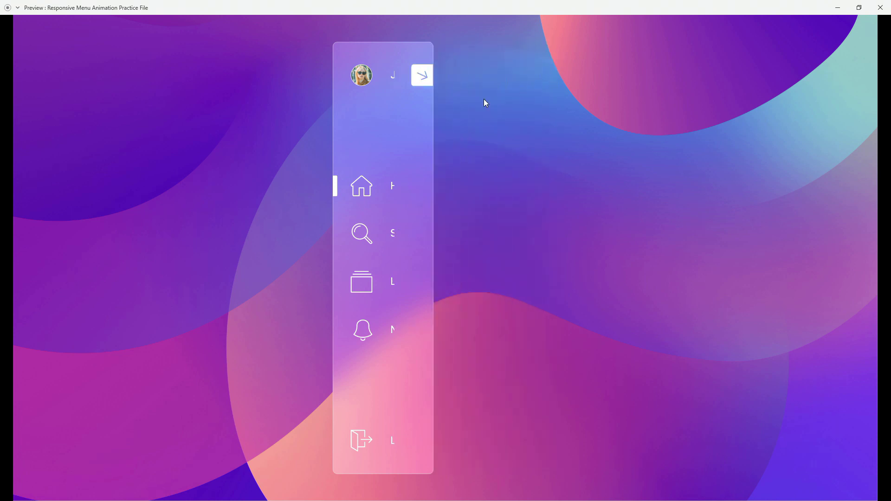
{"action": "left_click", "coordinate": [402, 74]}
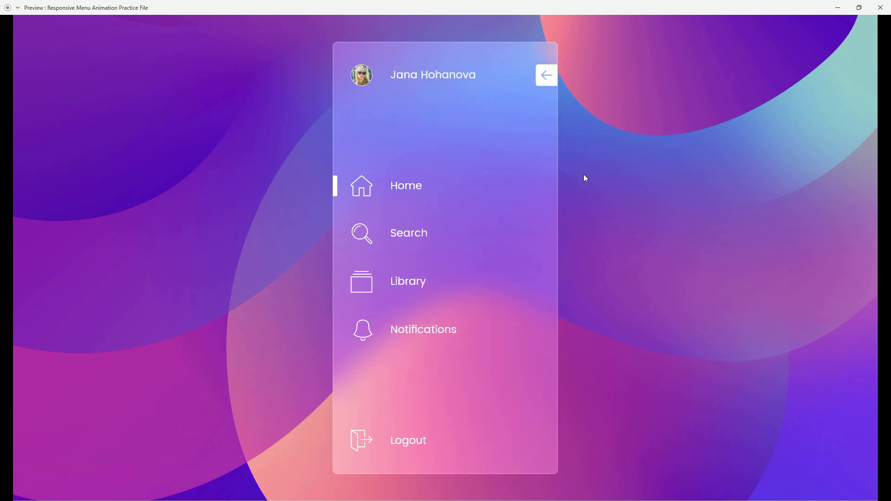